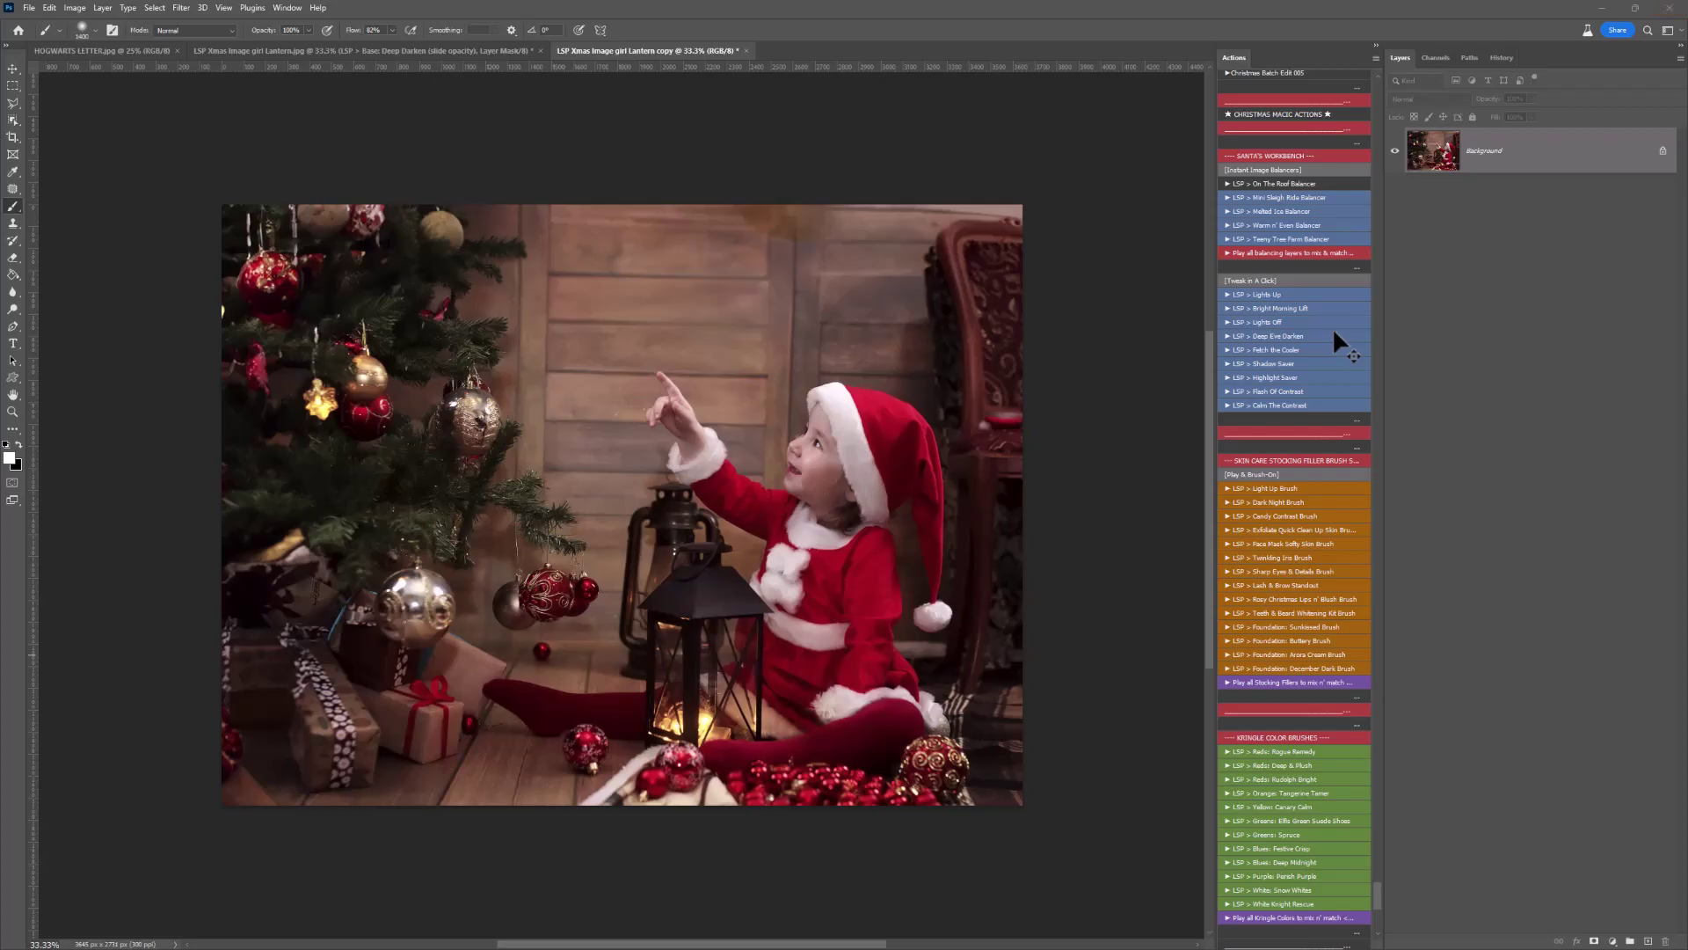
Play the Apply a Magic Overlay action from the Actions panel.
scroll(1334, 332, "down", 3)
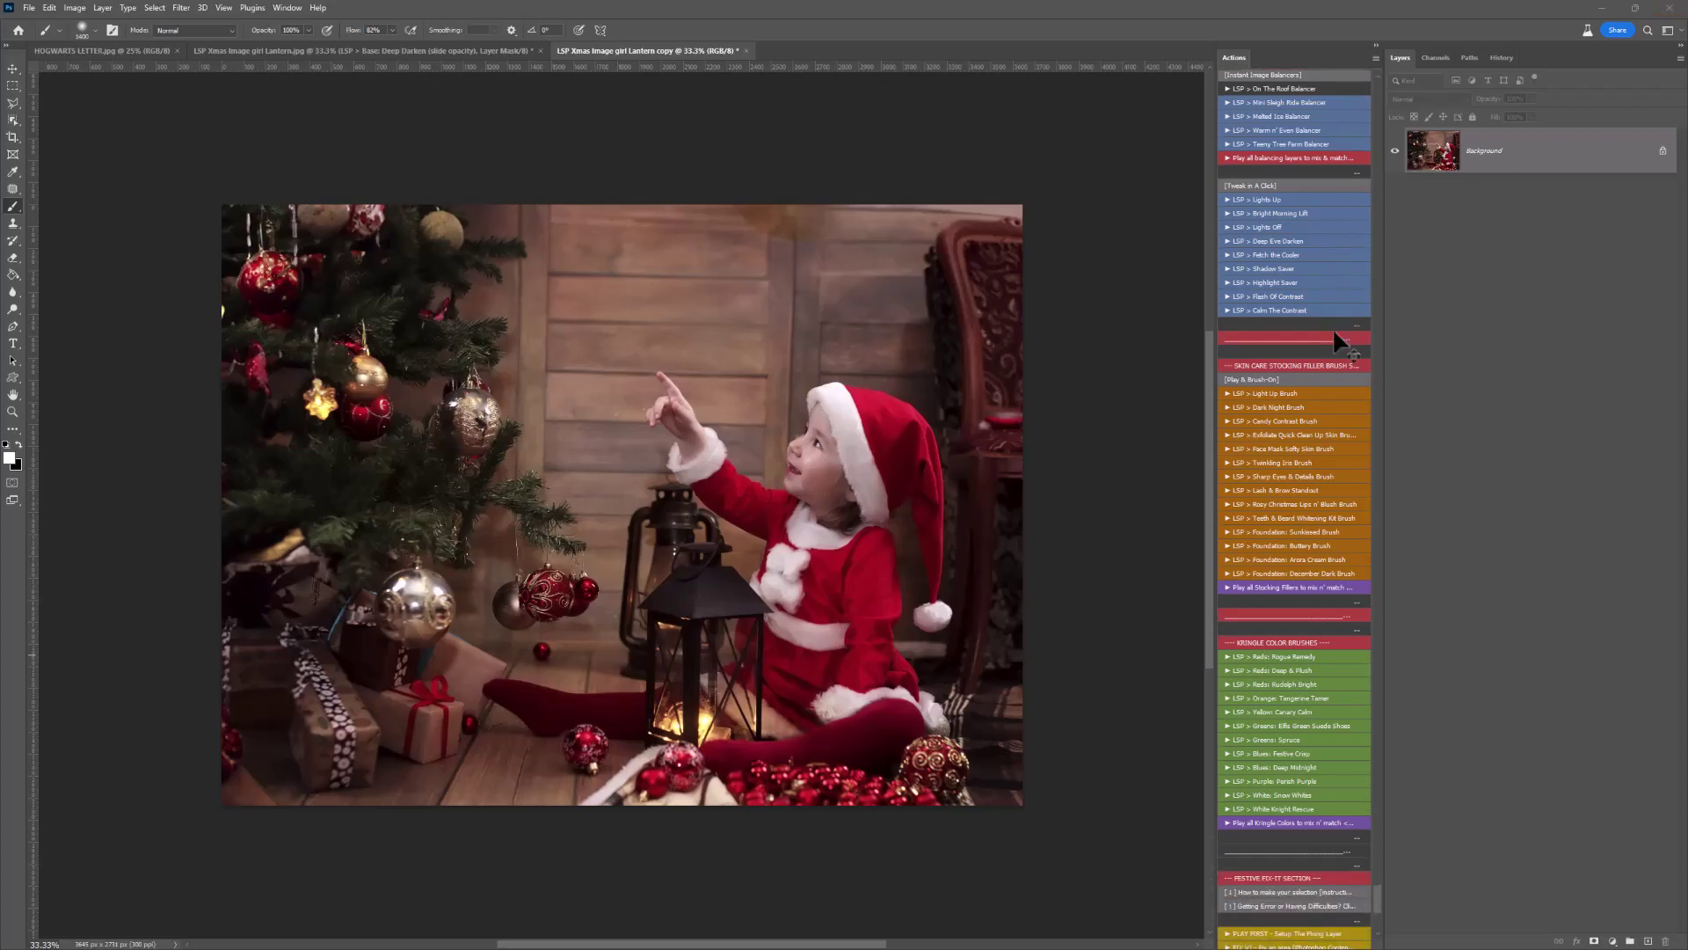
scroll(1294, 626, "down", 8)
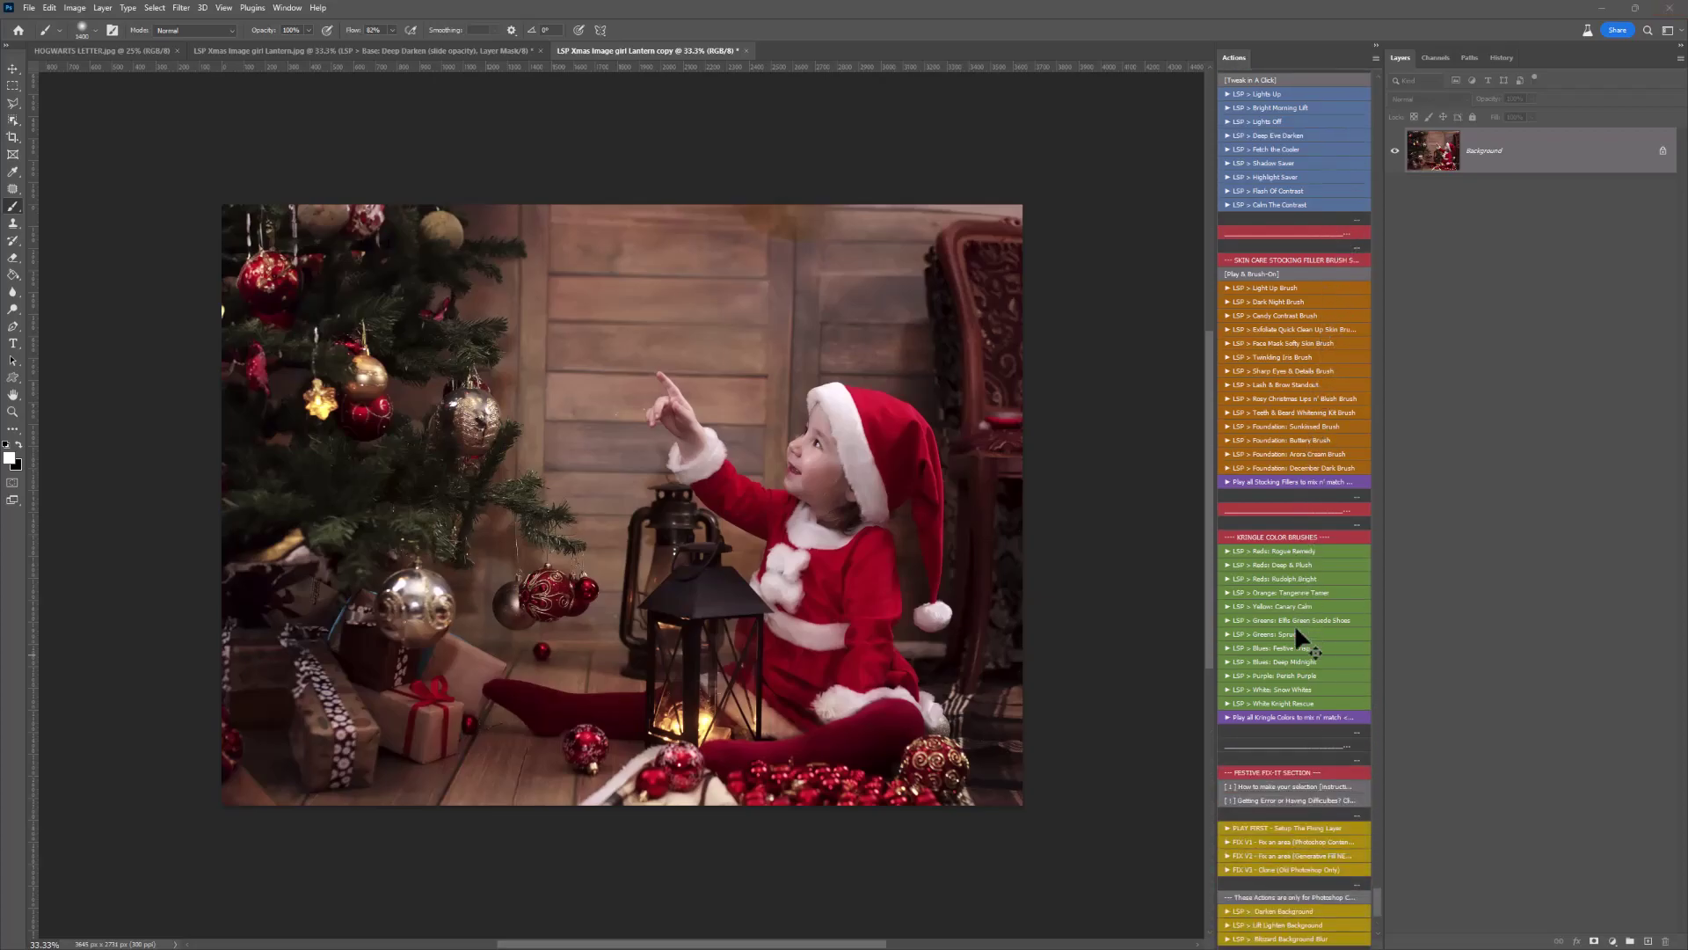
scroll(1296, 629, "down", 5)
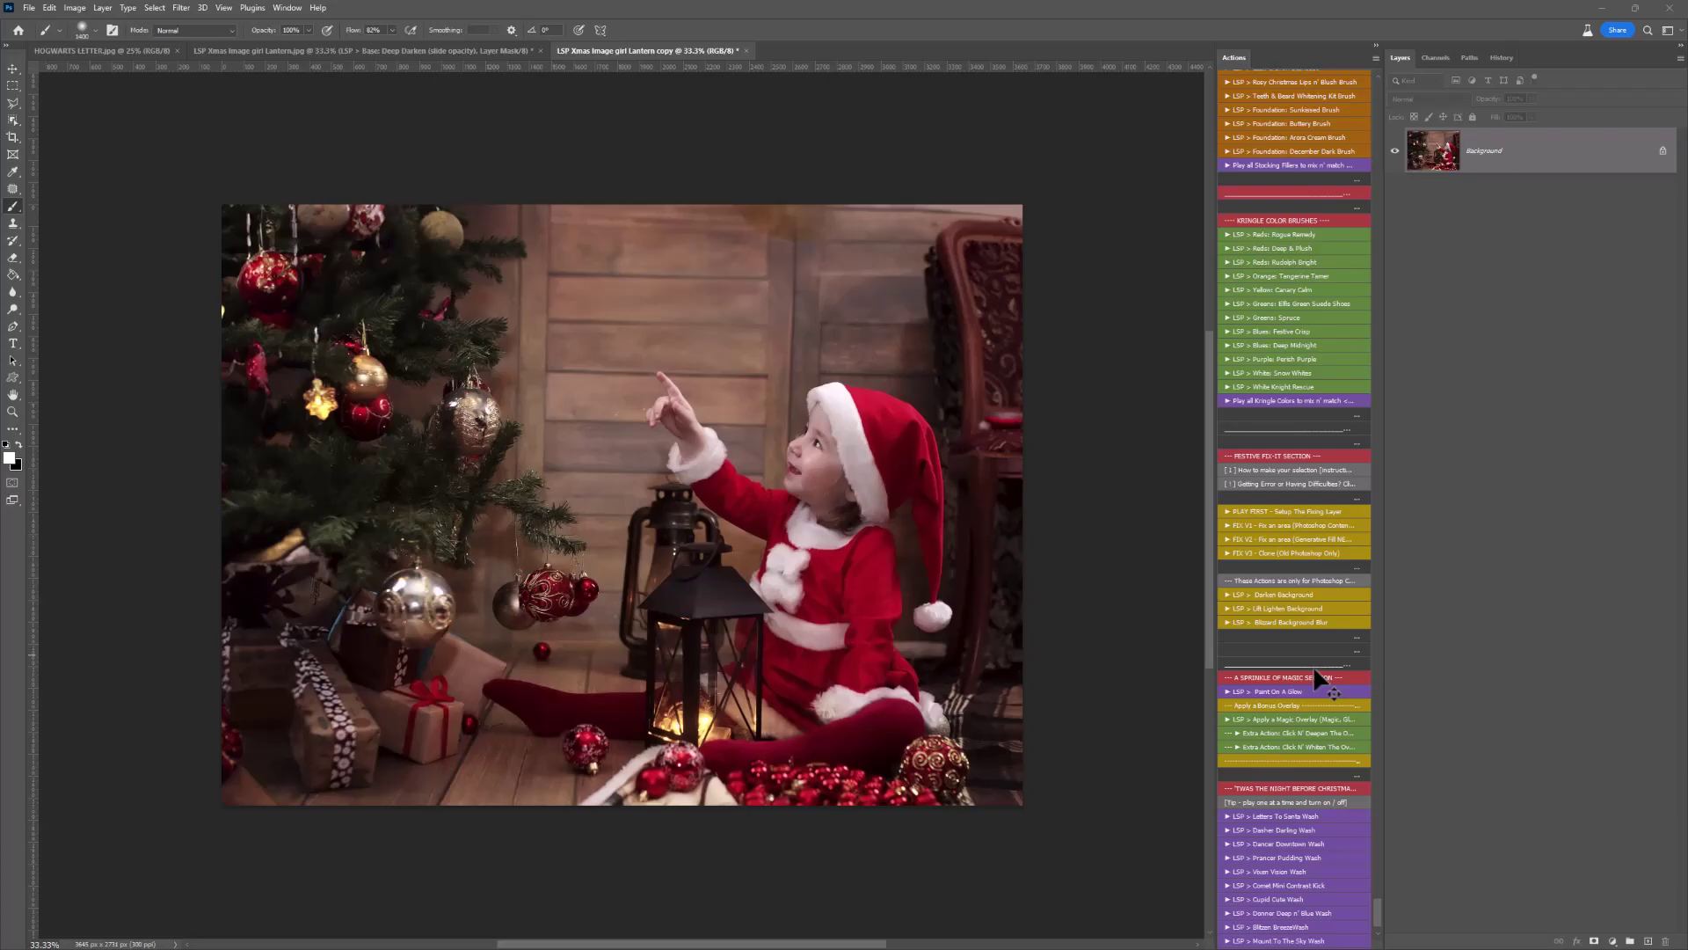
scroll(1290, 571, "down", 3)
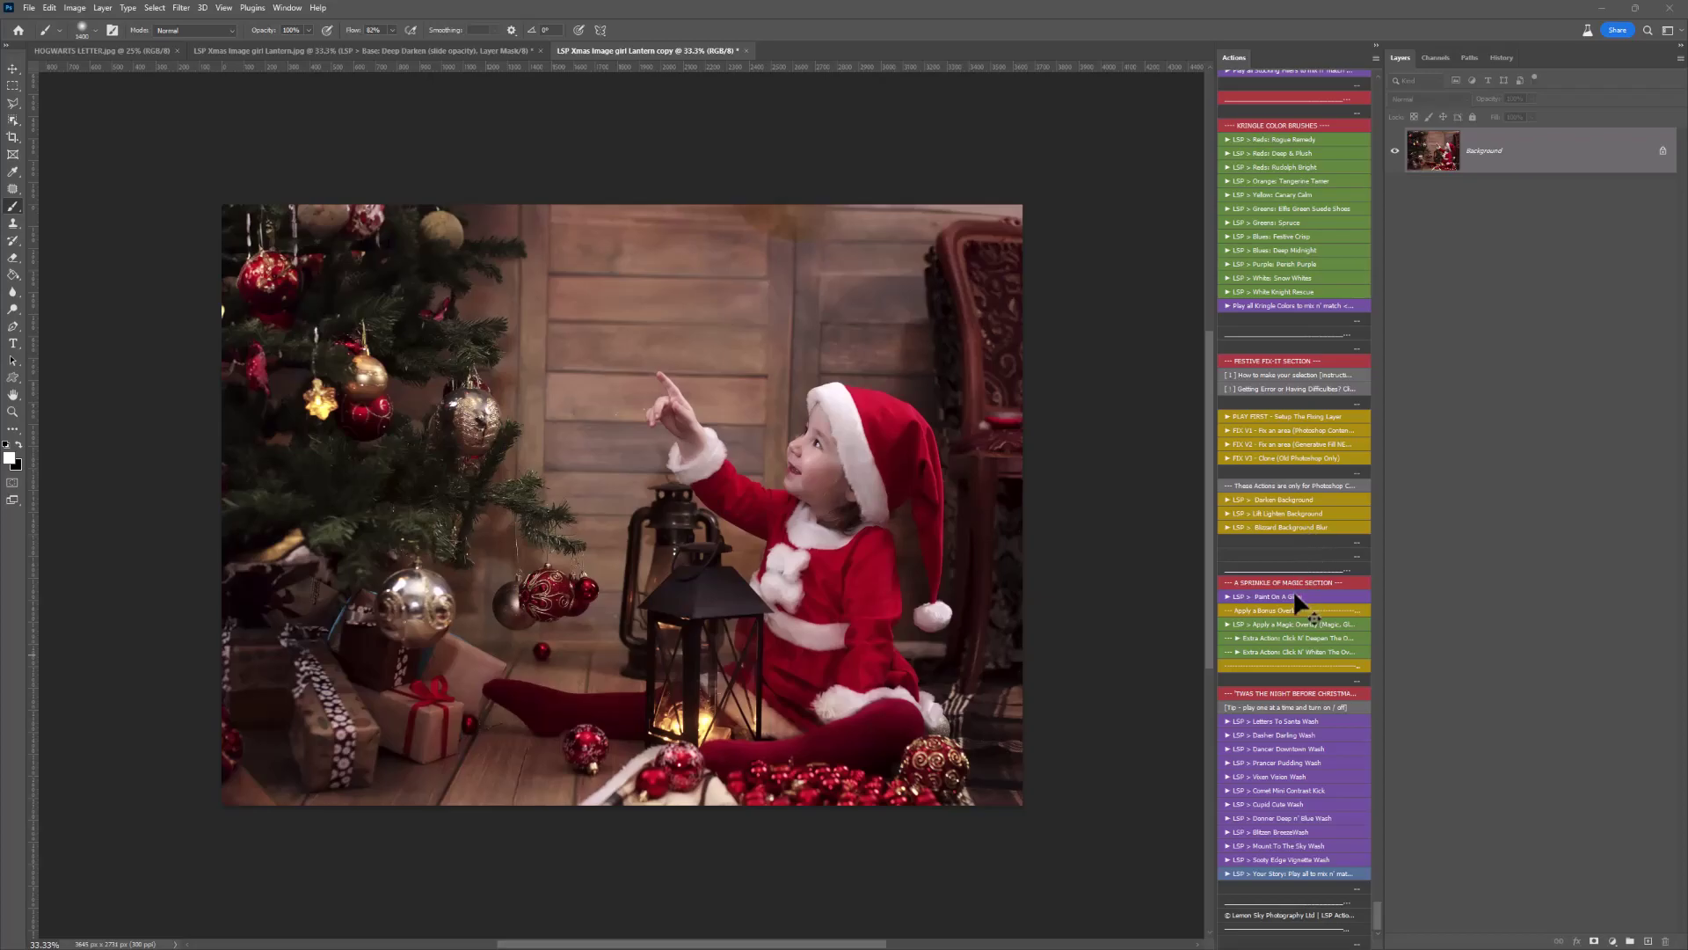
left_click(1284, 624)
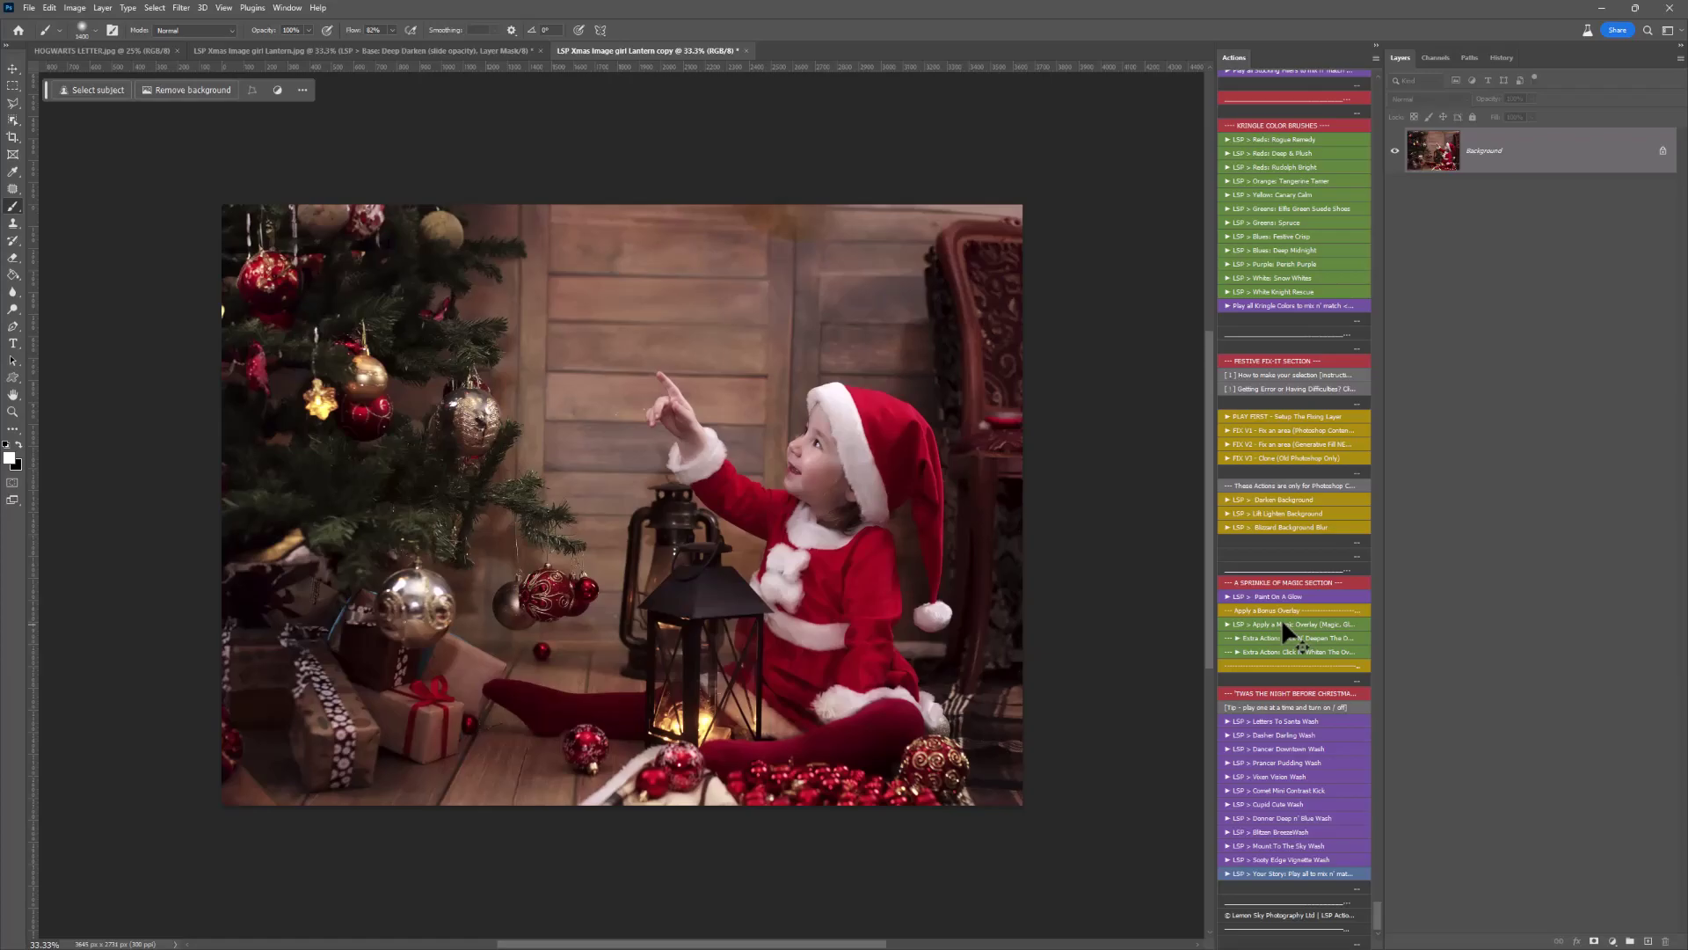
left_click(1280, 619)
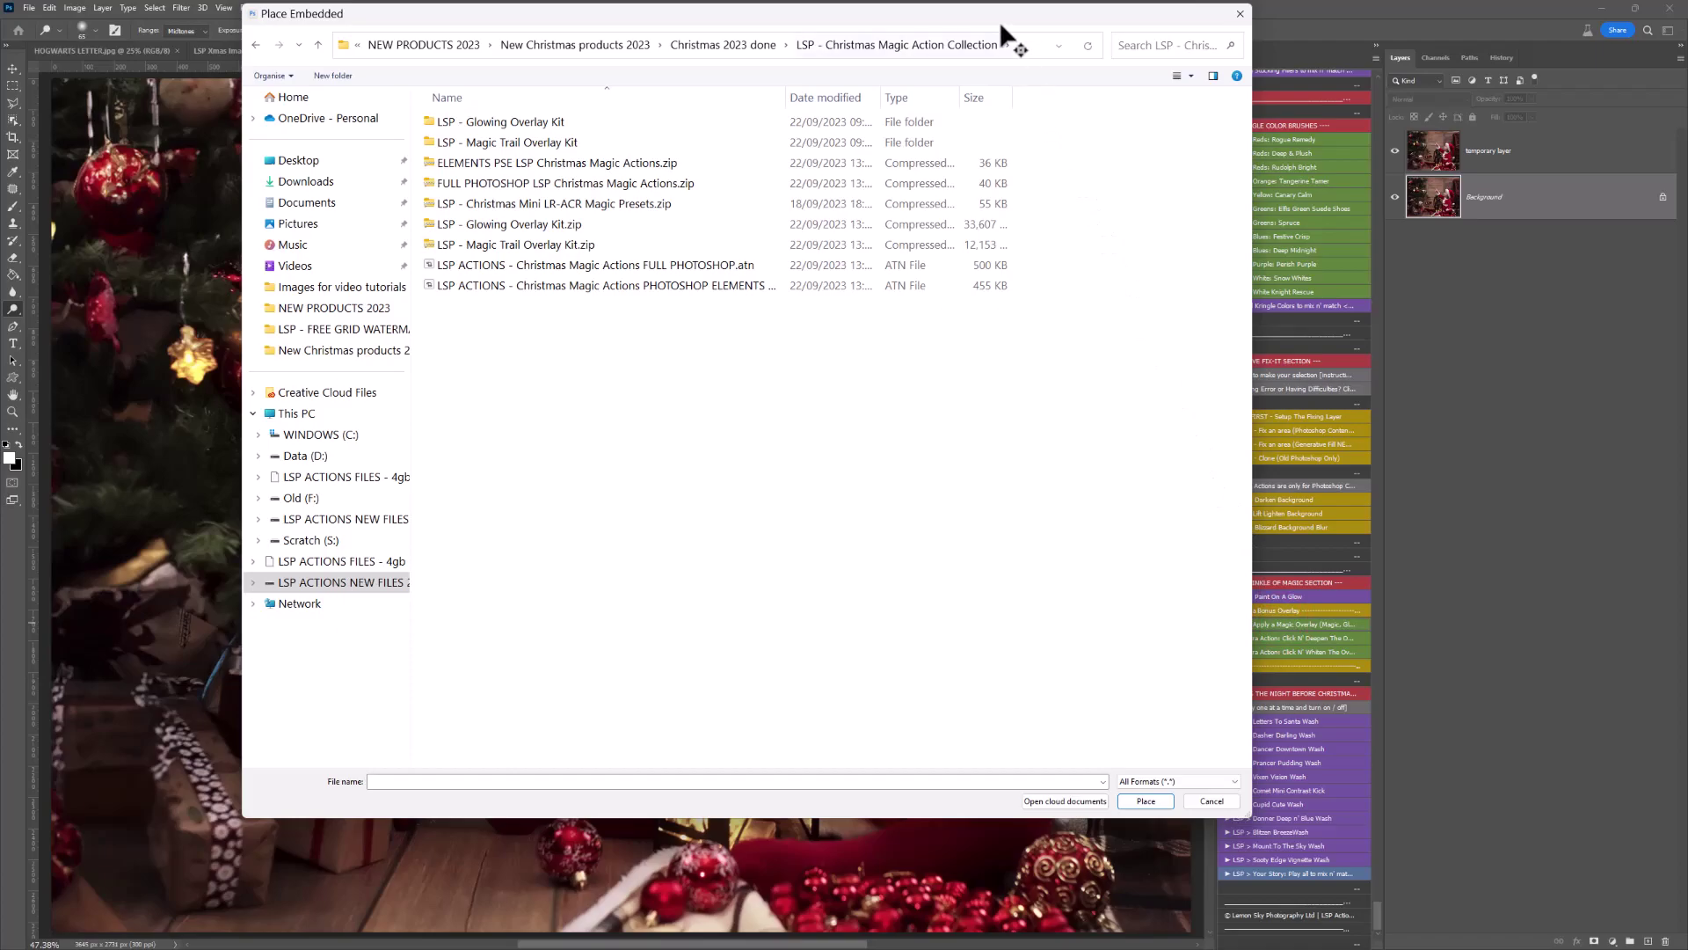
Browse the Place Embedded dialog into the LSP - Magic Trail Overlay Kit folder.
left_click_drag(1001, 23, 1376, 76)
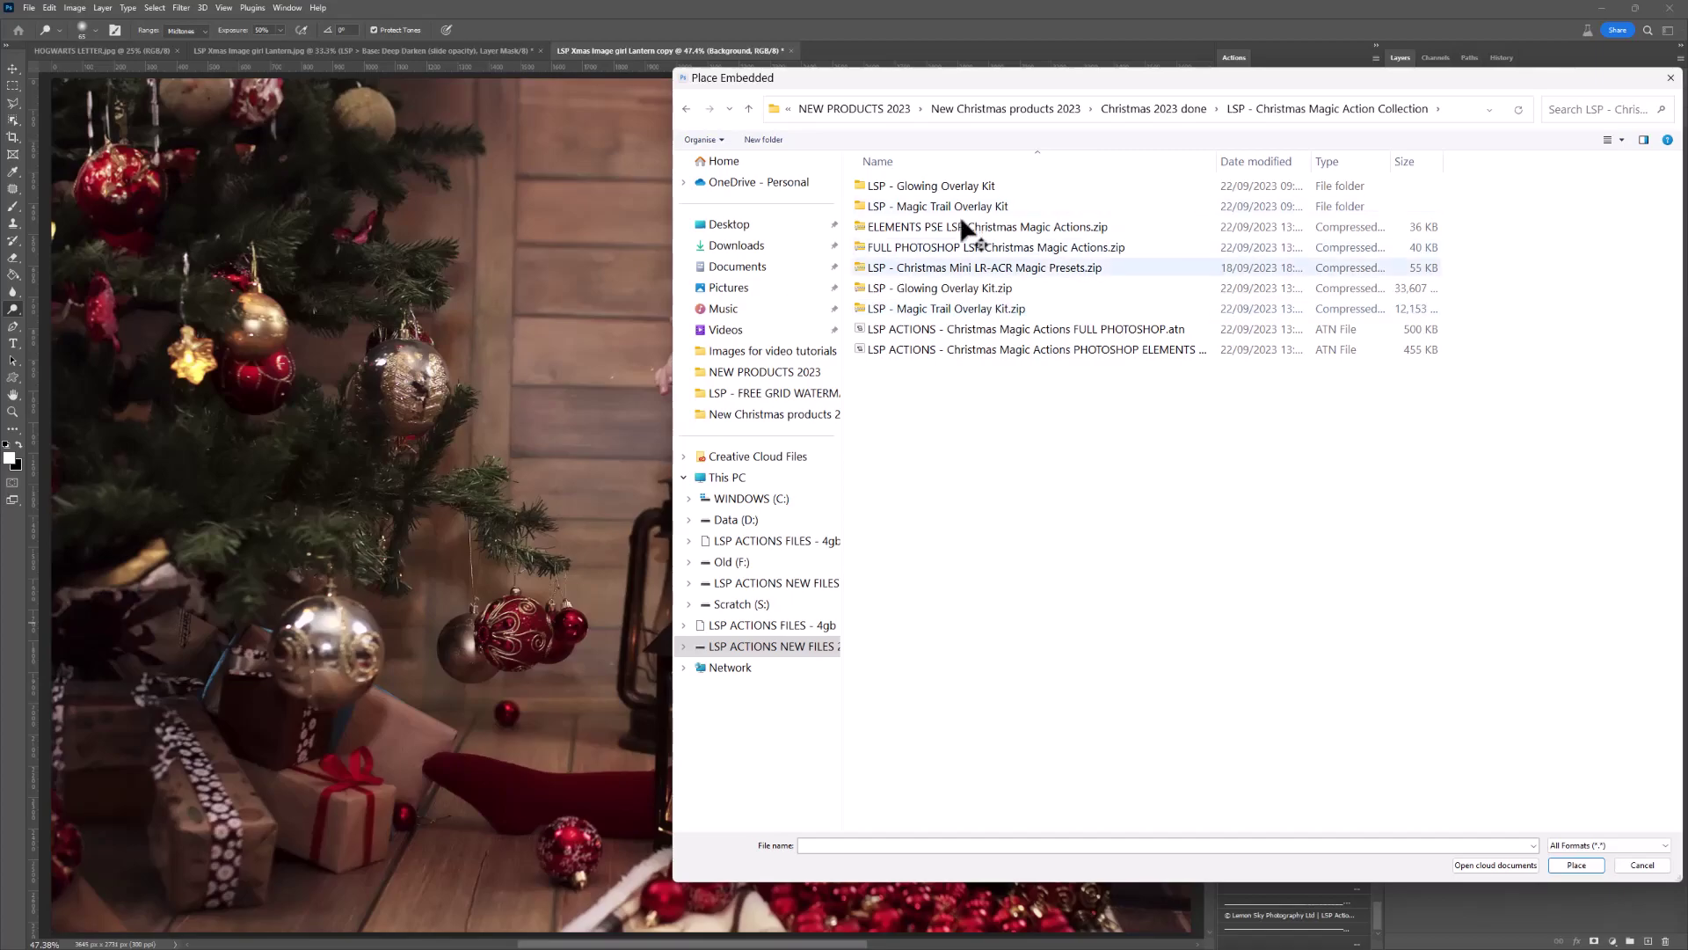
left_click(967, 288)
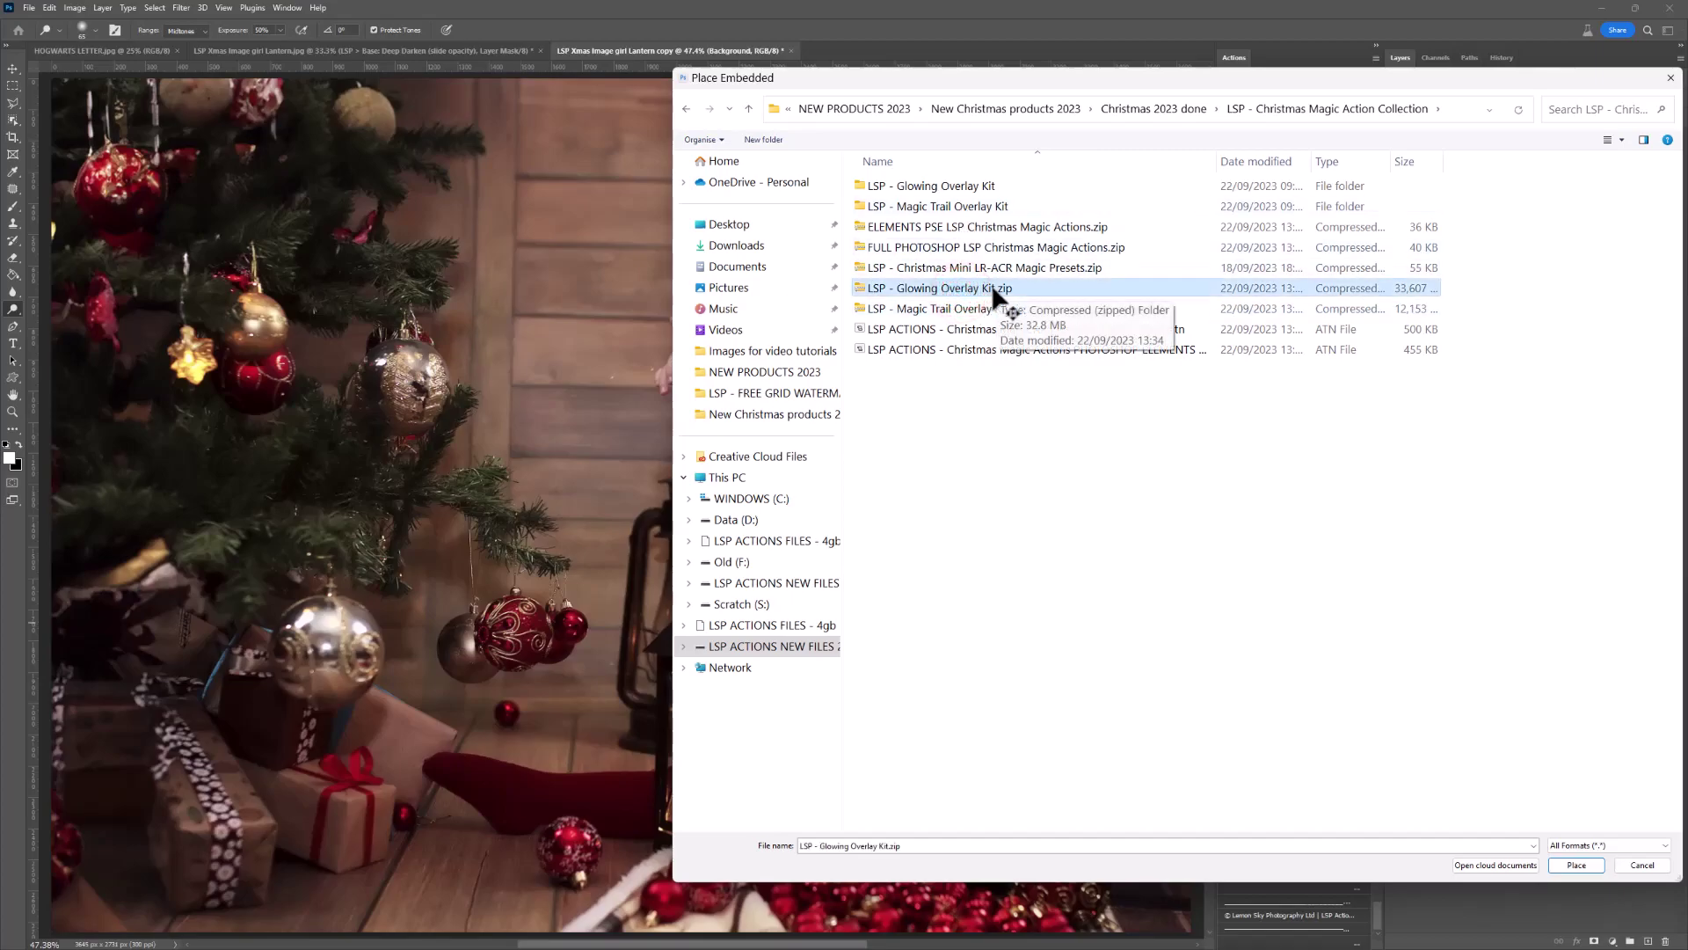
right_click(1002, 290)
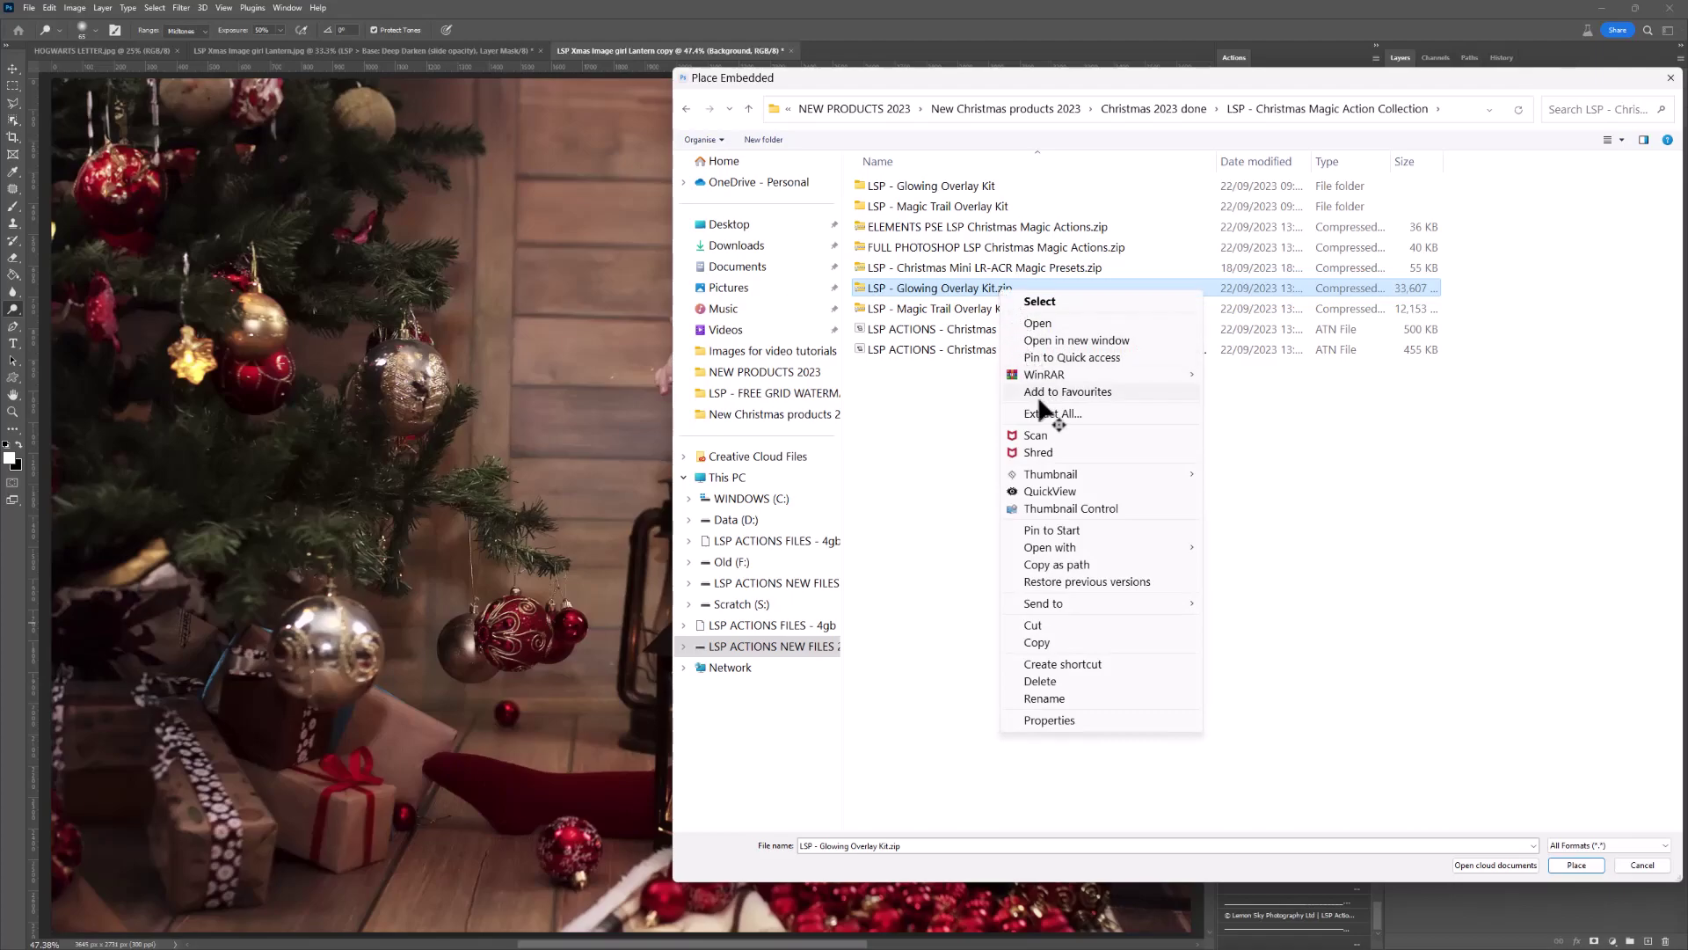
left_click(973, 394)
left_click(1001, 284)
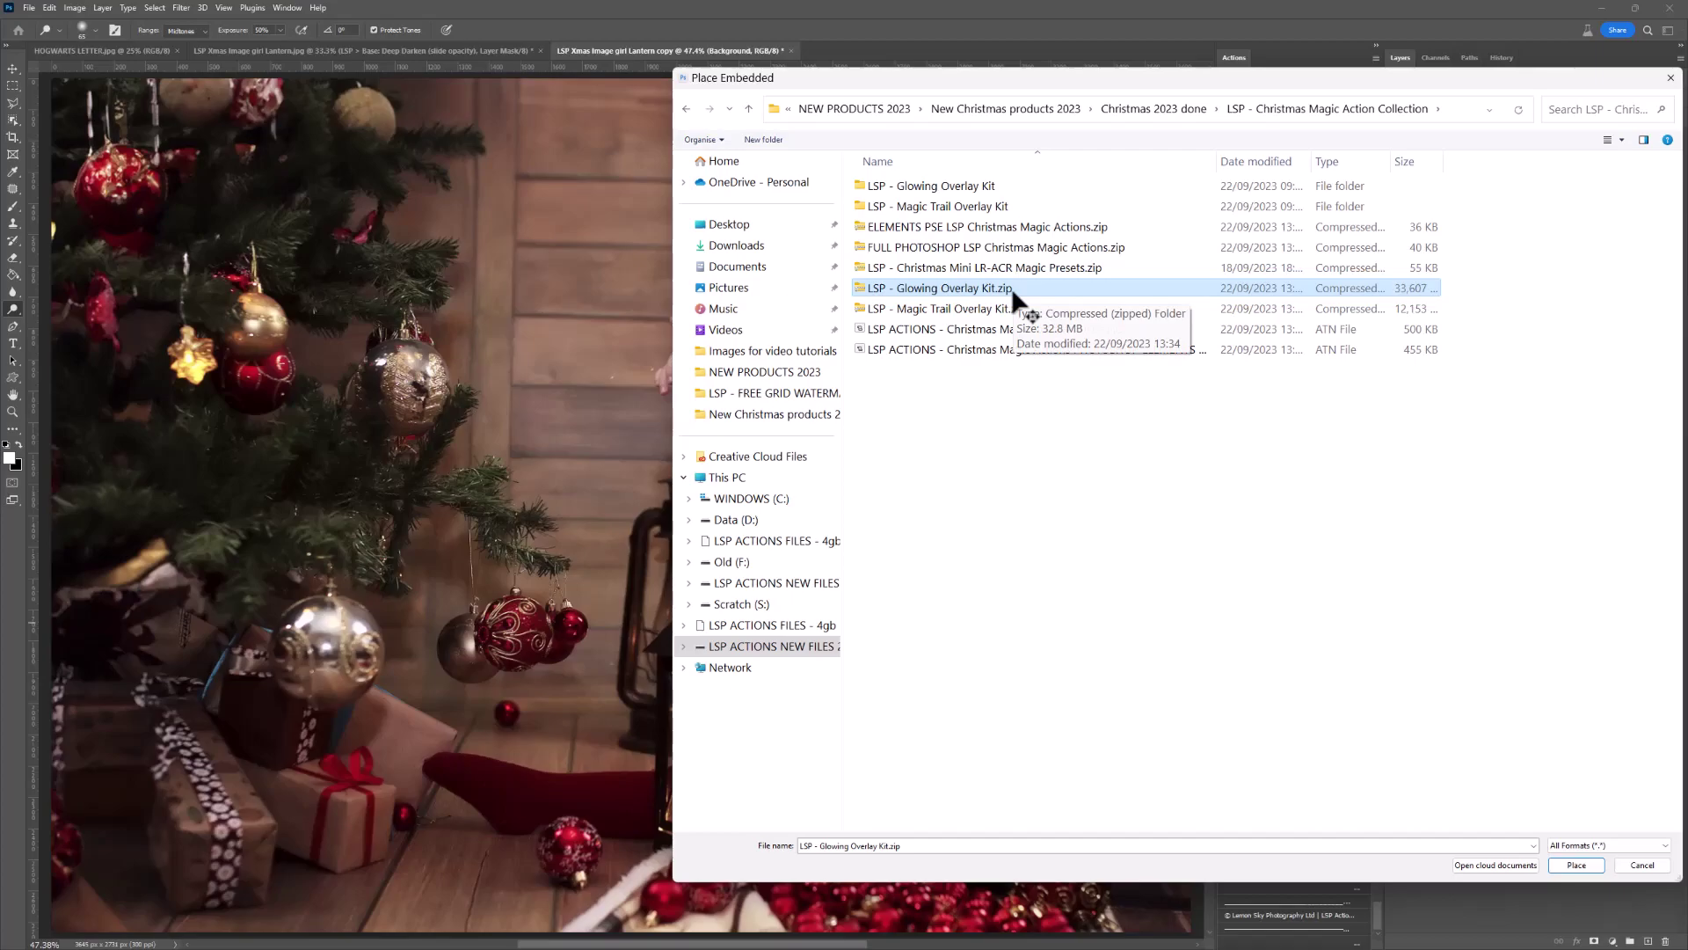
double_click(983, 208)
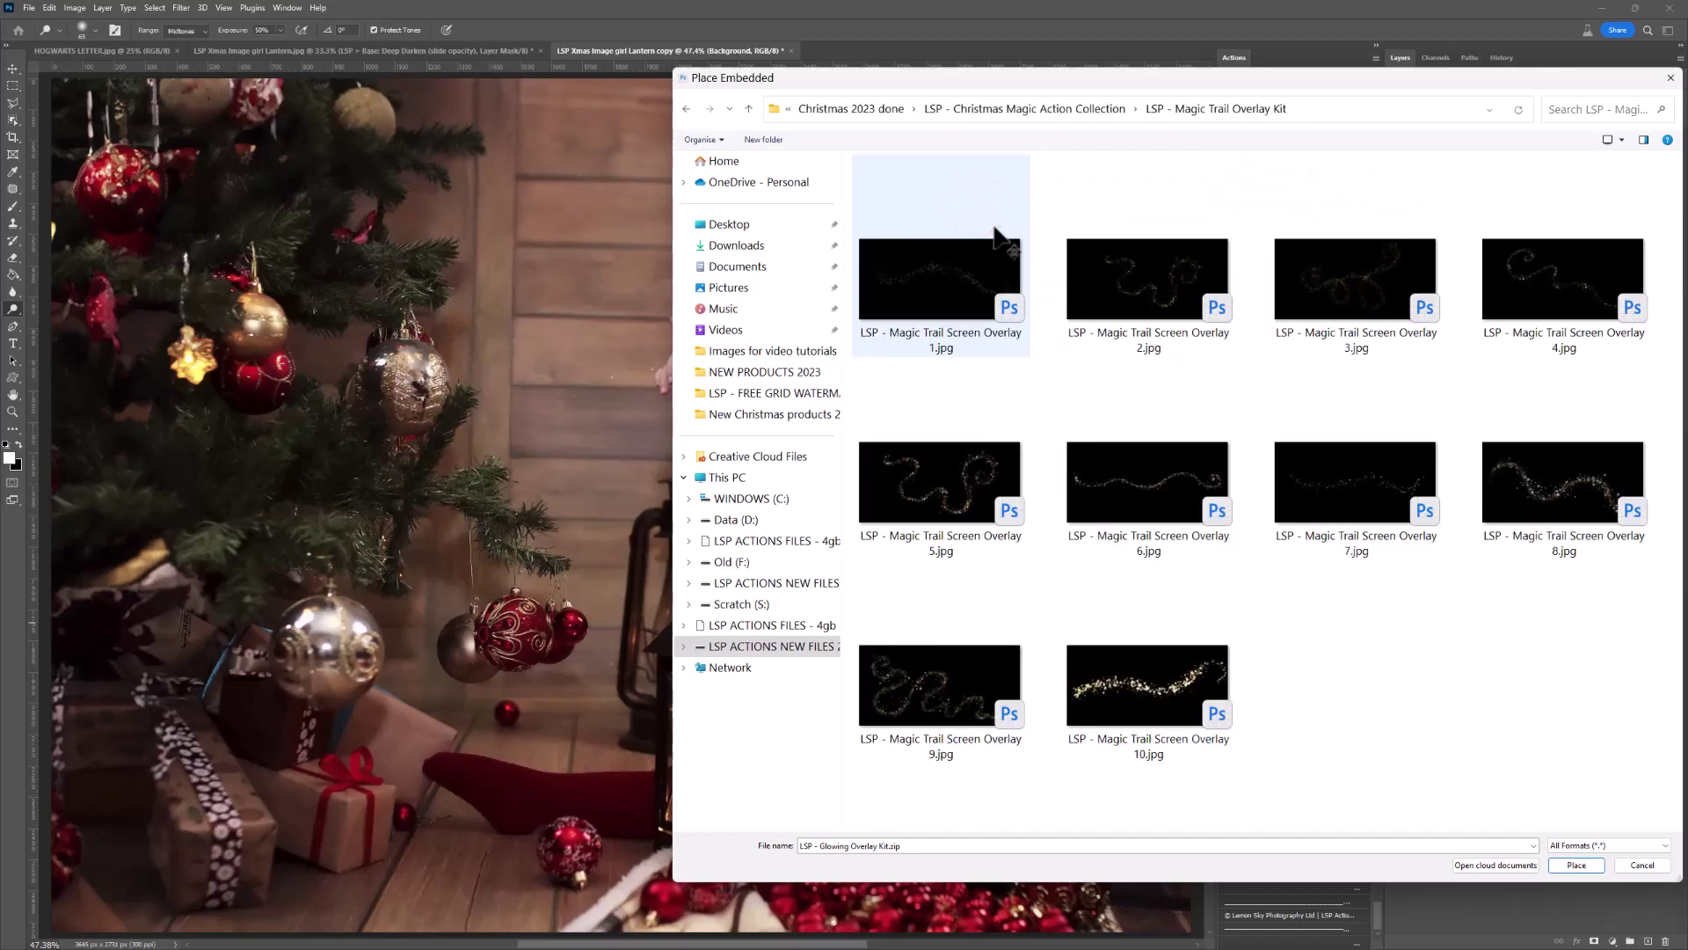
left_click_drag(1148, 72, 1000, 69)
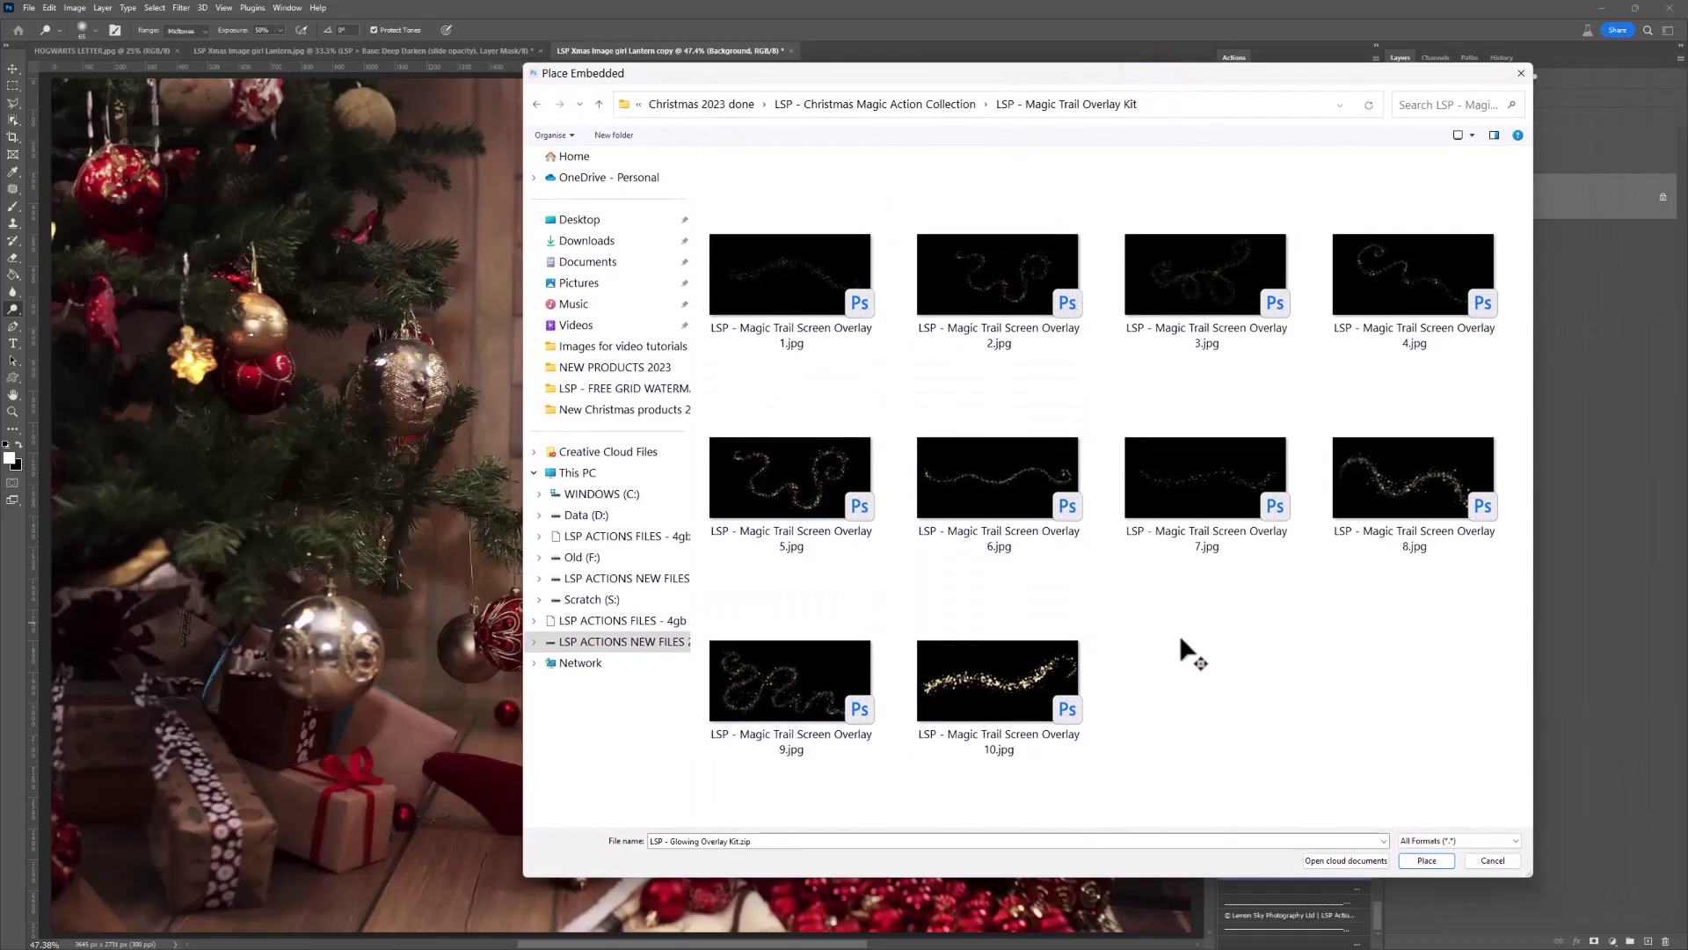
Place magic trail screen overlay 8, rotate it clockwise and shrink it to about 48%.
double_click(1382, 489)
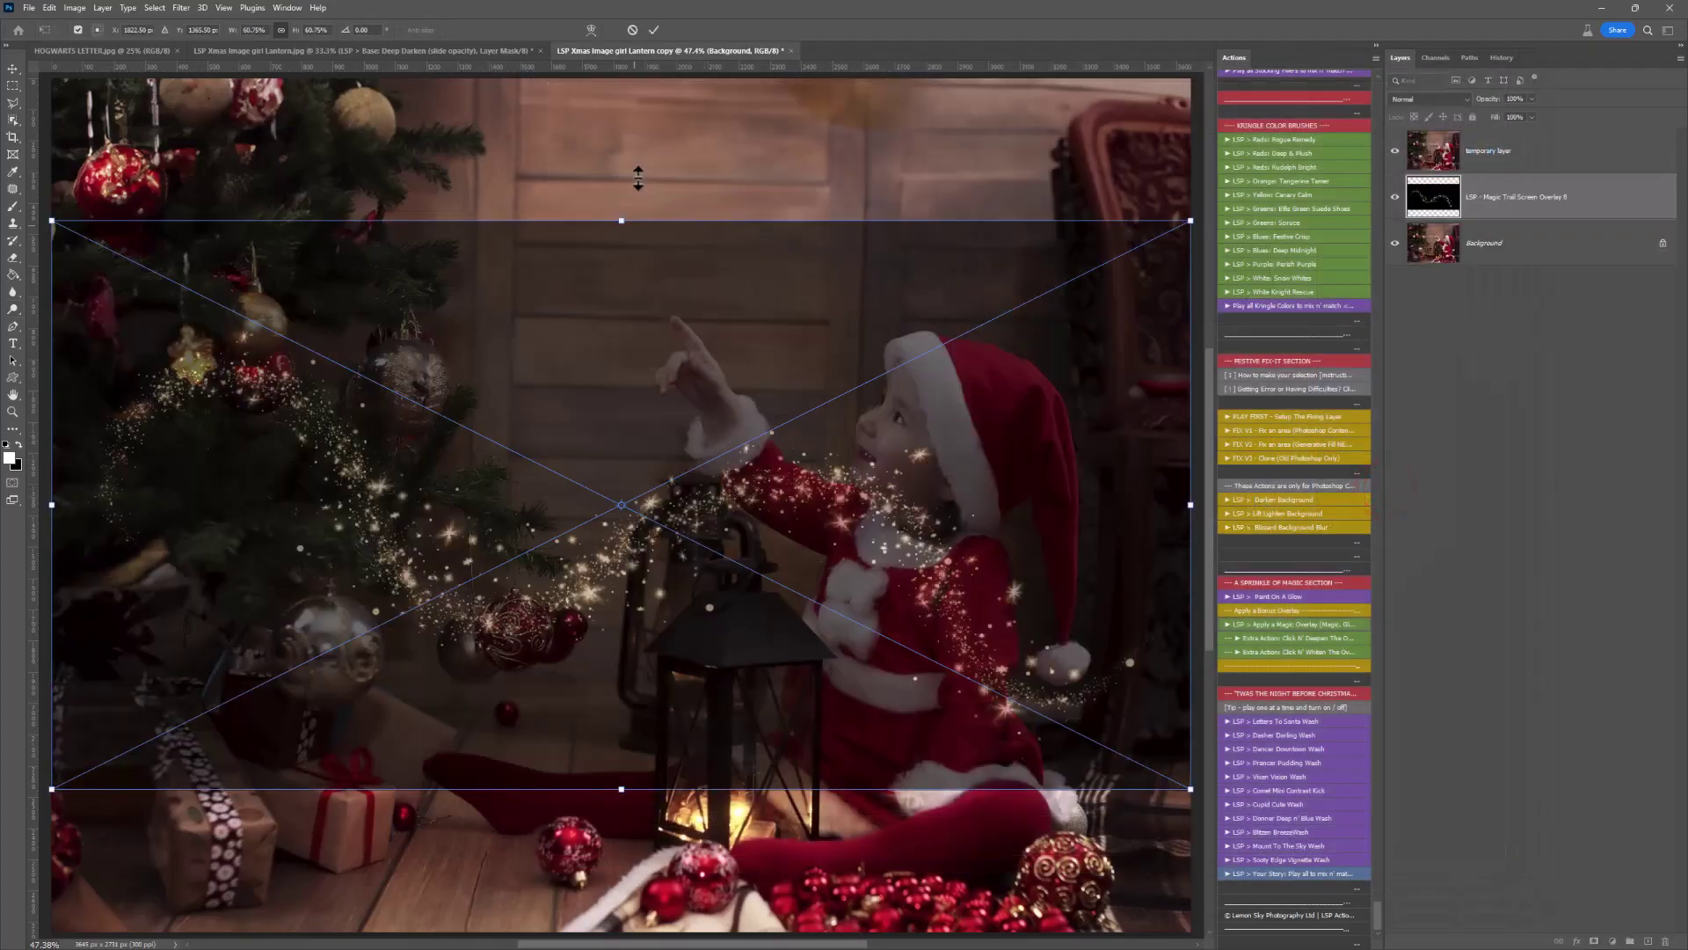
left_click_drag(638, 179, 807, 376)
left_click_drag(790, 574, 315, 232)
left_click_drag(341, 301, 469, 372)
left_click_drag(604, 635, 457, 449)
Angle the trail to about -26 degrees toward the girl's finger and commit it.
left_click_drag(593, 525, 669, 289)
left_click_drag(298, 279, 607, 377)
left_click_drag(591, 626, 782, 415)
left_click_drag(689, 301, 605, 348)
left_click_drag(586, 536, 680, 448)
left_click_drag(586, 344, 482, 413)
mouse_move(603, 493)
left_mouse_down()
mouse_move(583, 532)
mouse_move(576, 497)
left_mouse_up()
double_click(524, 410)
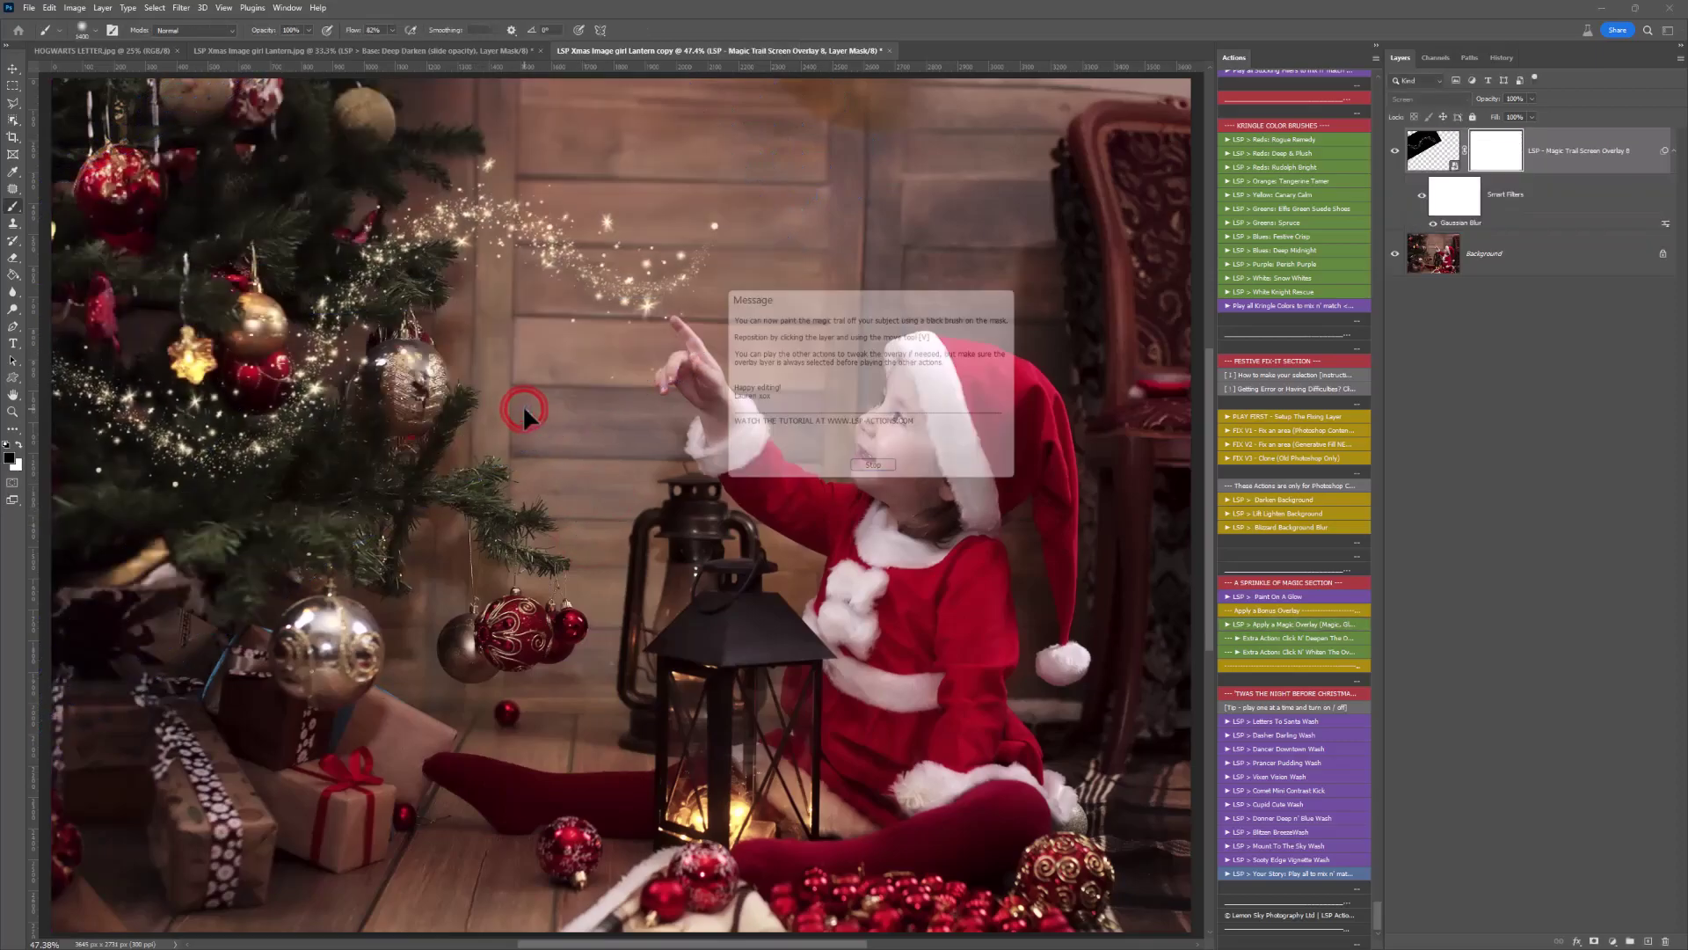
Dismiss the action message and shrink the mask brush to about 175 px.
left_click(878, 475)
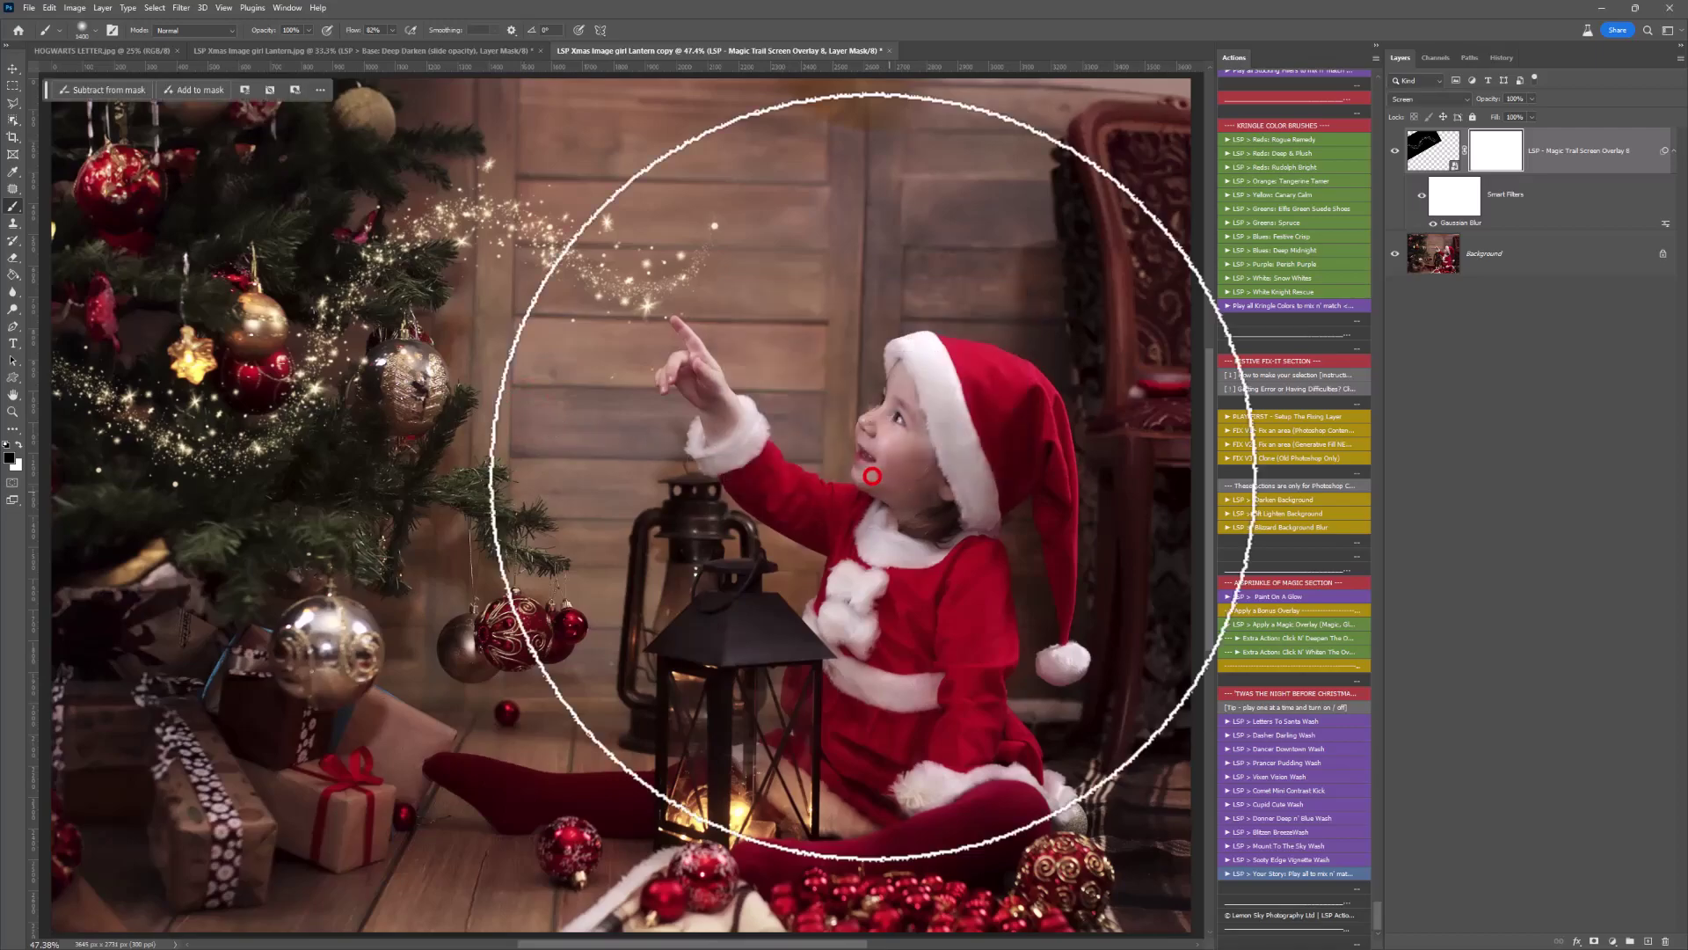
key("bracketleft")
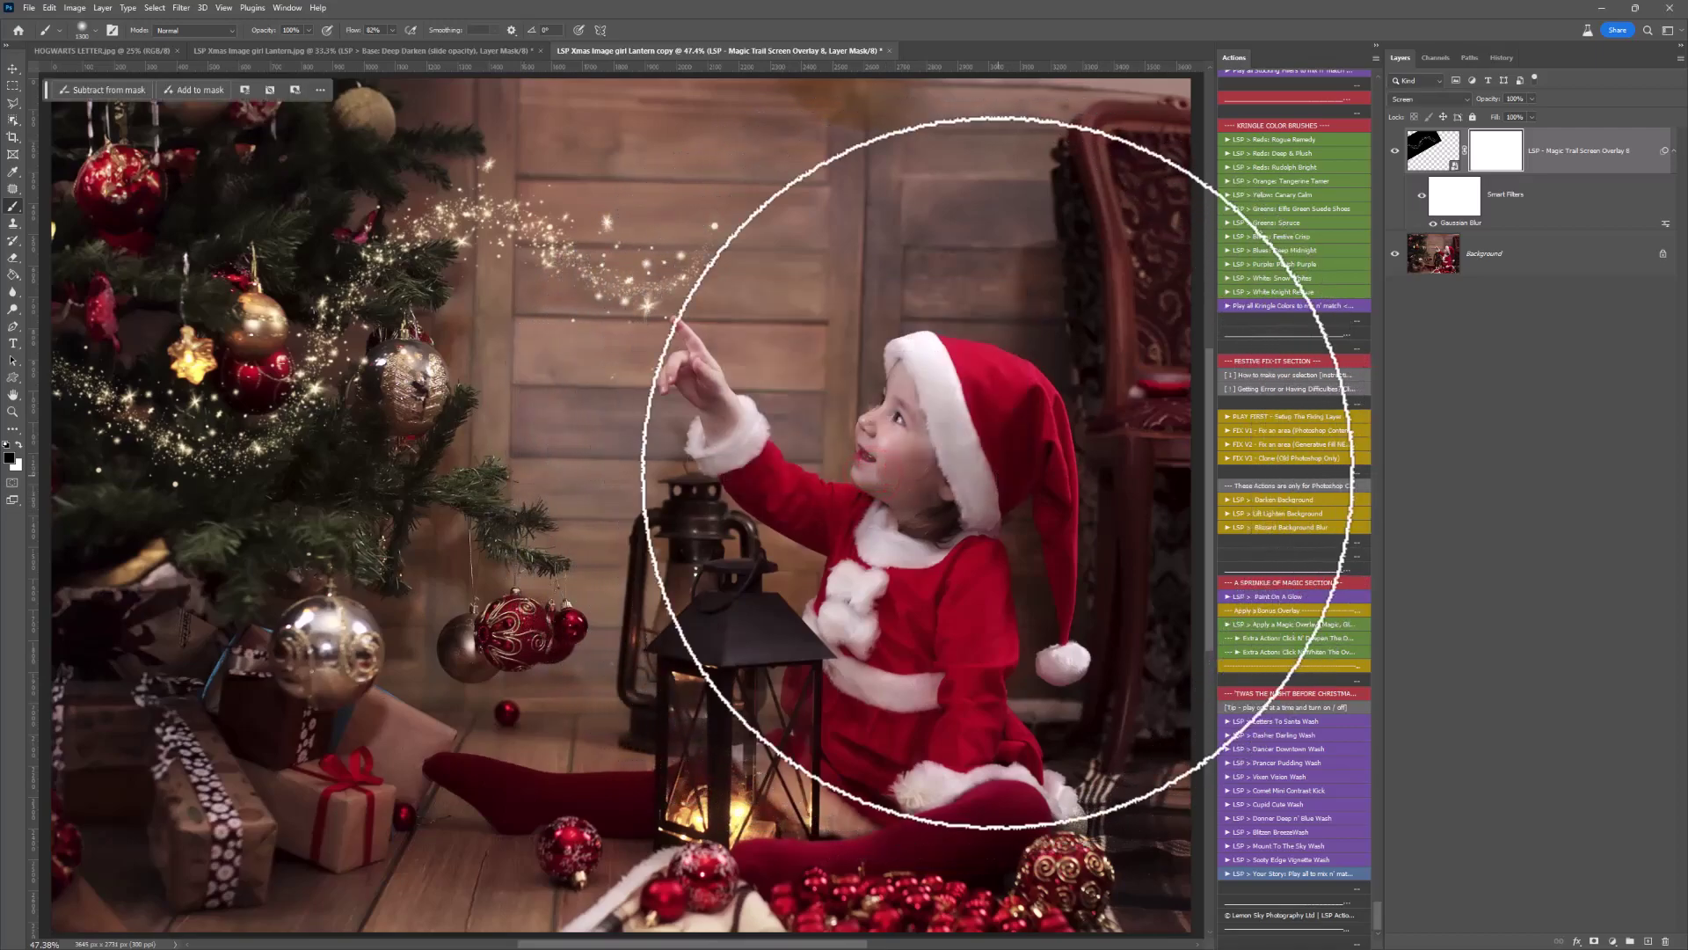
key("bracketleft")
key("bracketleft")
key("bracketleft")
key("bracketleft")
key("bracketleft")
key("bracketleft")
key("bracketleft")
key("bracketleft")
key("bracketleft")
key("bracketleft")
key("bracketleft")
key("bracketleft")
key("bracketleft")
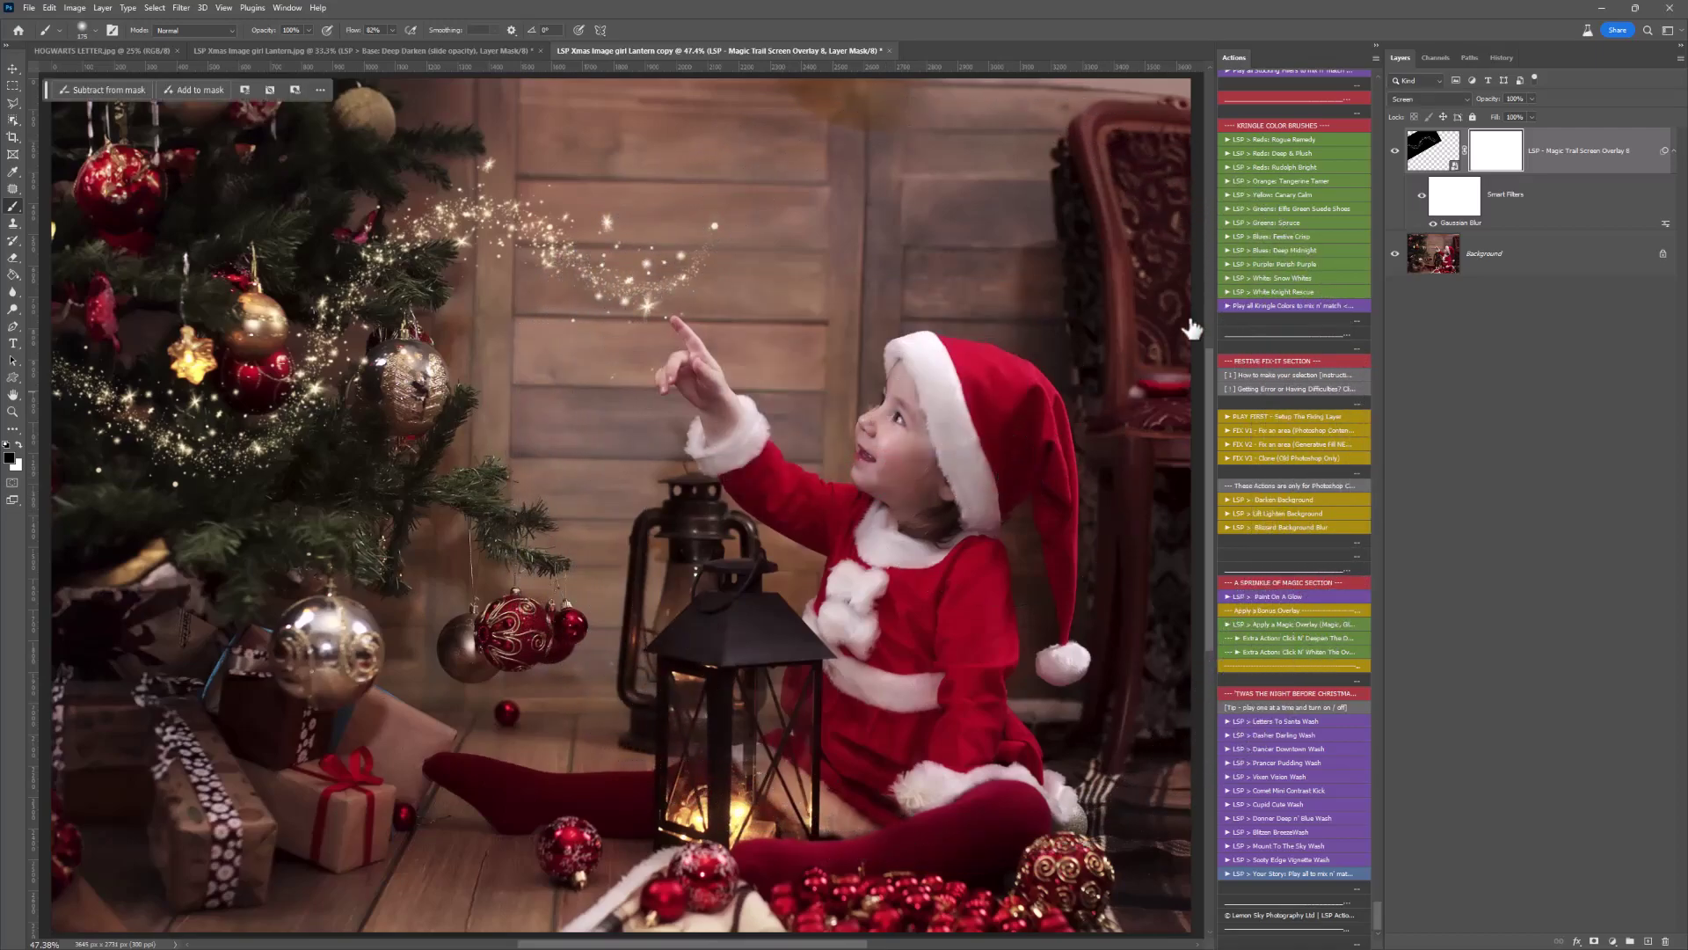
left_click(1396, 151)
left_click(1397, 152)
left_click(1289, 637)
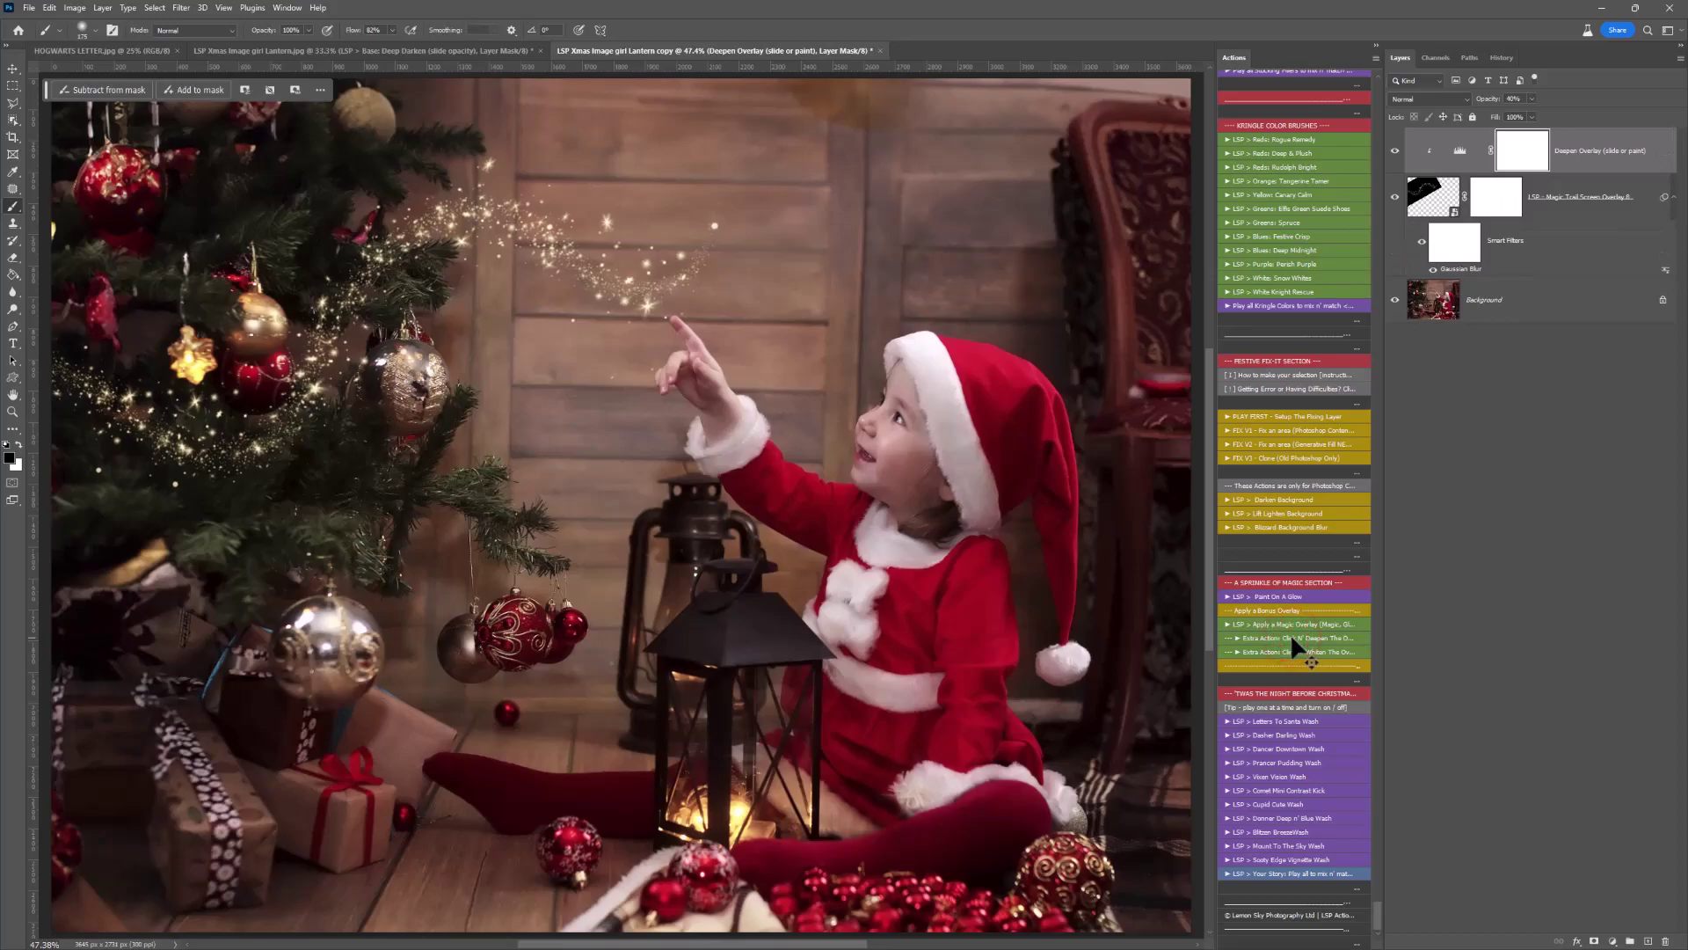
left_click(1393, 152)
left_click_drag(1598, 159, 1666, 942)
left_click(1531, 98)
left_click(1393, 151)
left_click(1394, 151)
left_click(1394, 151)
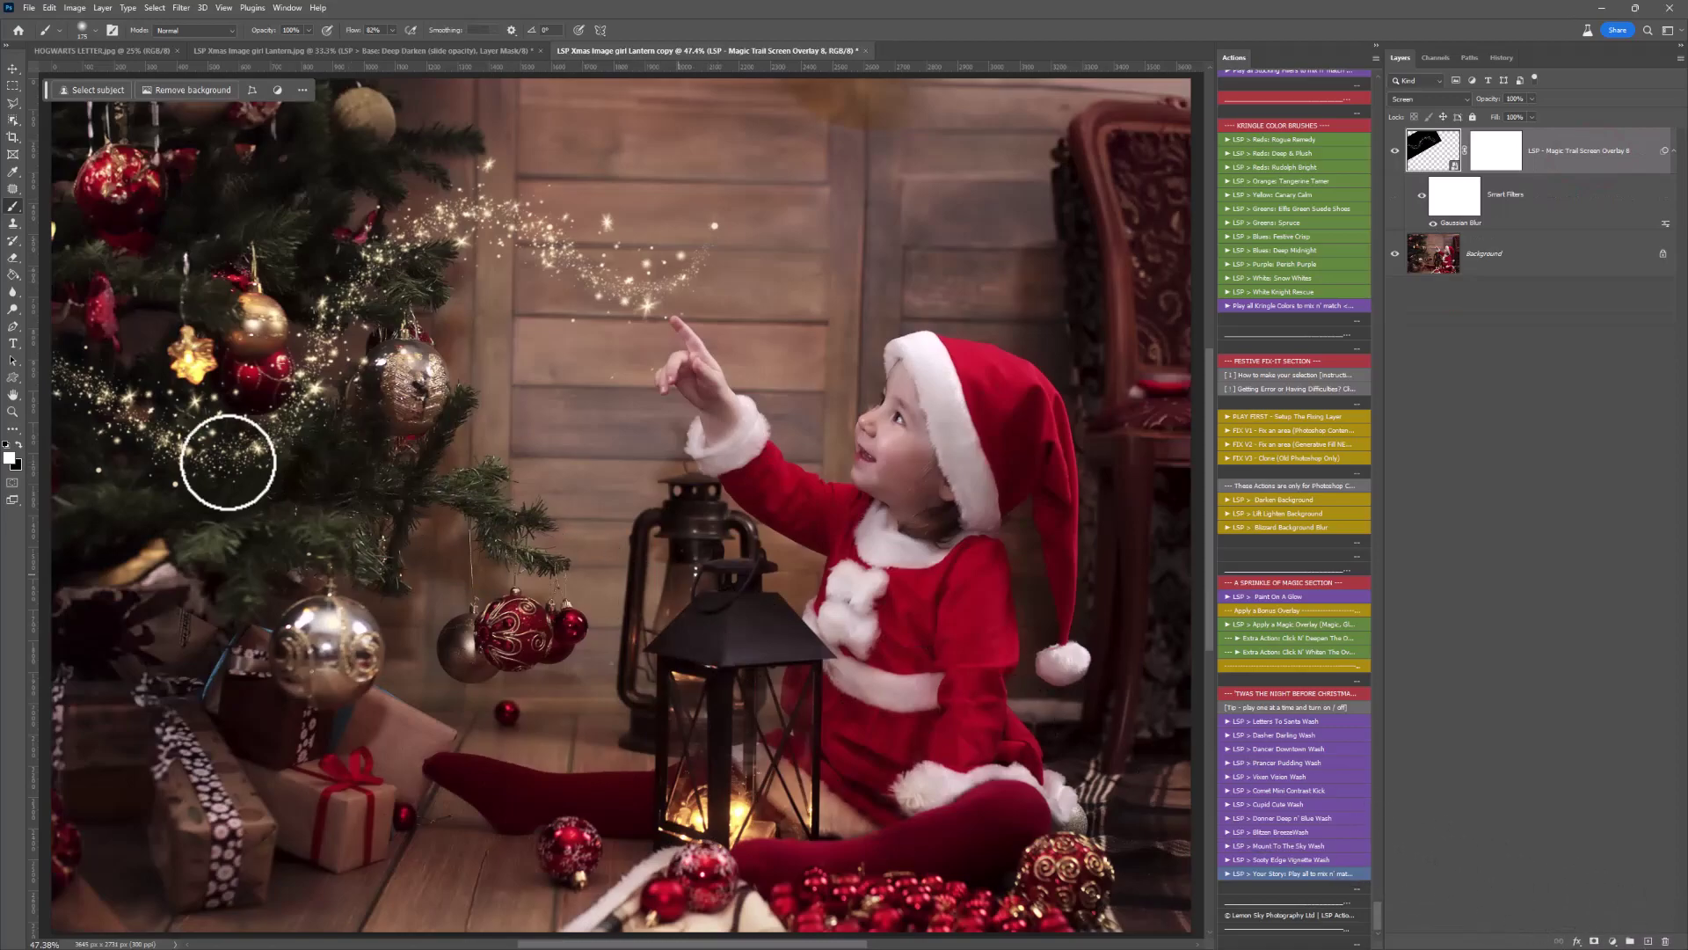
scroll(264, 480, "down", 1)
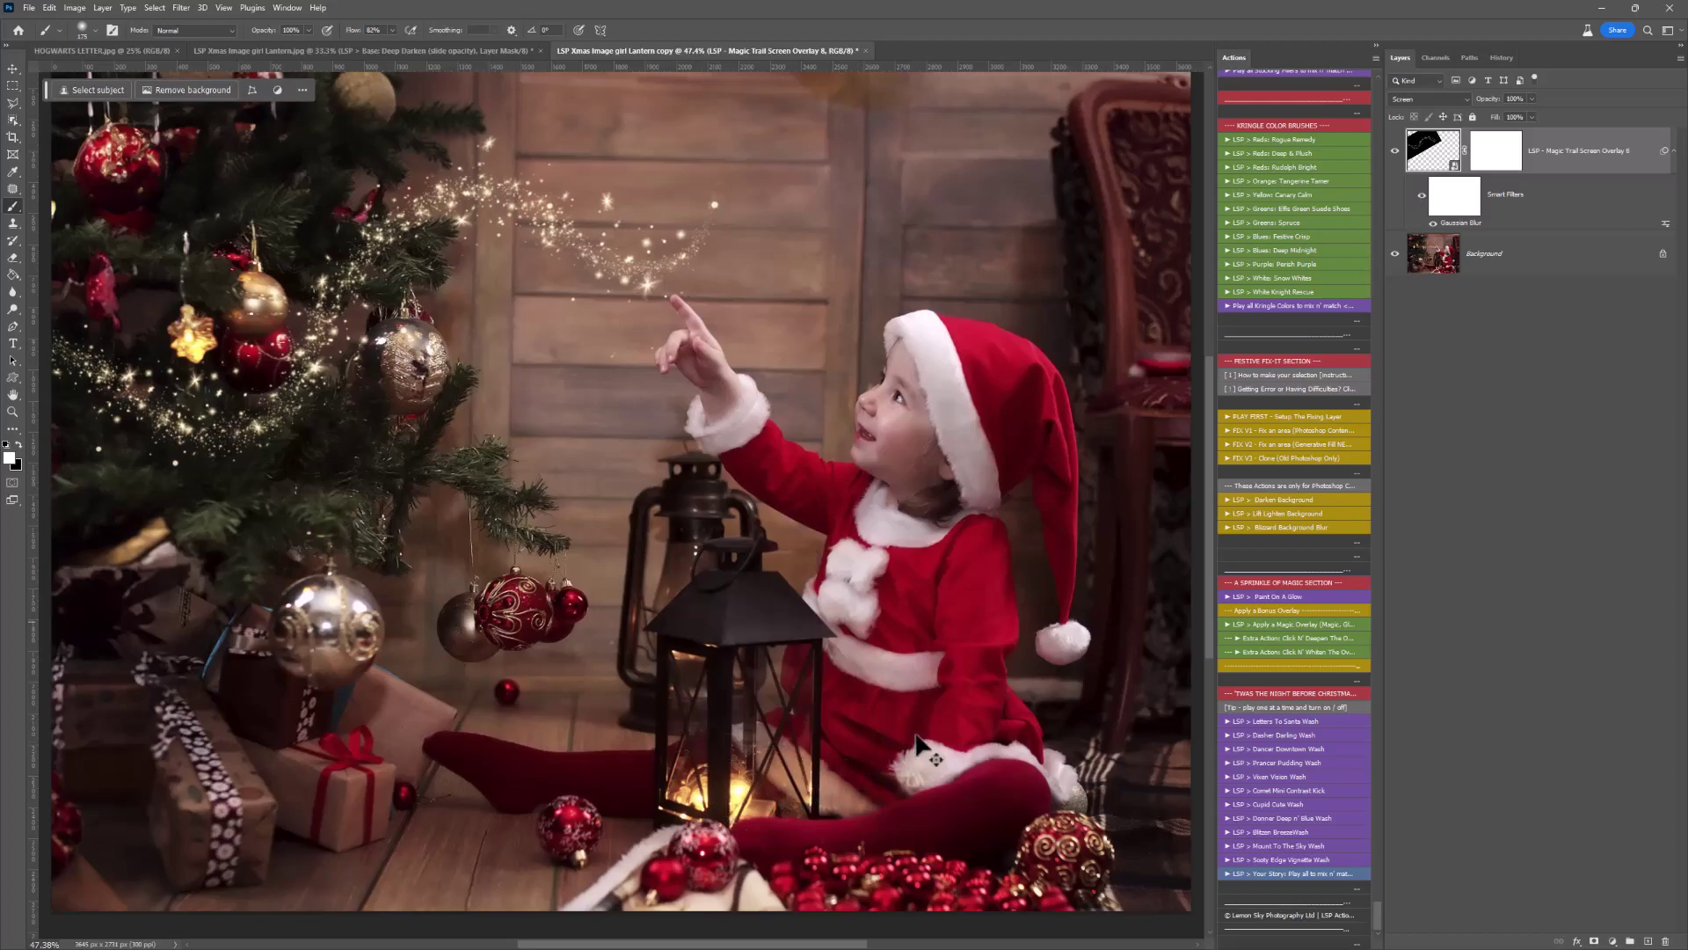
Run the Paint On Glowing action and enlarge the brush to about 800 px.
left_click(1297, 596)
right_click(866, 435)
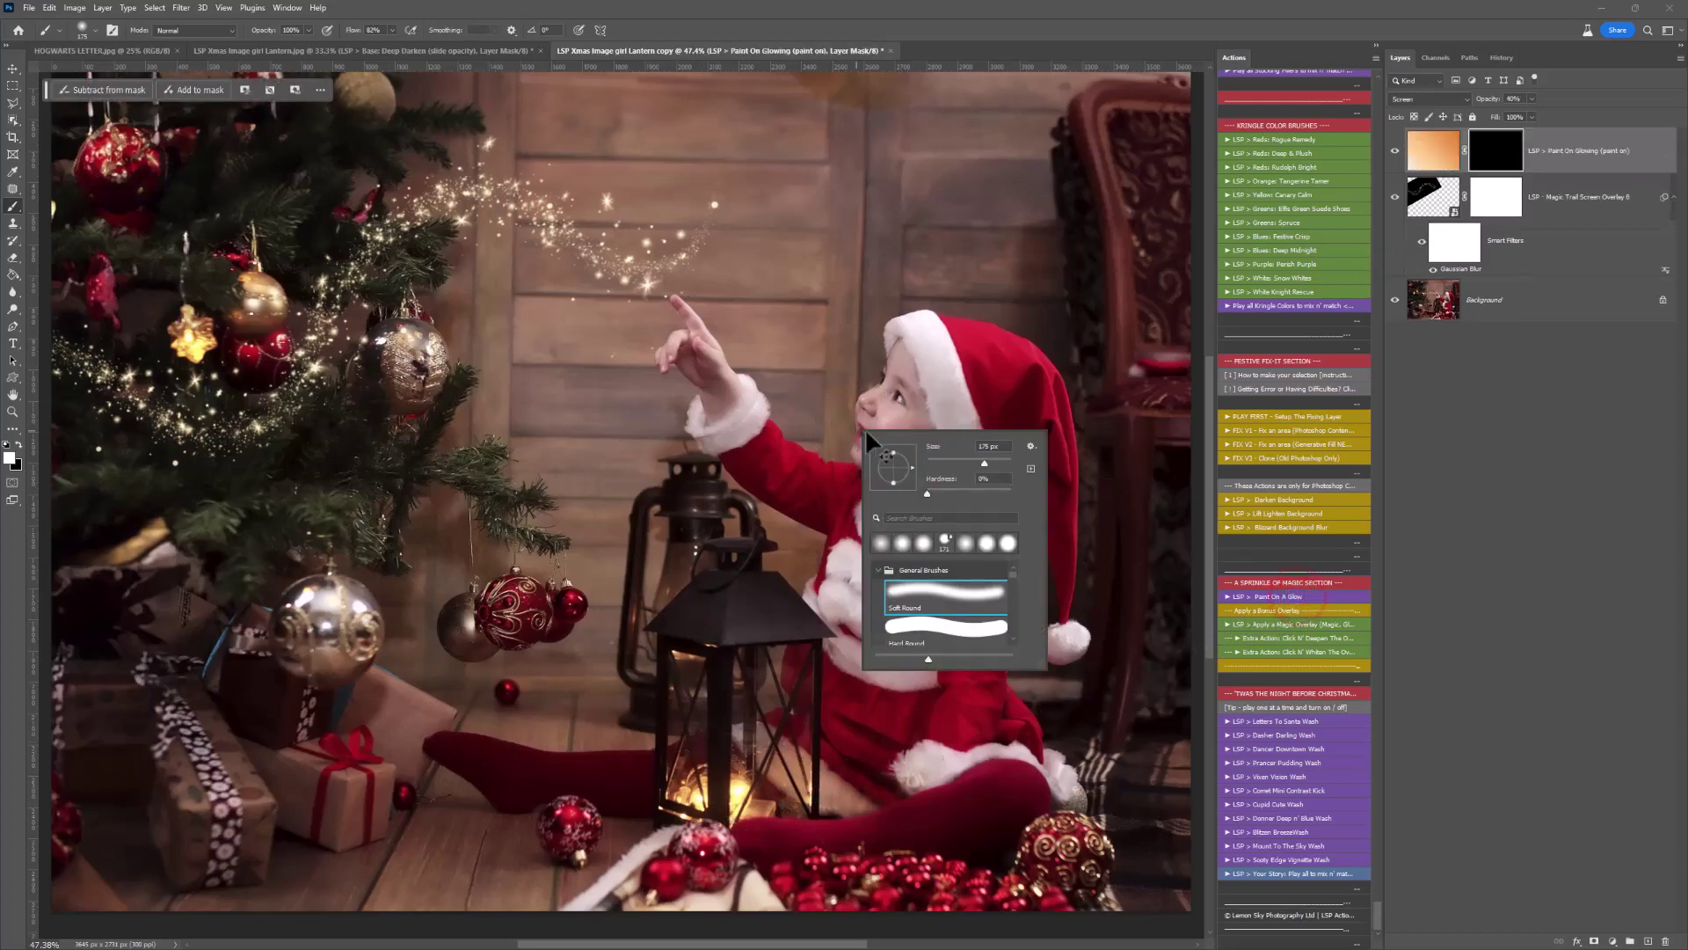
left_click_drag(984, 463, 1001, 464)
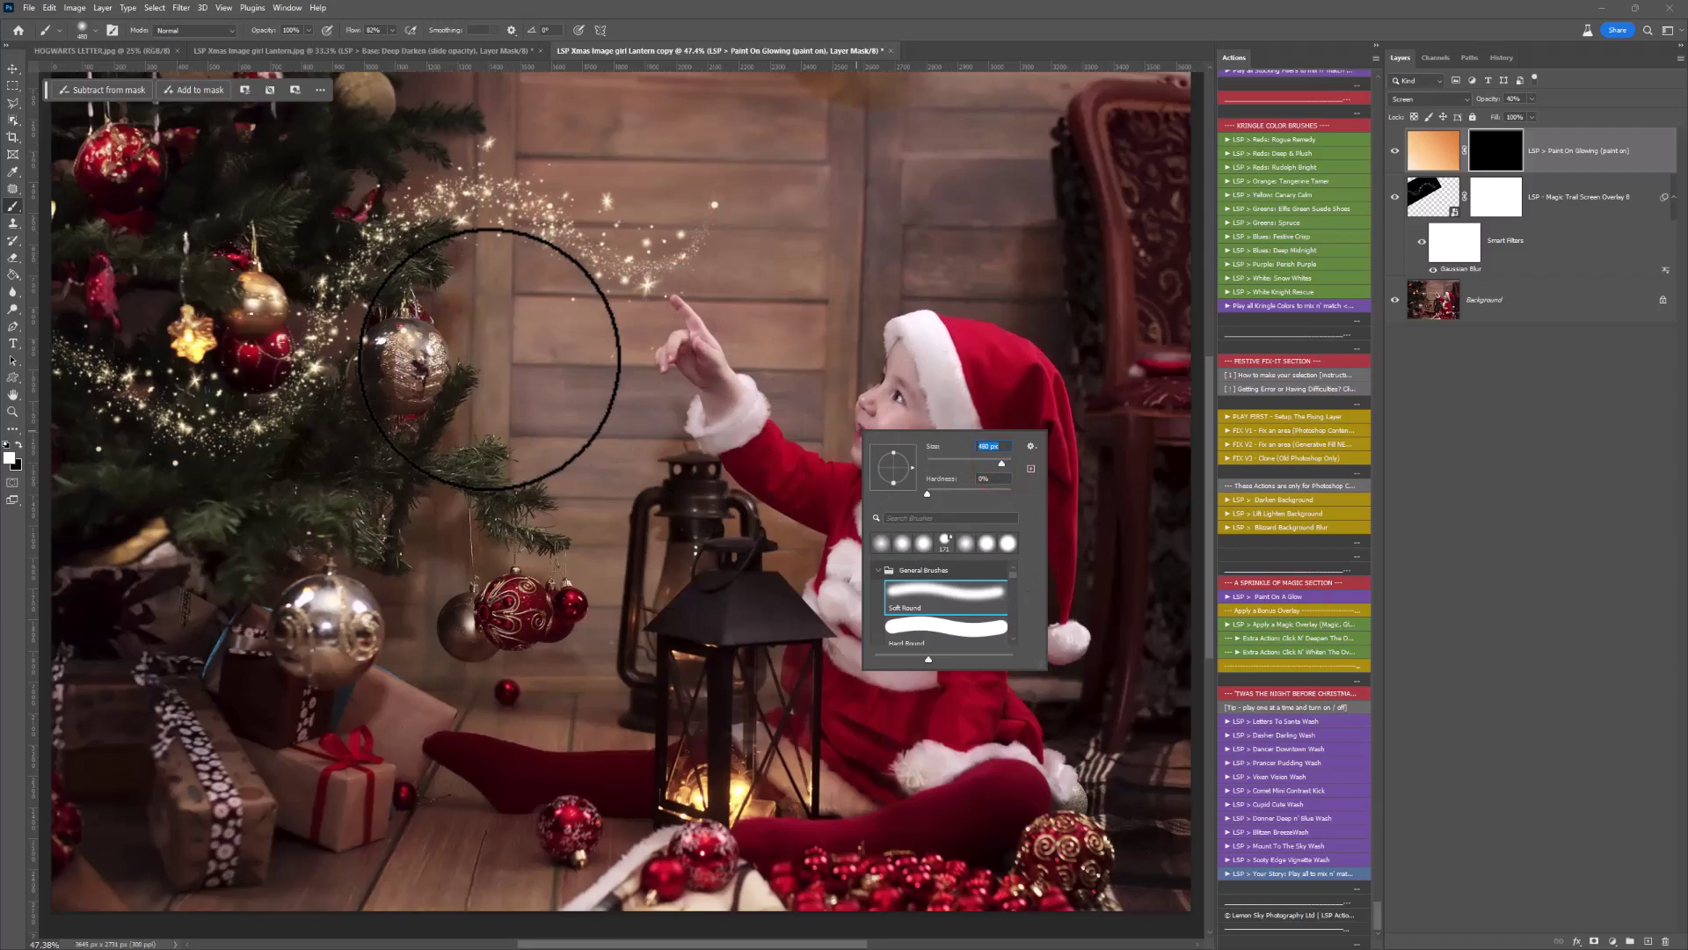
key("Return")
key("bracketright")
key("bracketright")
key("bracketright")
key("bracketright")
Paint glow along the magic trail and tree star, then hide the Paint On Glowing layer.
left_click(590, 266)
left_click(463, 218)
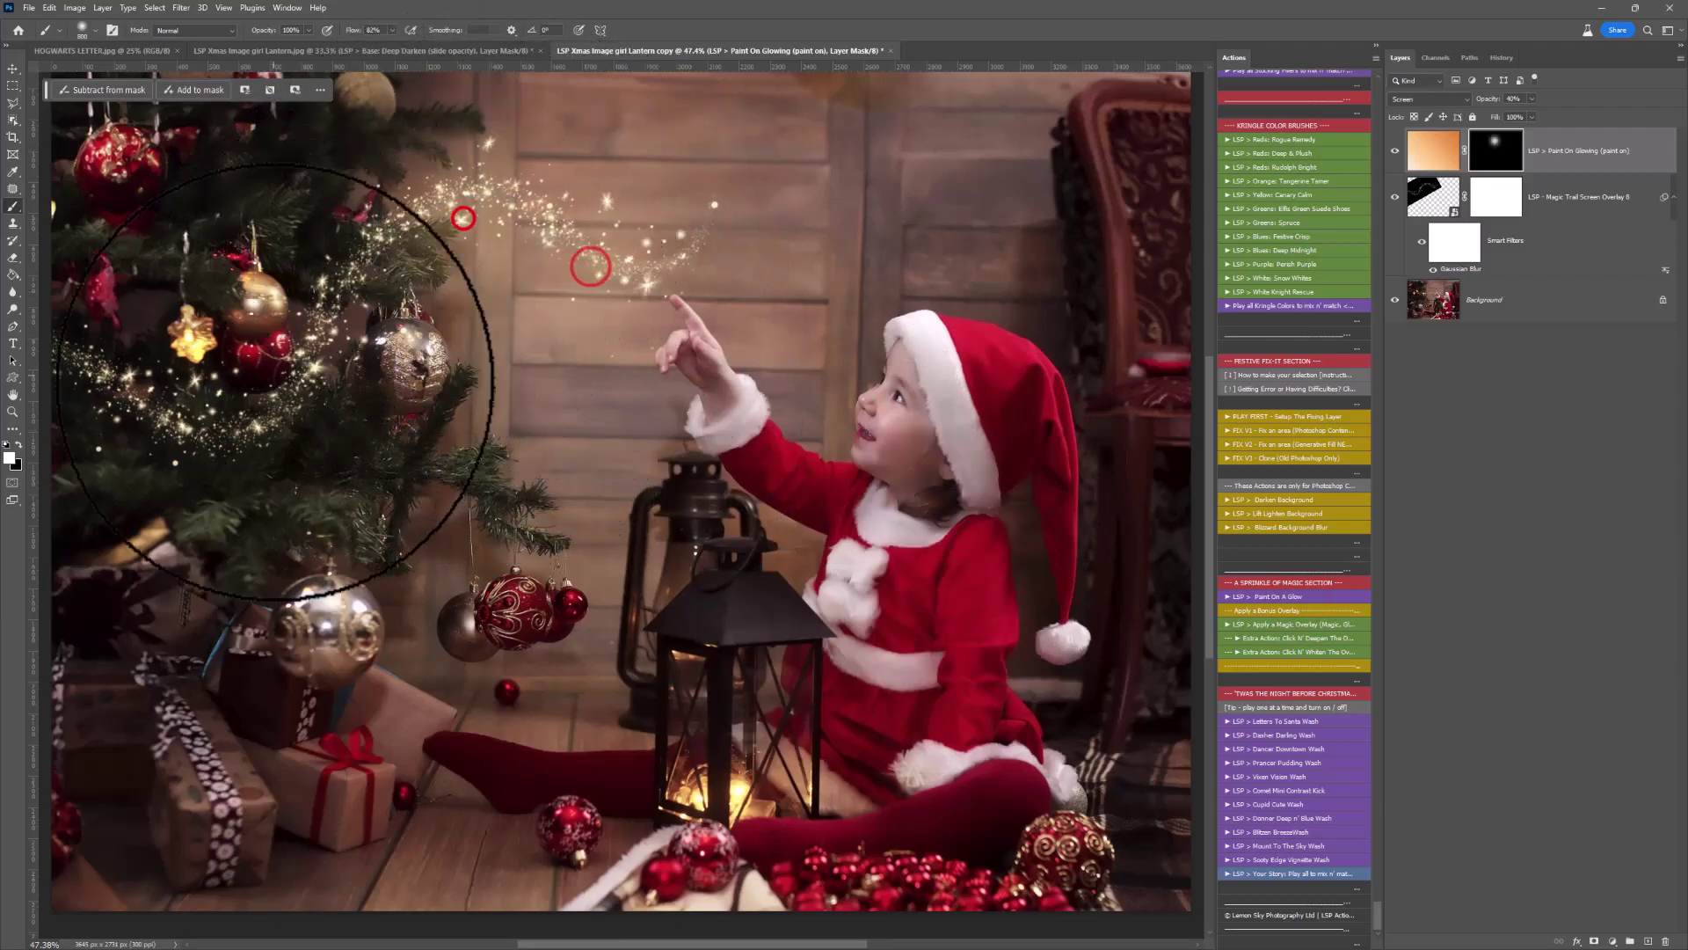
left_click(186, 348)
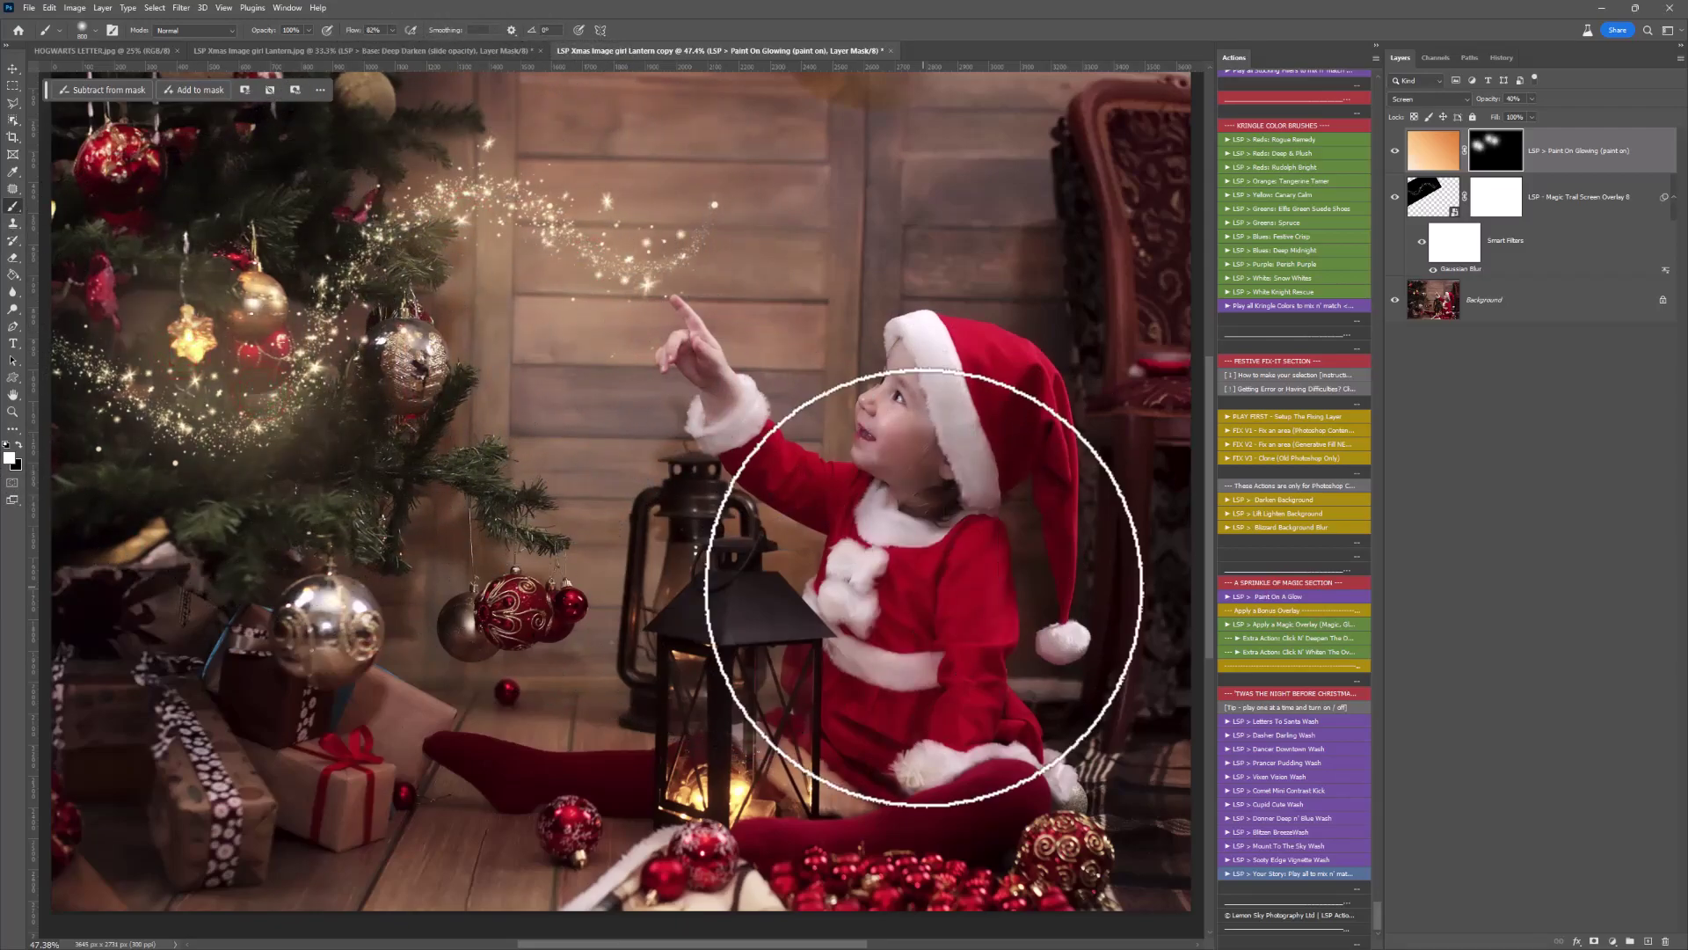
left_click(1517, 163)
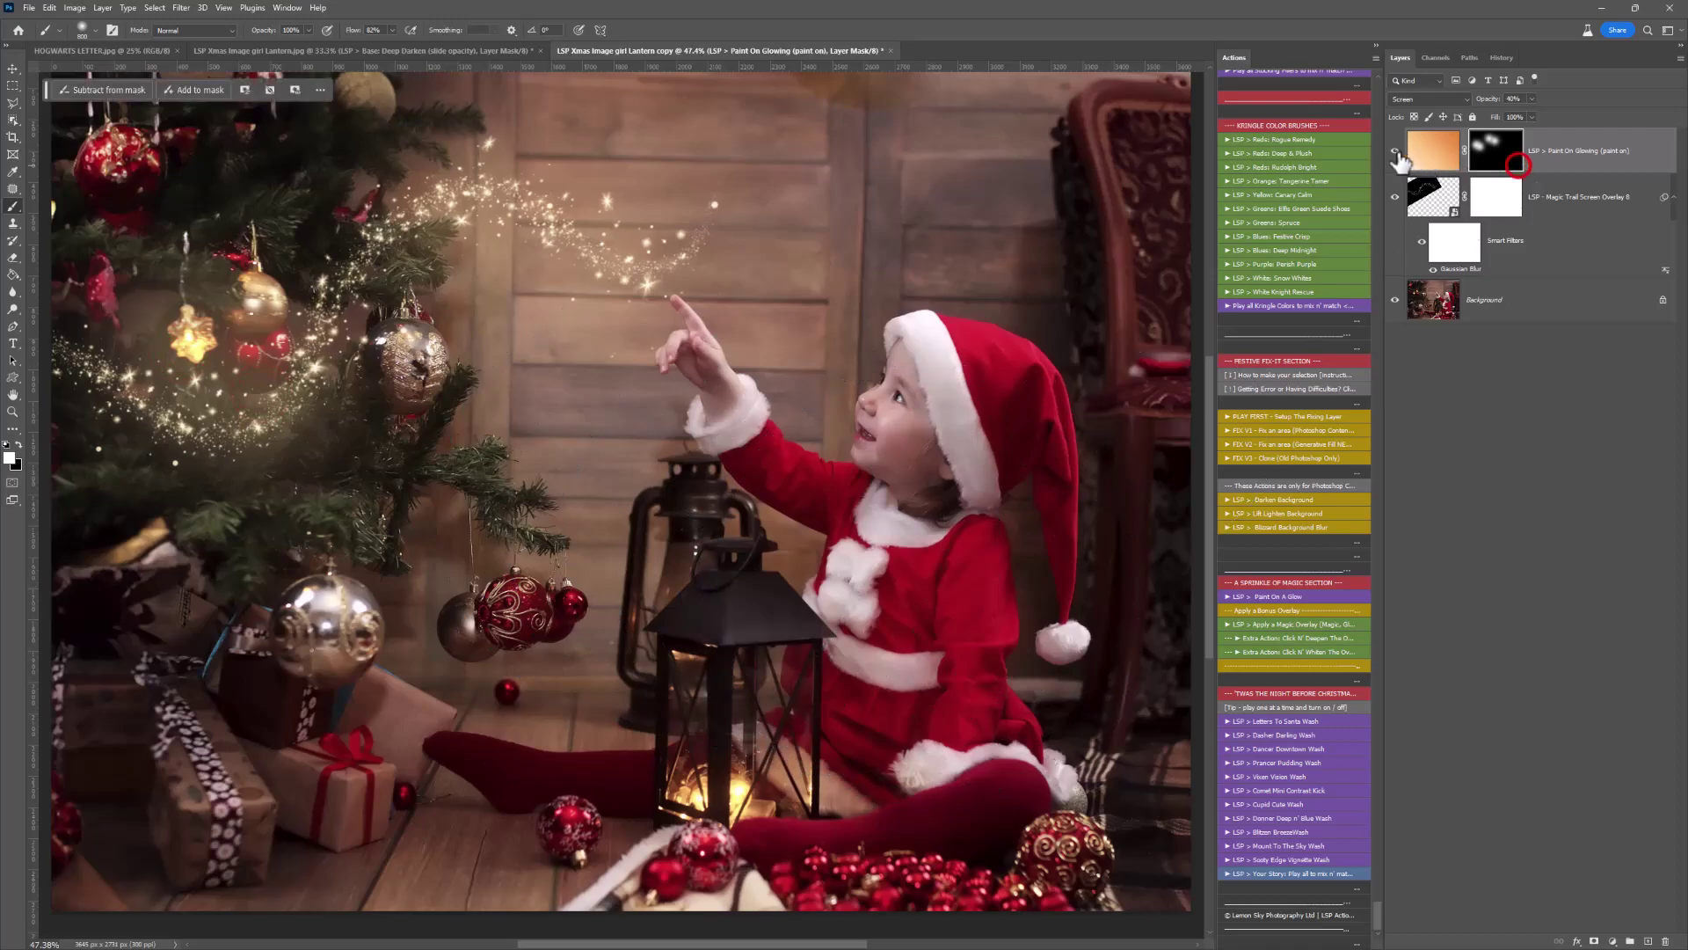
left_click(1396, 153)
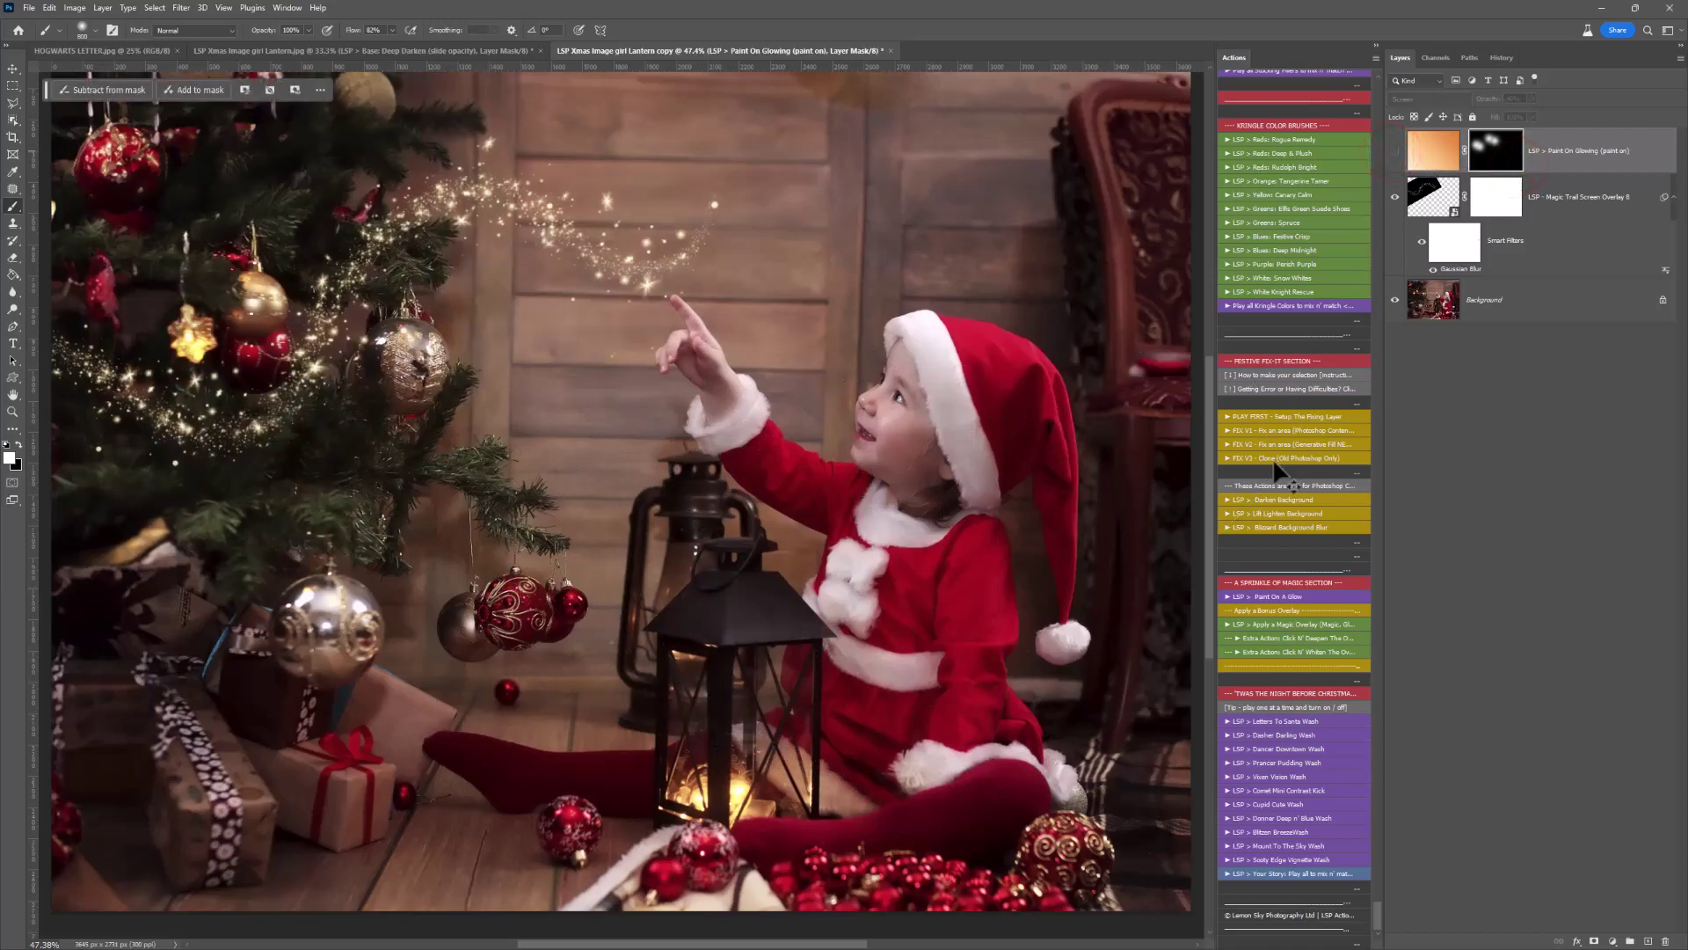
Run Apply a Magic Overlay and place LSP - Glow Glitter Overlay 2.jpg from the Glowing Overlay Kit.
left_click(1285, 623)
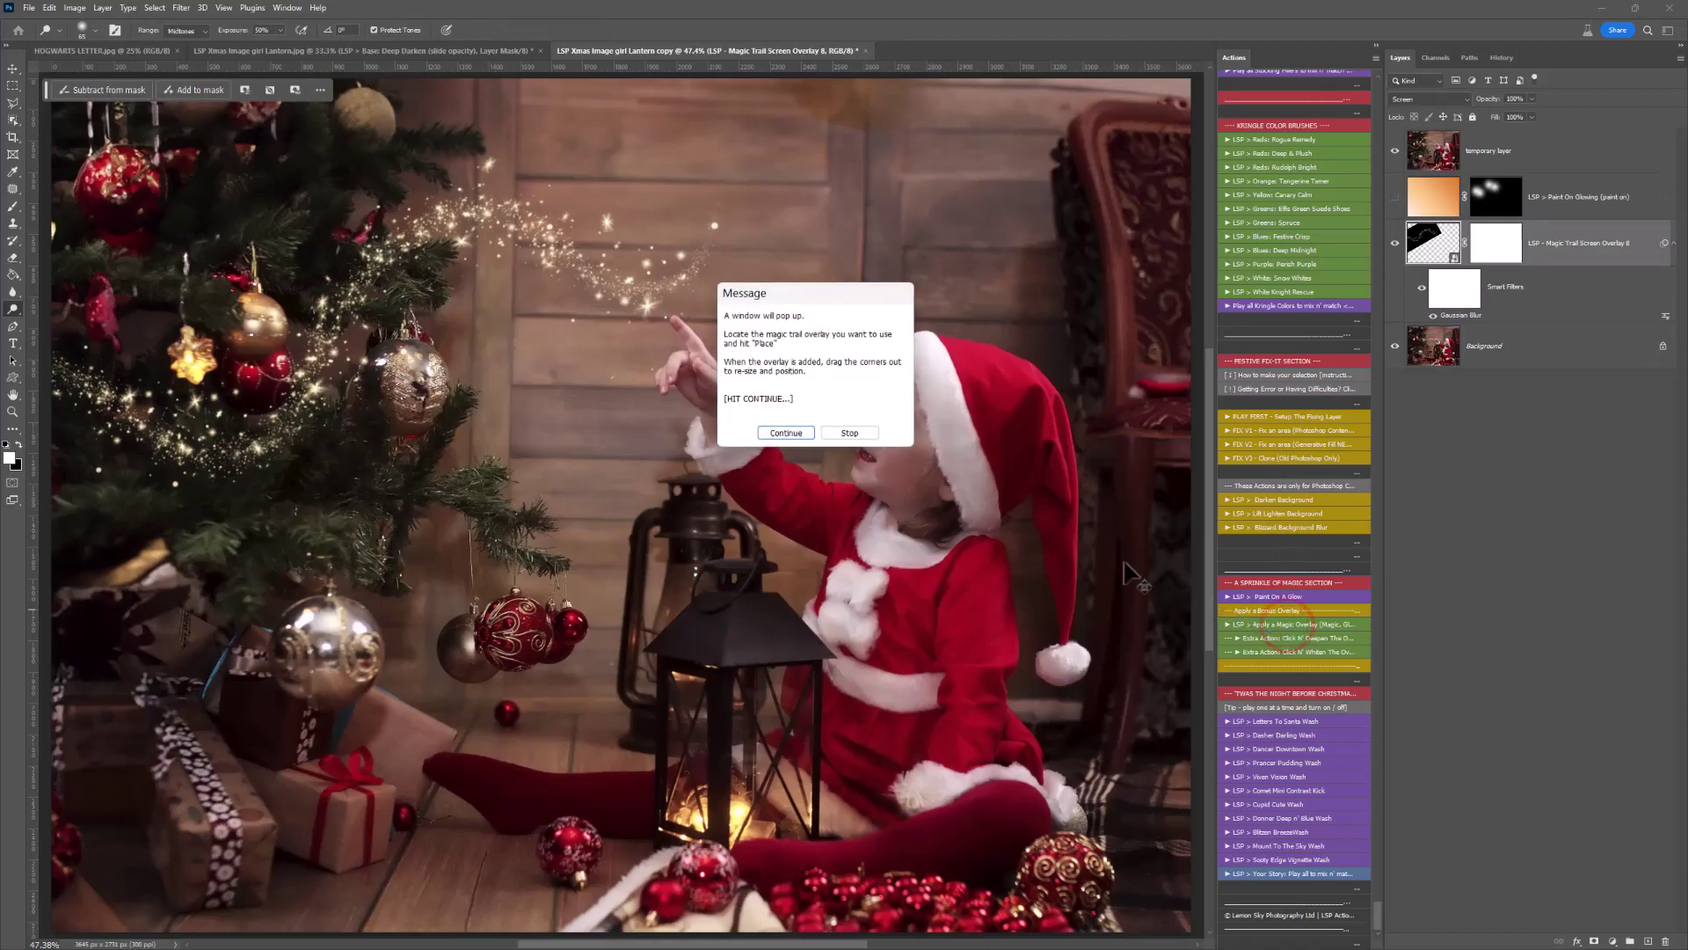
left_click(785, 433)
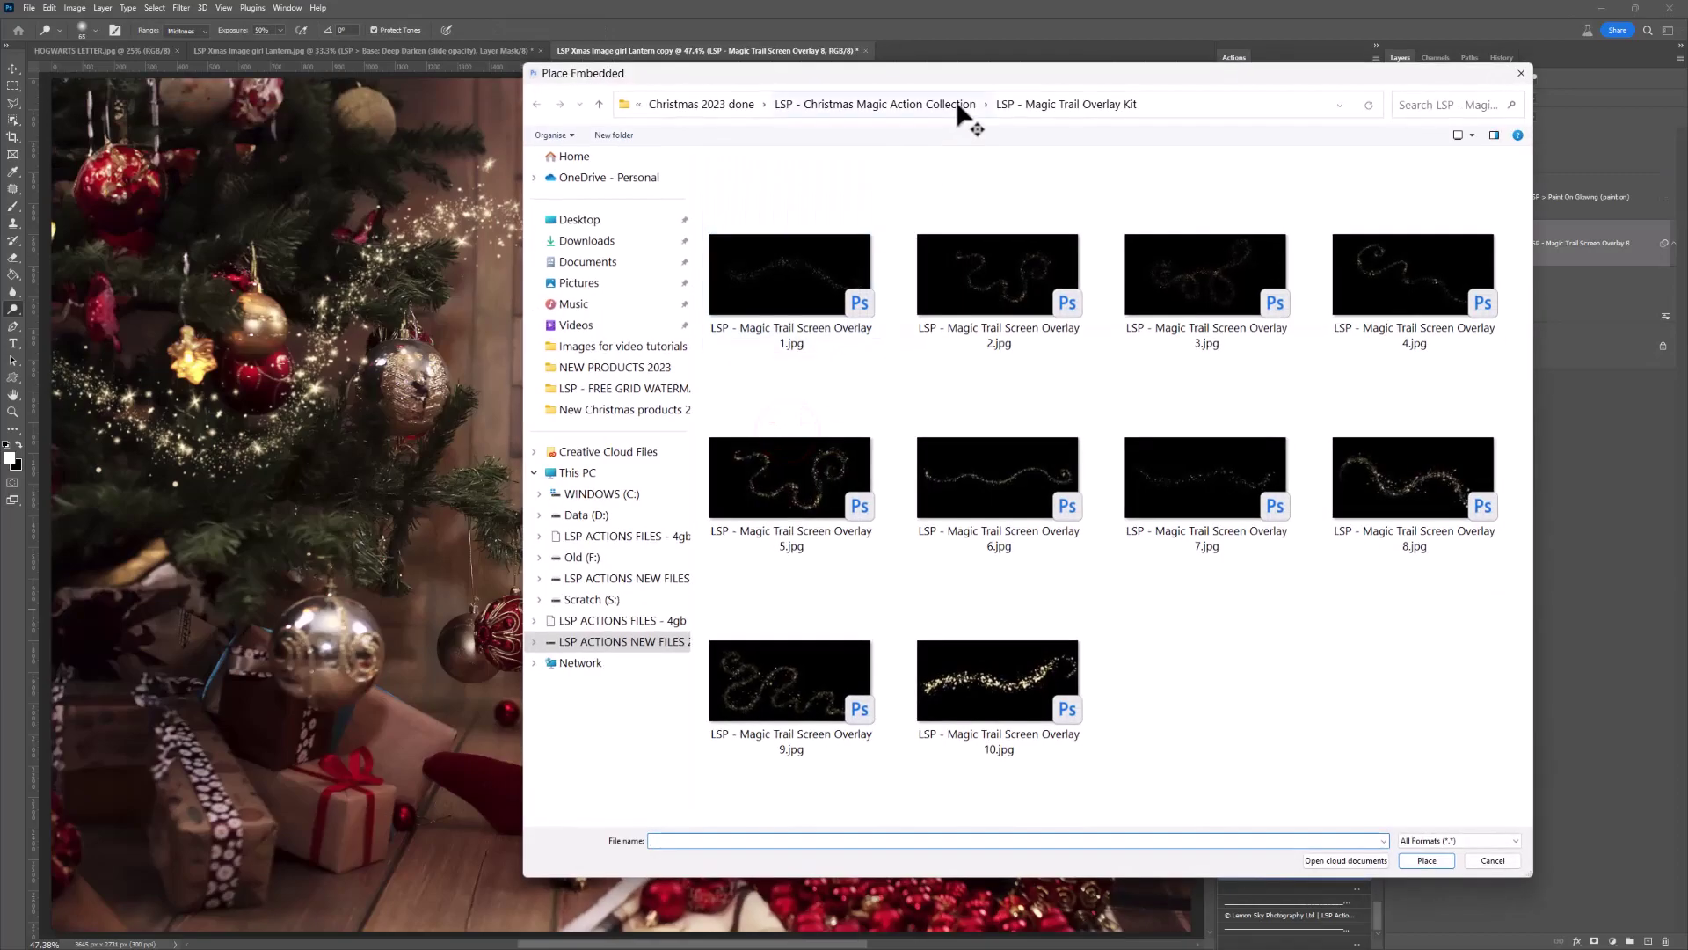
left_click(958, 108)
double_click(867, 181)
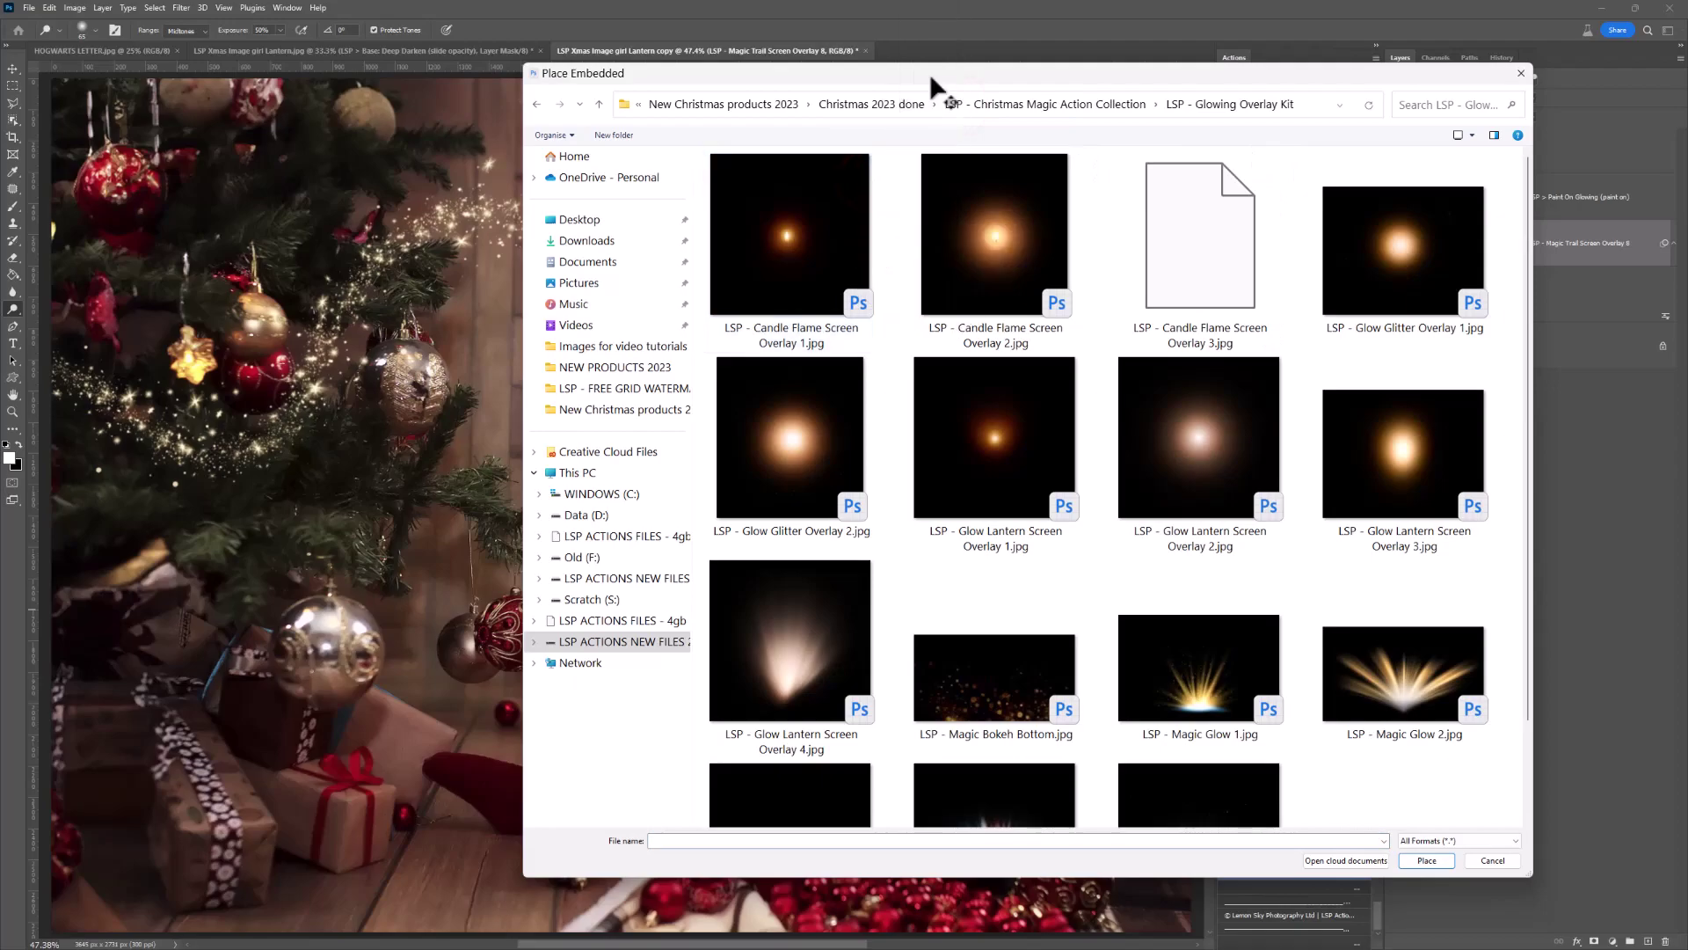
left_click_drag(930, 73, 908, 72)
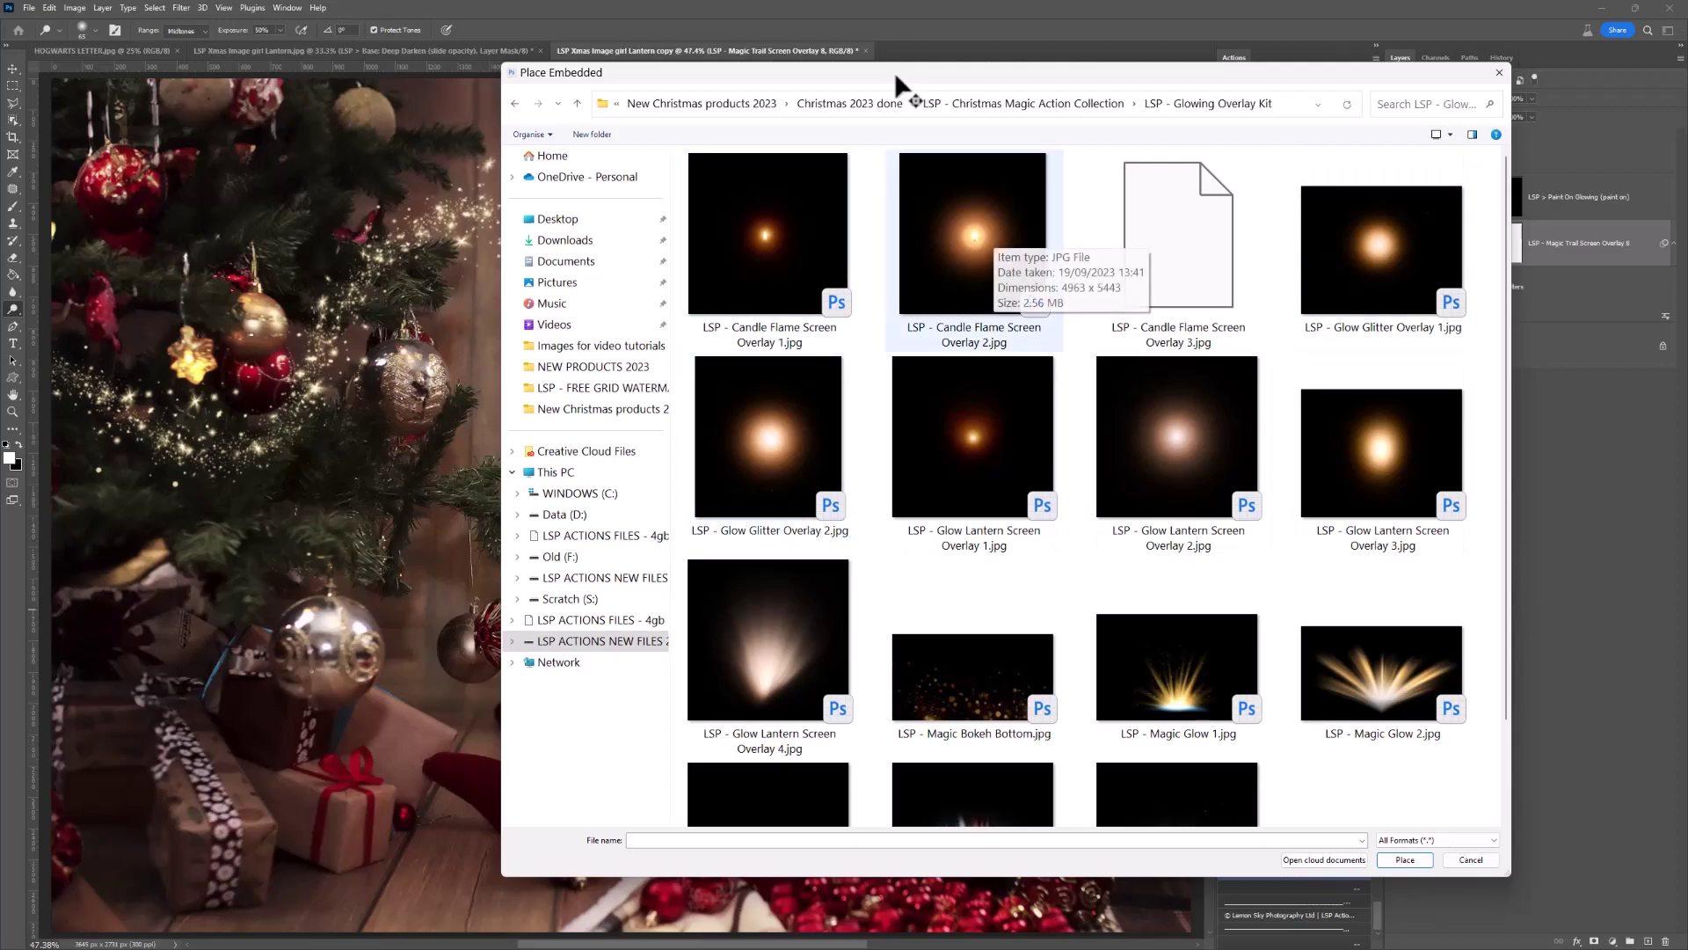
left_click_drag(864, 71, 801, 81)
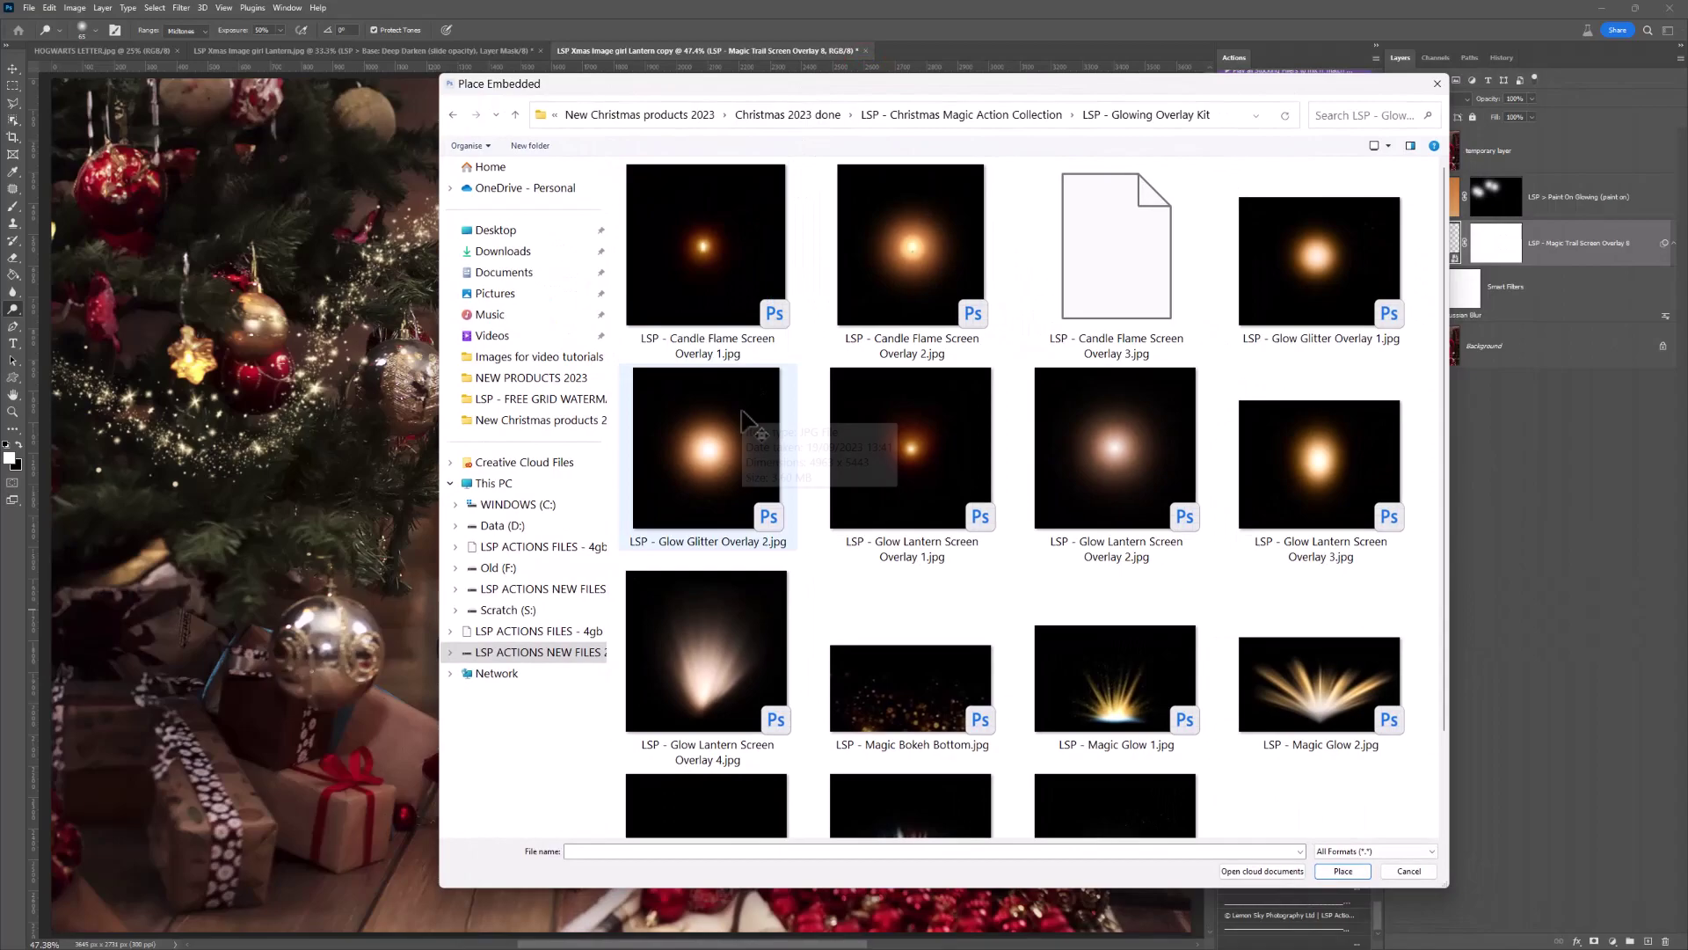
double_click(710, 456)
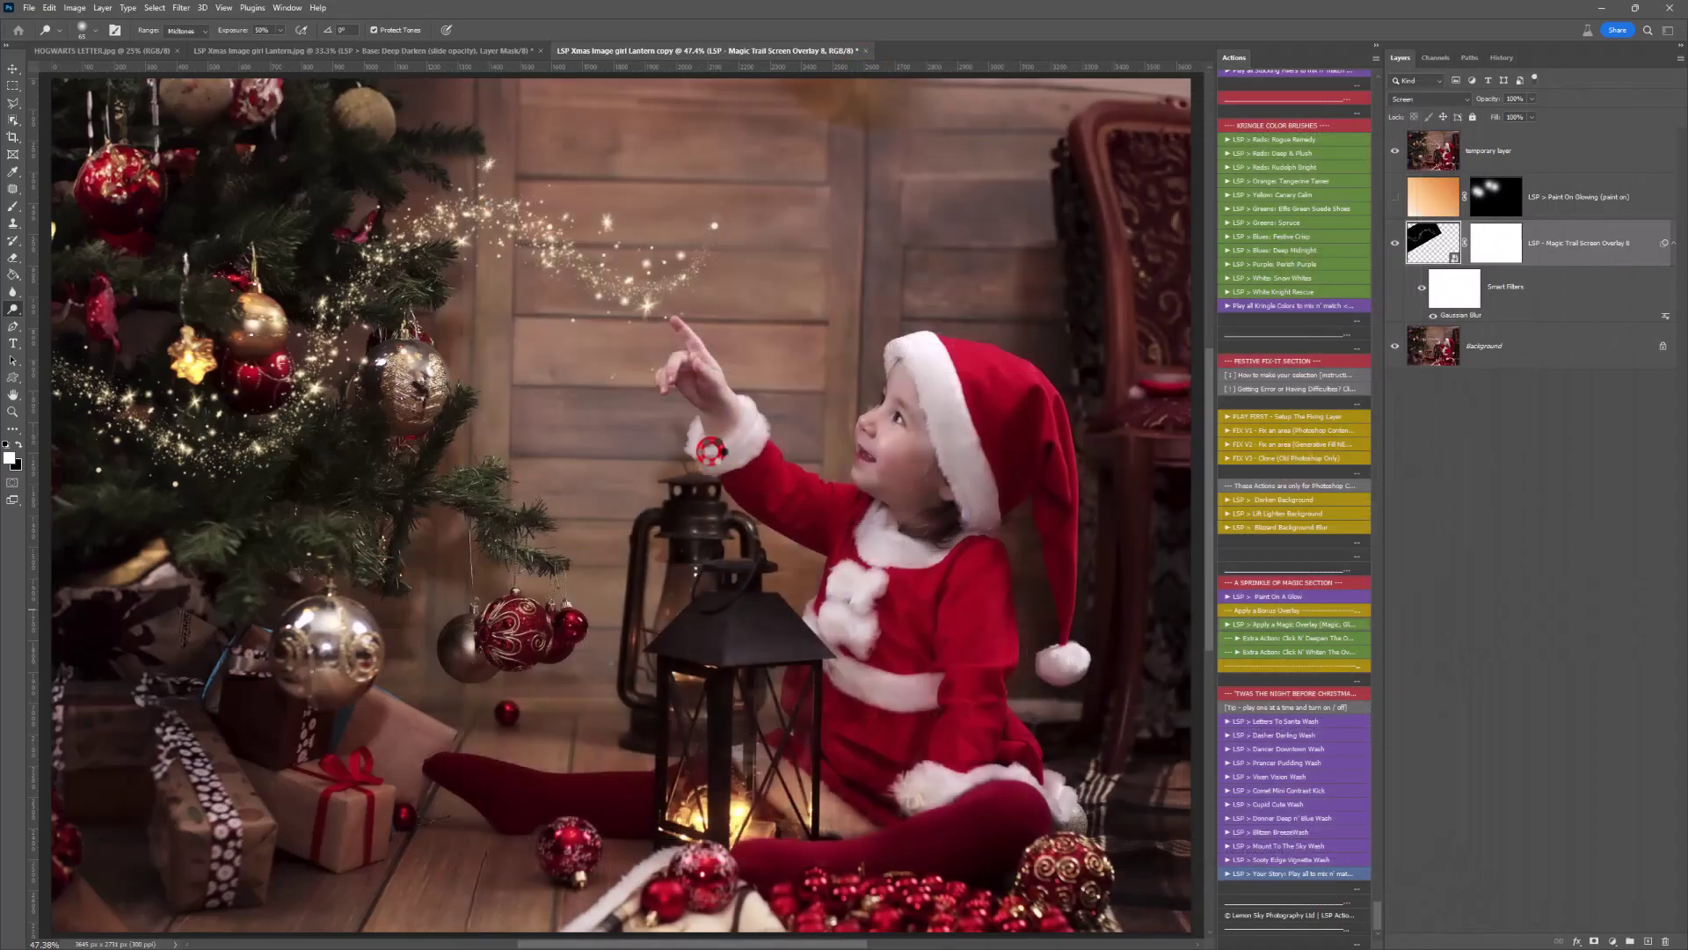
Scale Glow Glitter Overlay 2 down onto the lantern, commit it and stop the action.
left_click_drag(621, 80, 622, 486)
left_click_drag(608, 543, 708, 602)
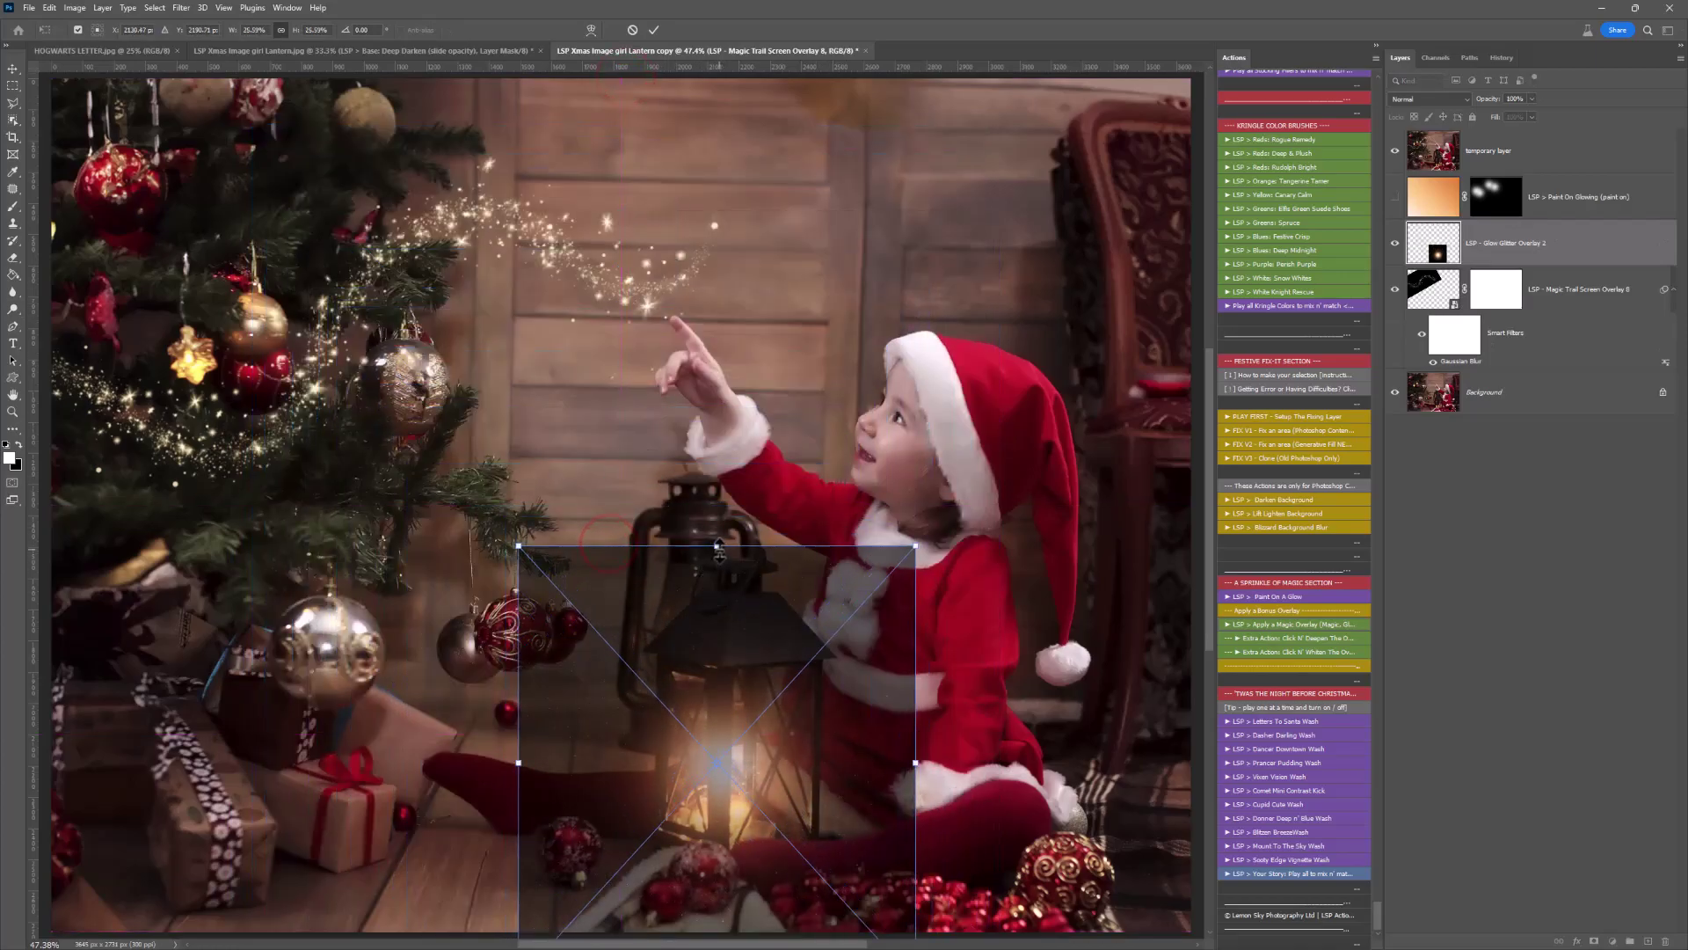
left_click_drag(717, 545, 717, 601)
mouse_move(725, 670)
left_mouse_down()
mouse_move(756, 639)
mouse_move(754, 666)
left_mouse_up()
key("Return")
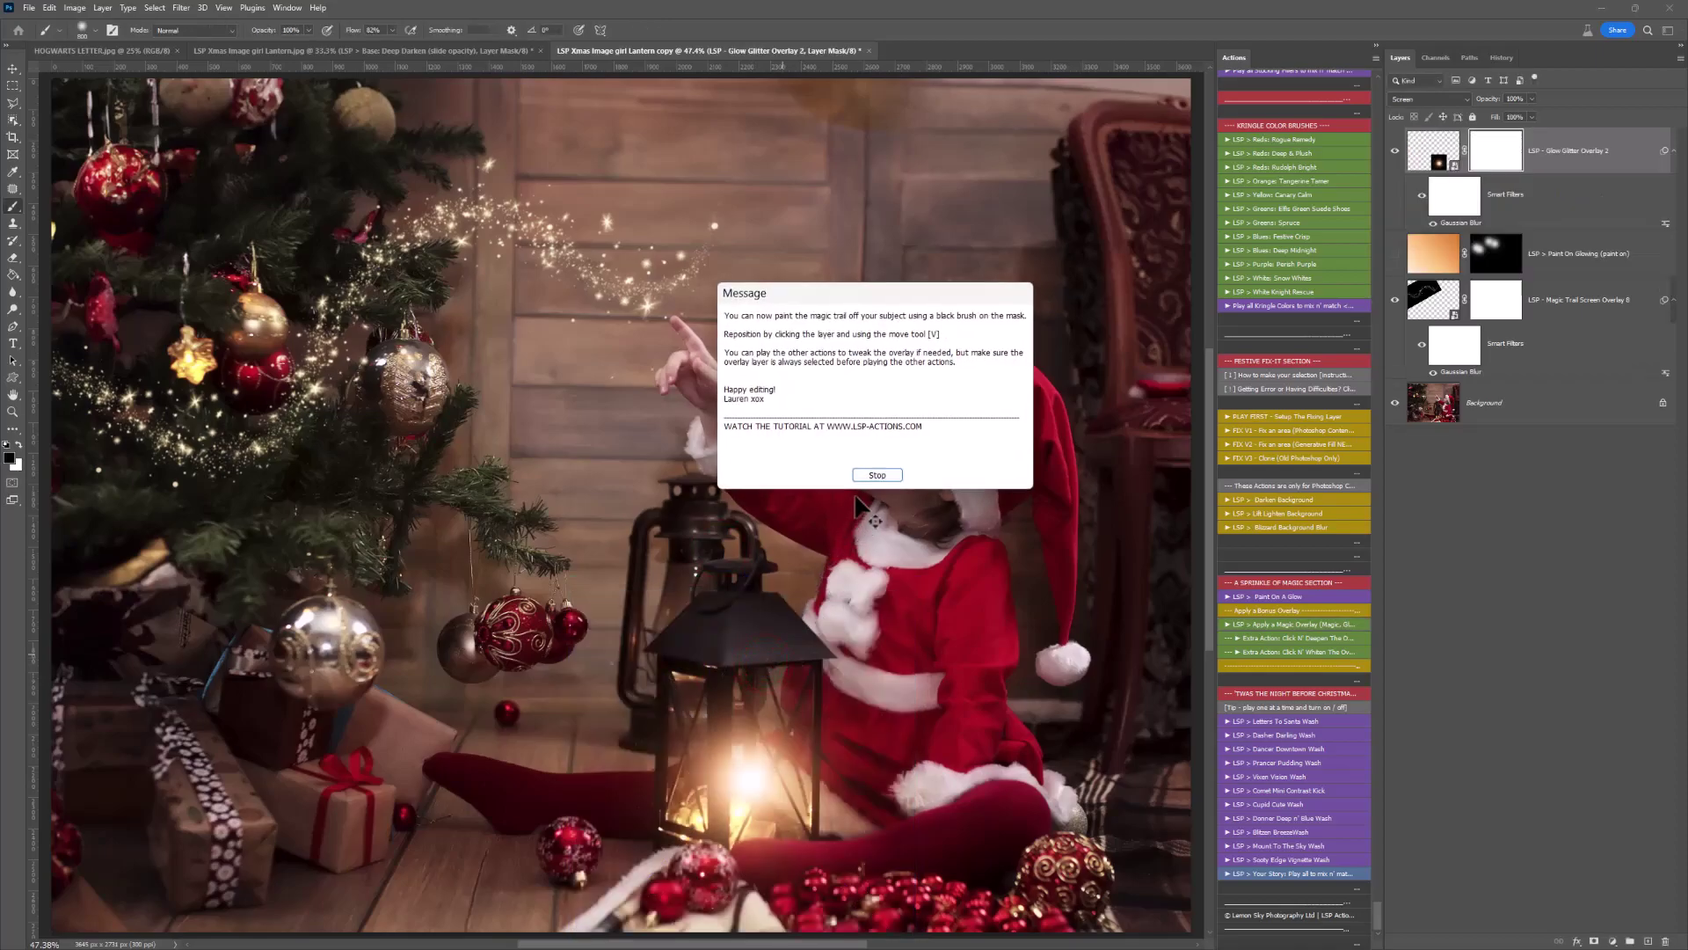
left_click(875, 475)
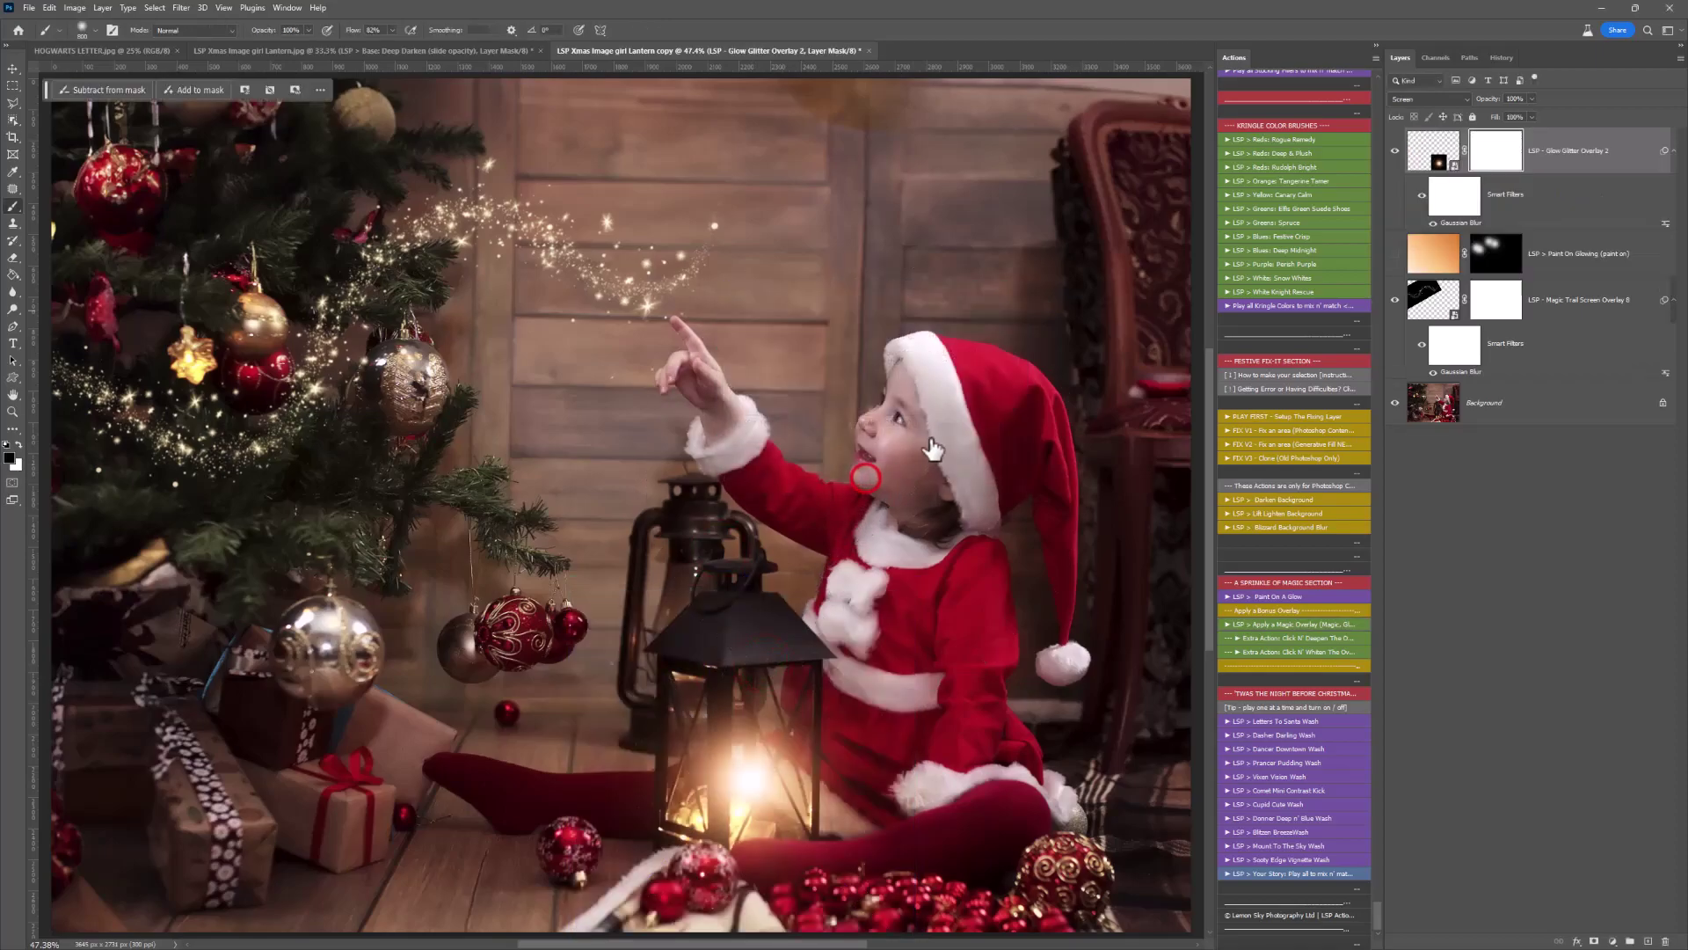
Toggle the glitter glow's visibility to compare the lantern, then dismiss the File menu.
left_click(1395, 151)
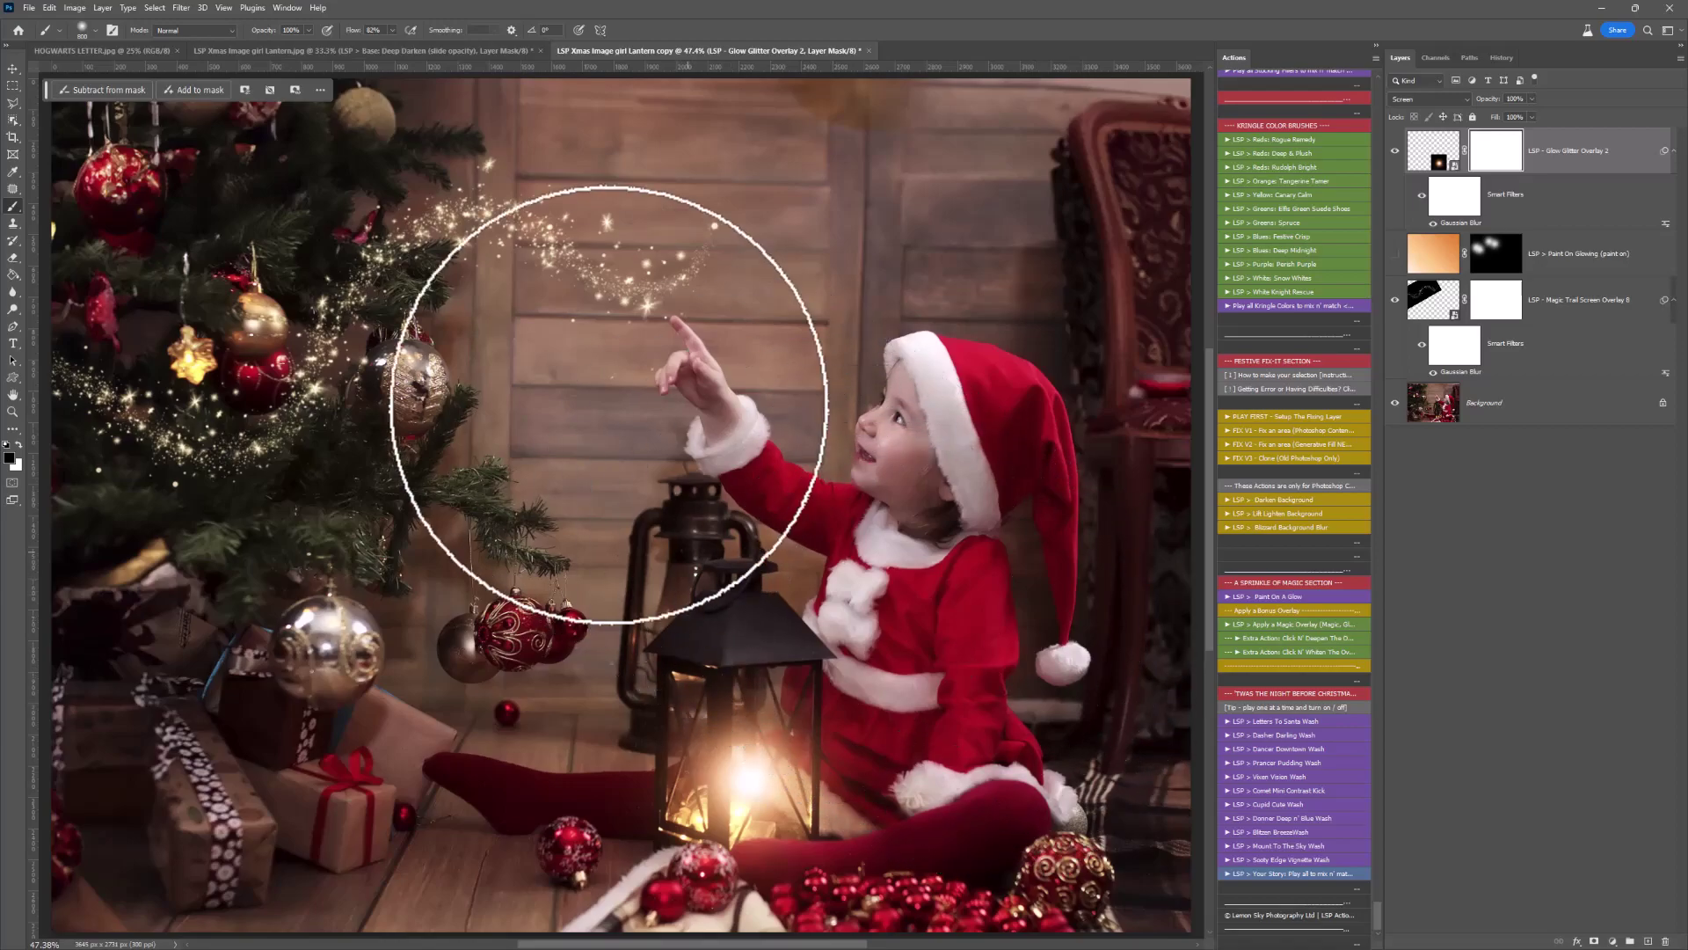
left_click(29, 8)
left_click(29, 8)
left_click(29, 8)
left_click(29, 8)
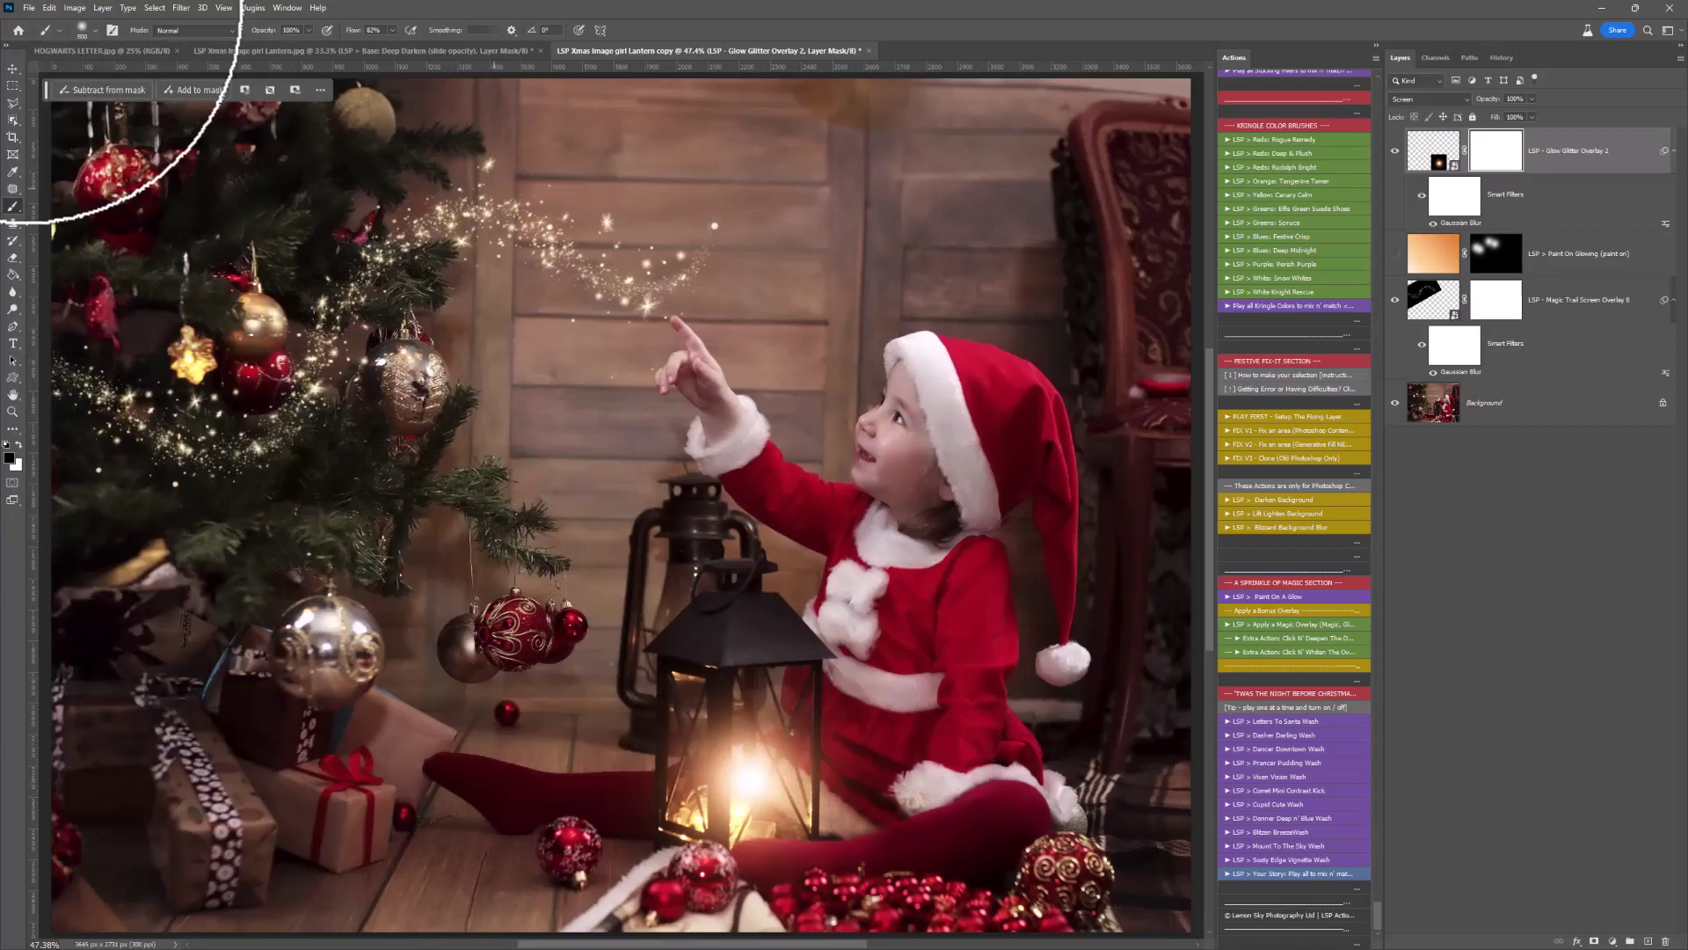
Place Glow Lantern Screen Overlay 3, scale it onto the lantern and commit it.
left_click(1273, 628)
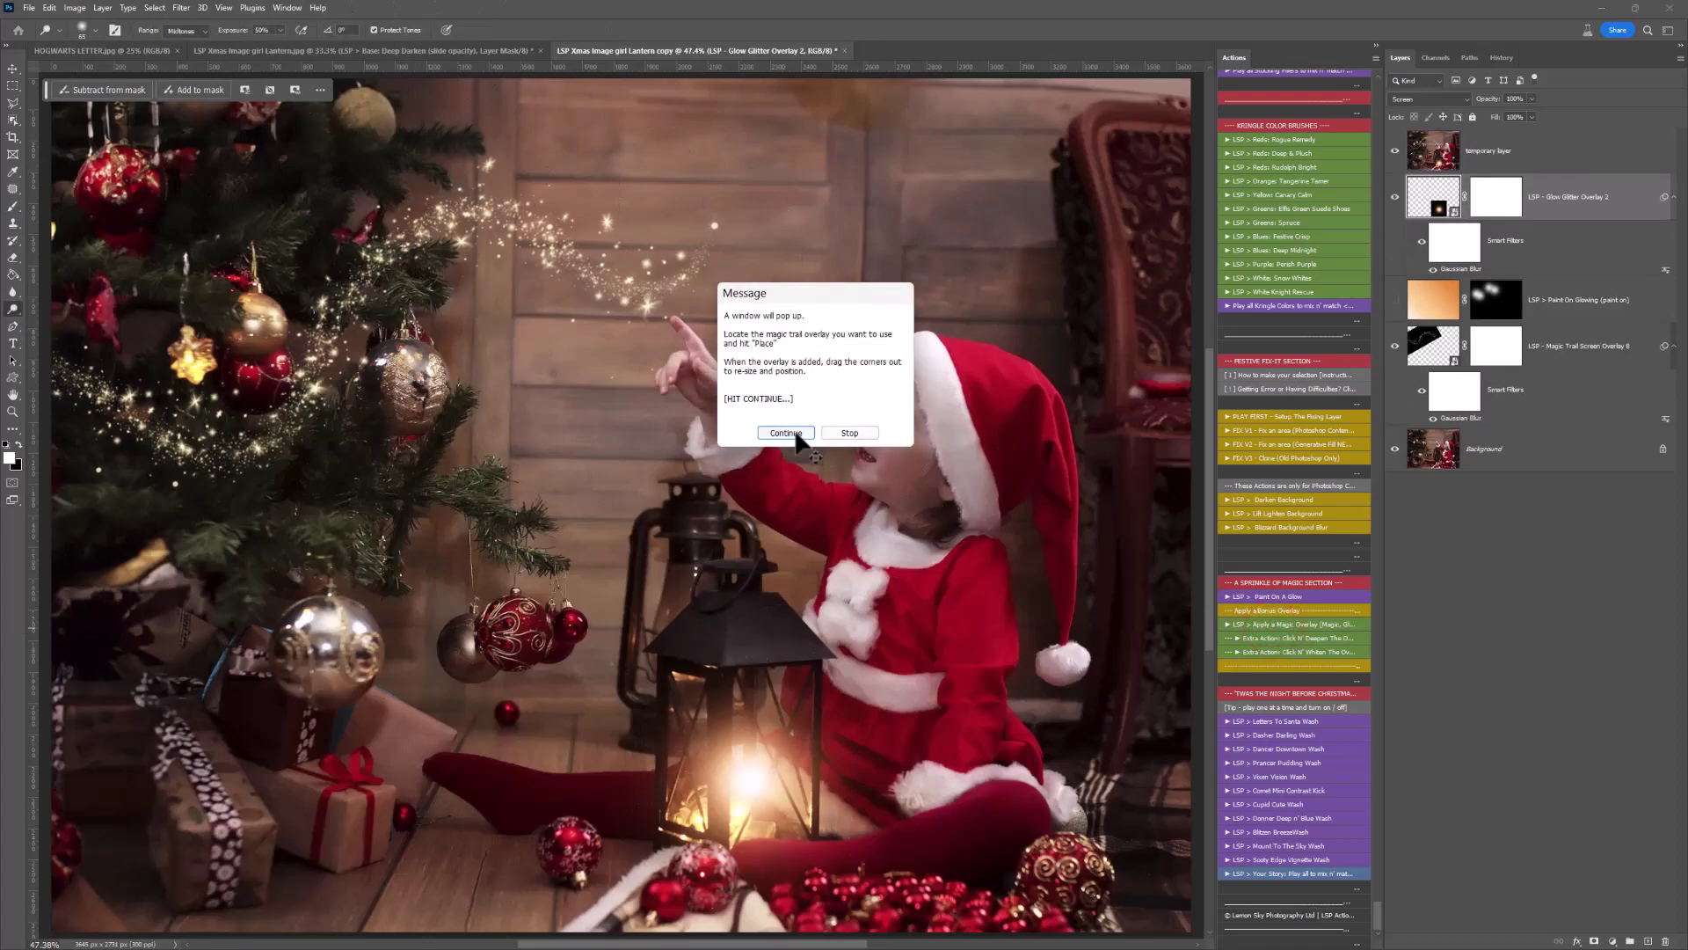
left_click(795, 434)
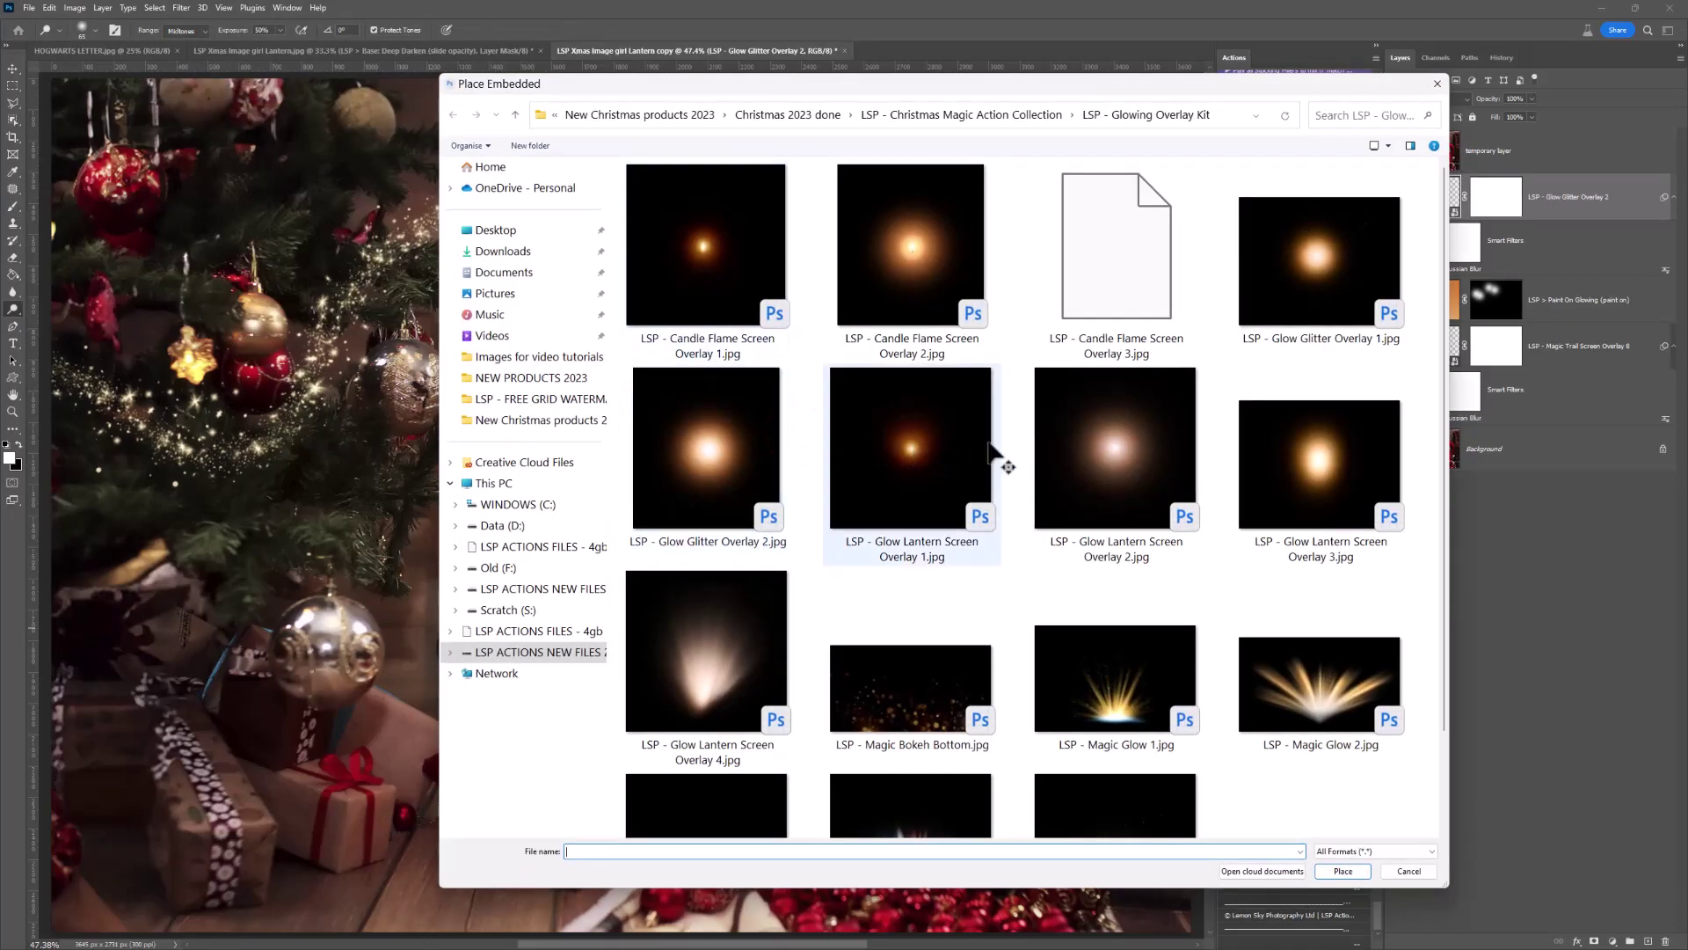
double_click(1304, 466)
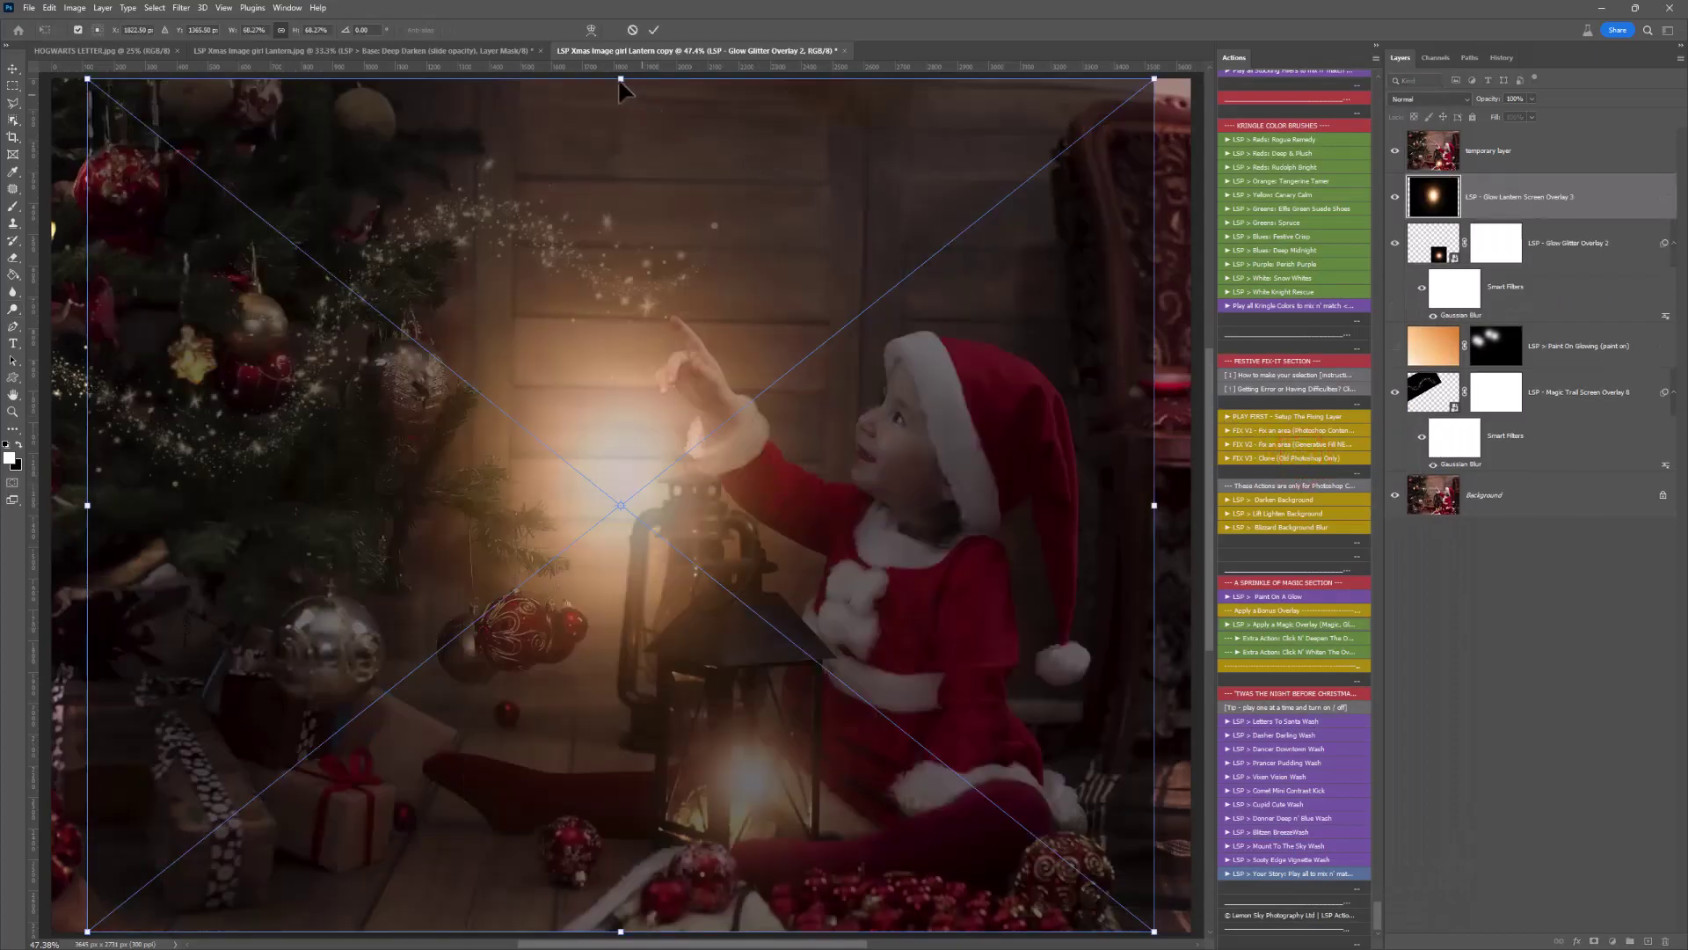
left_click_drag(620, 80, 695, 562)
left_click(684, 622)
double_click(741, 633)
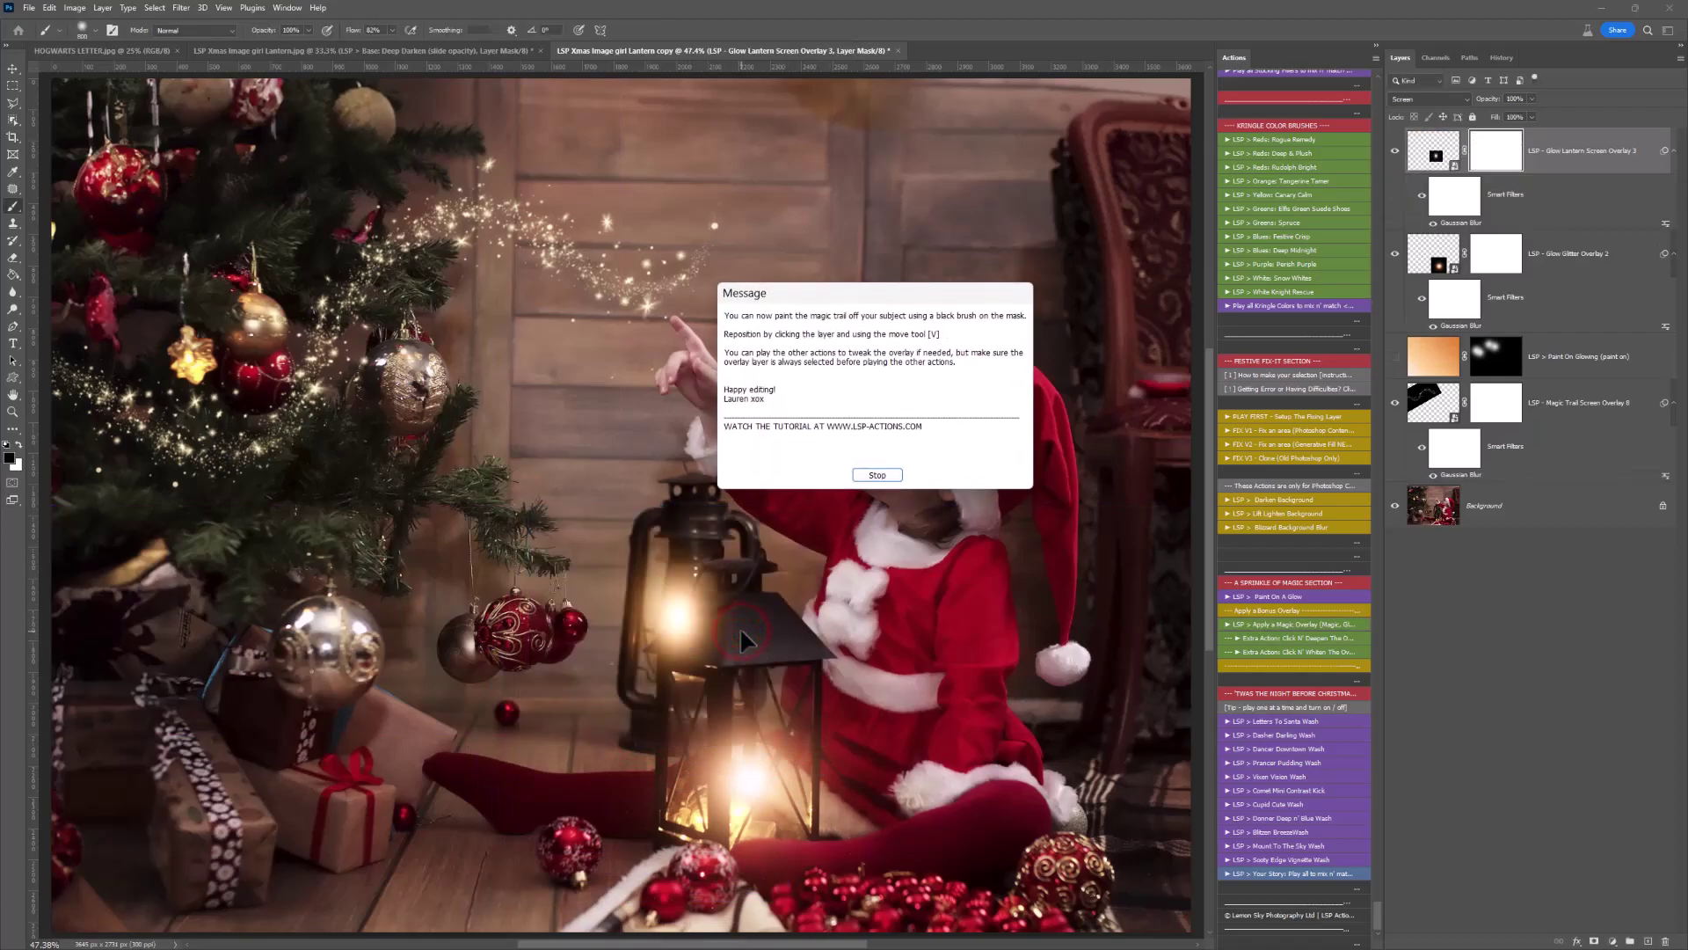
left_click(867, 475)
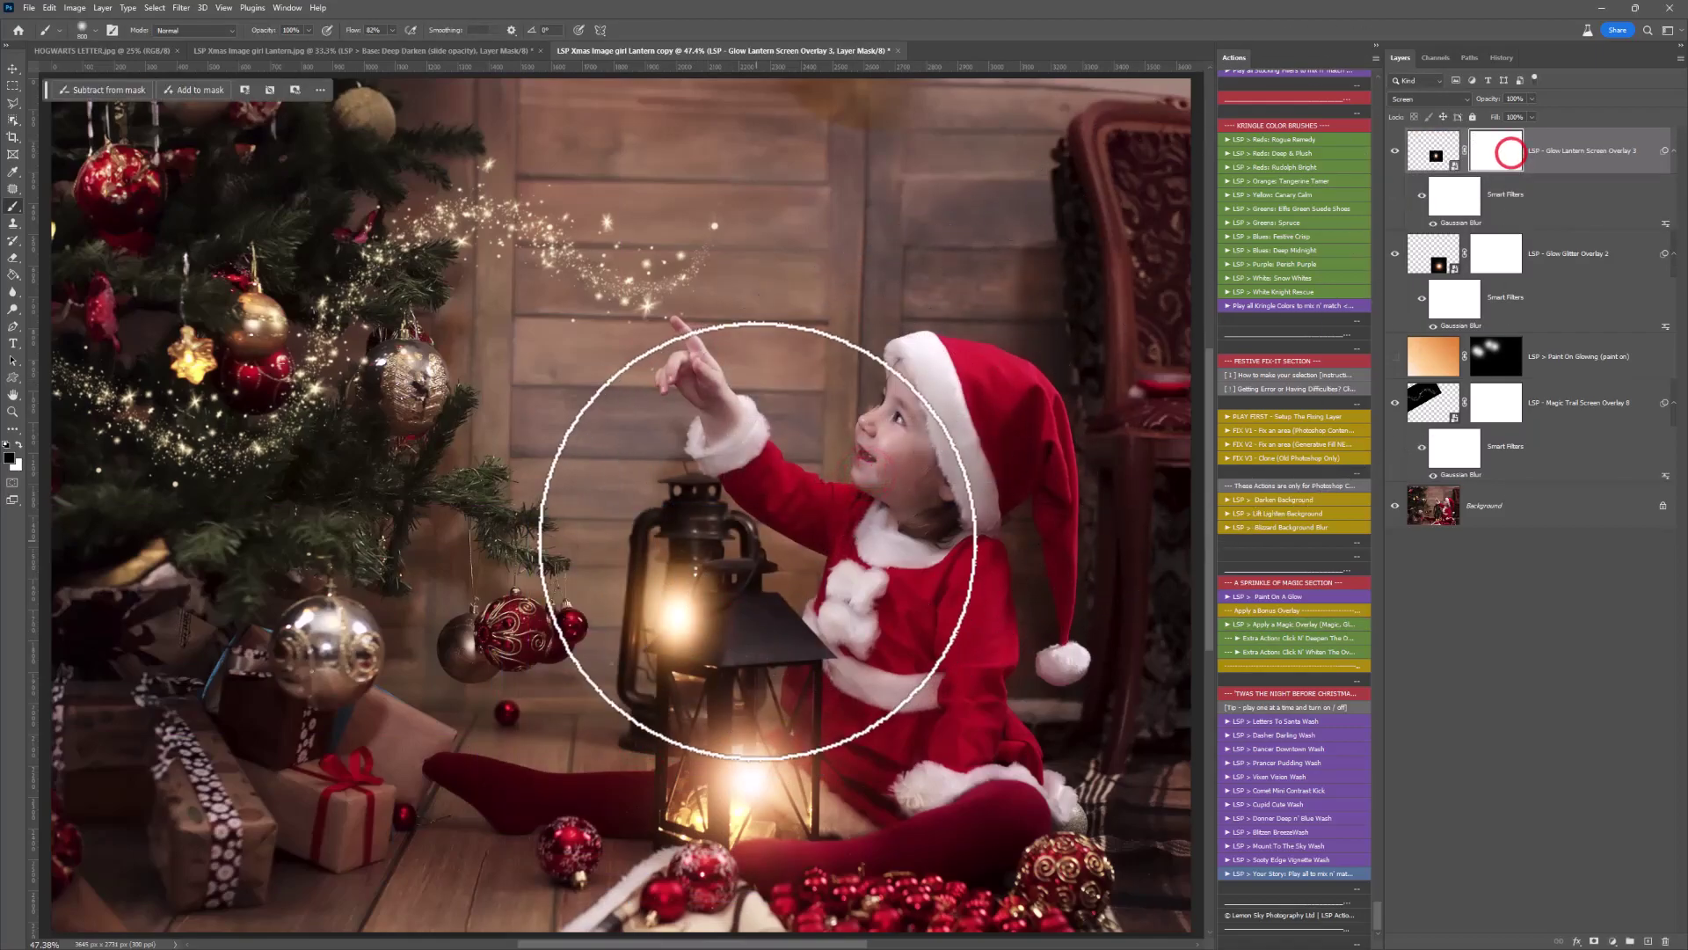
With a 65% hardness brush, mask the glow off the lantern top and dress folds.
right_click(762, 540)
left_click_drag(849, 598, 881, 605)
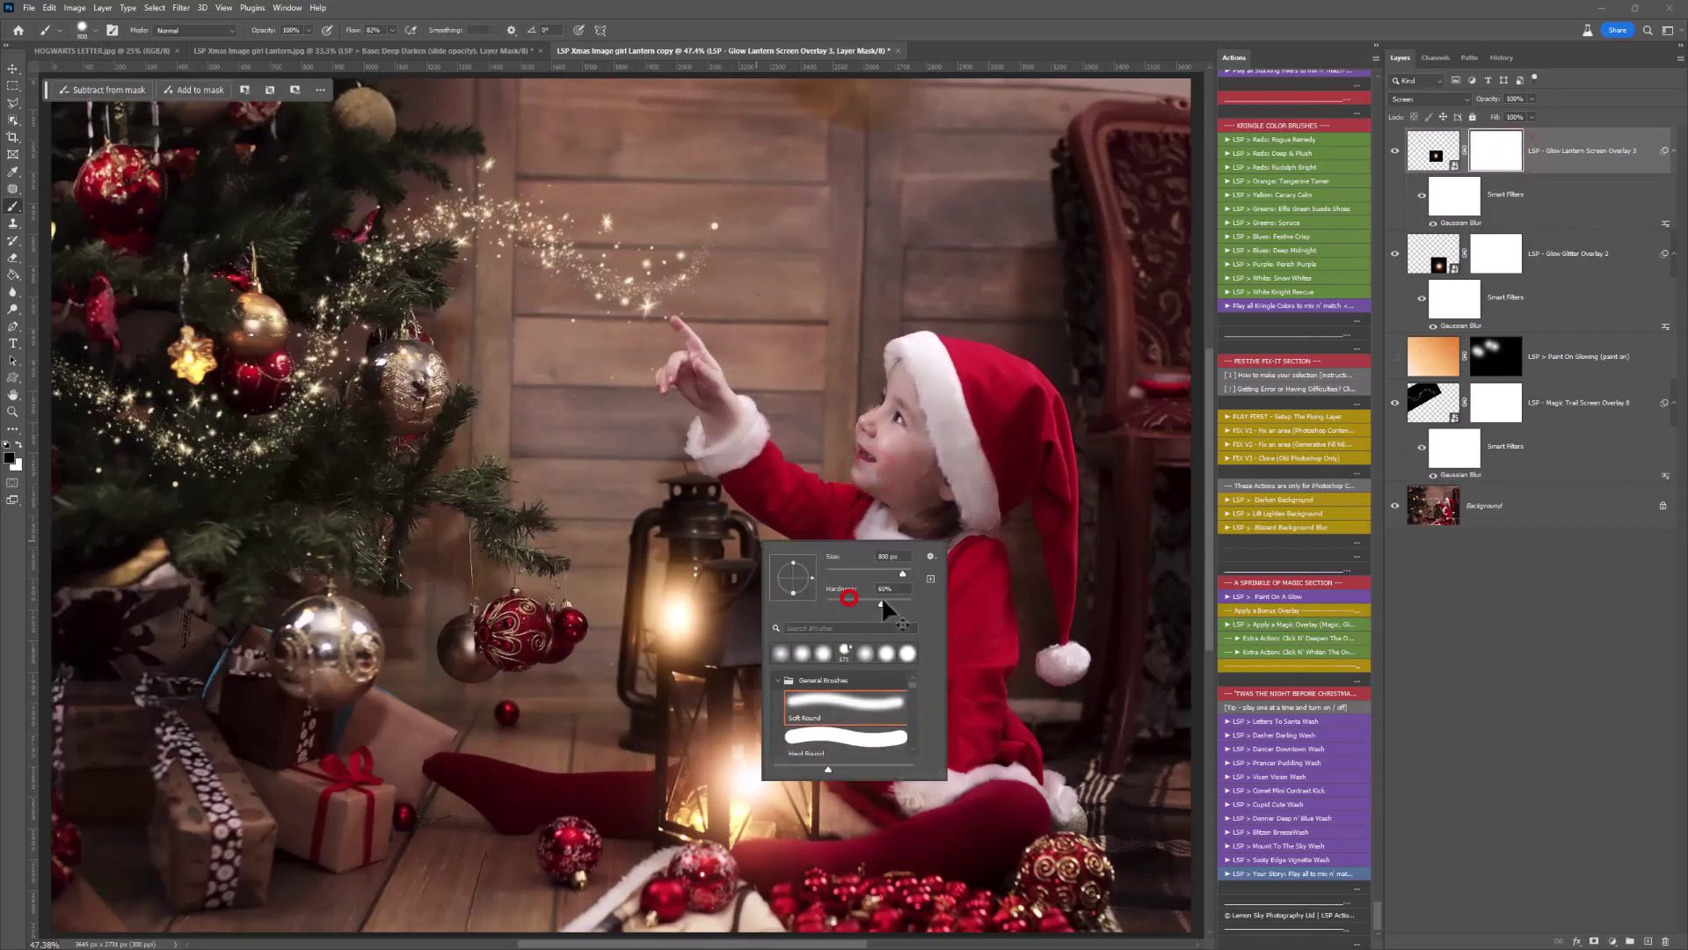
left_click(1486, 164)
left_click(831, 702)
left_click(818, 694)
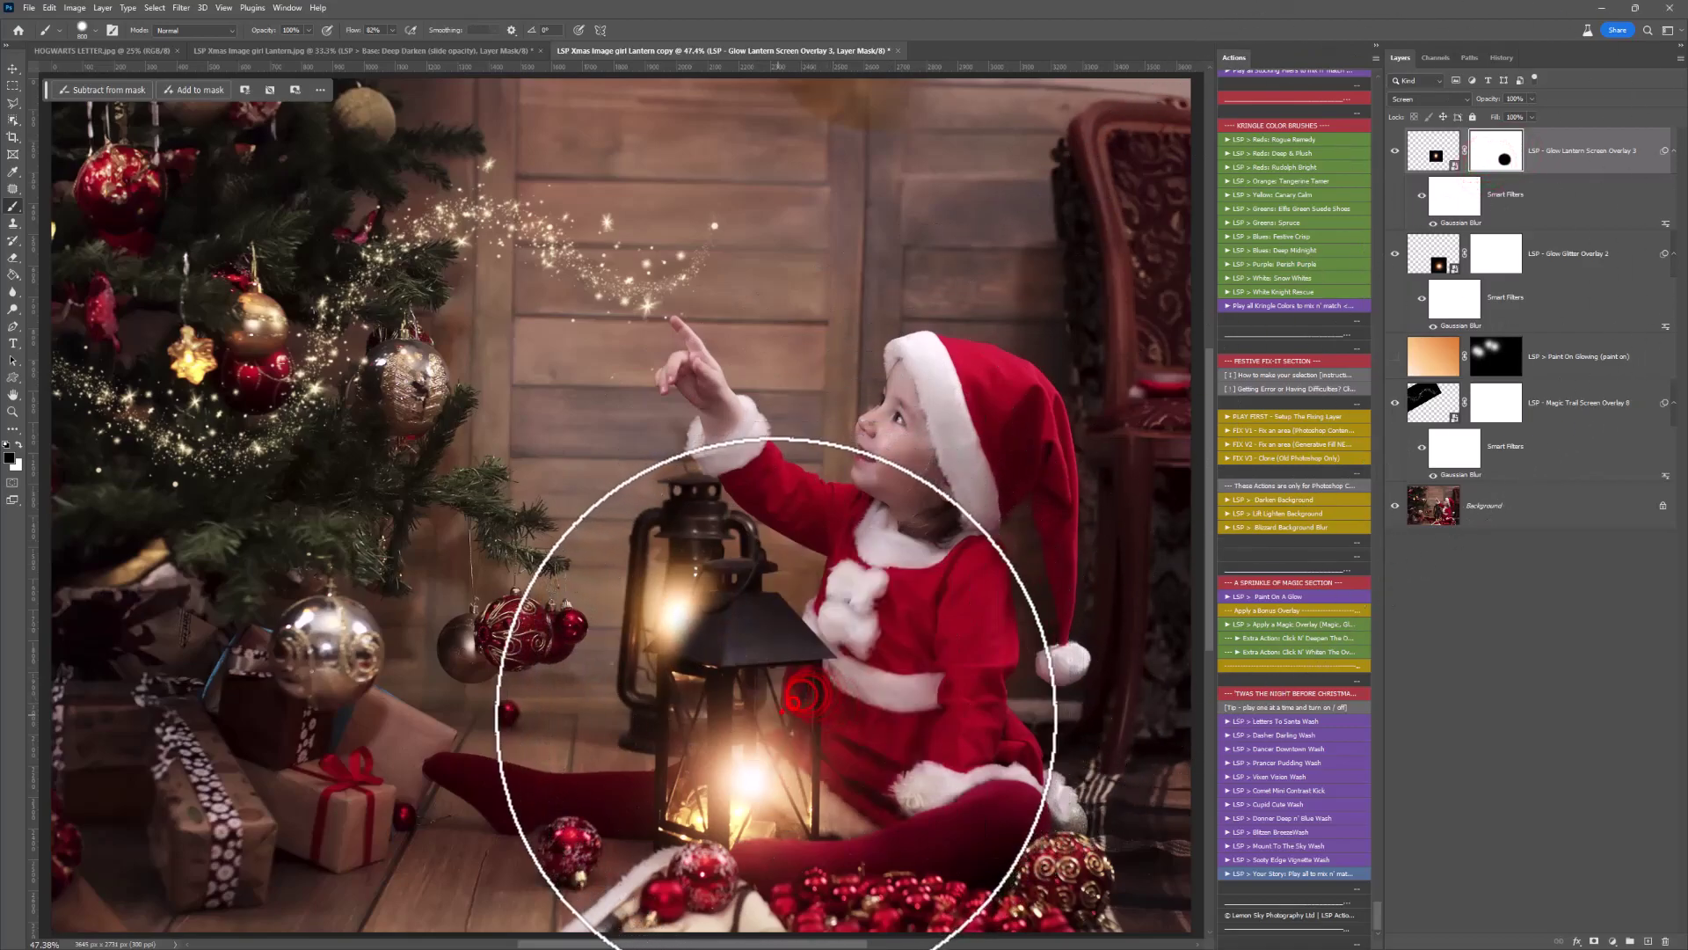
left_click_drag(796, 717, 740, 738)
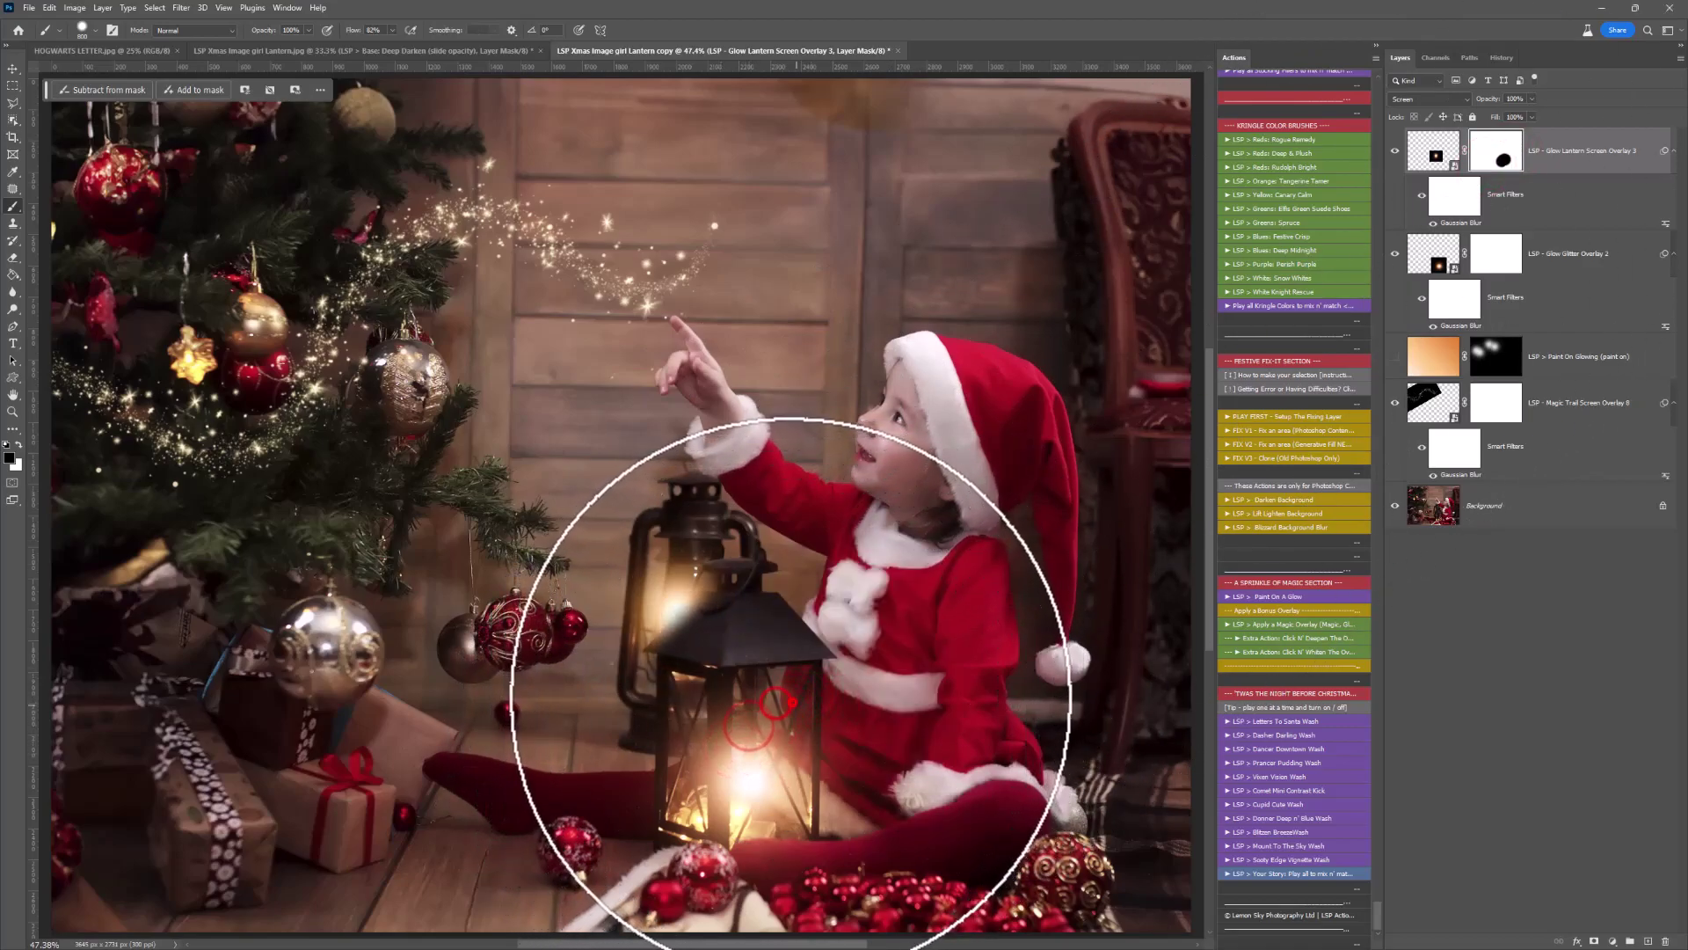
left_click_drag(789, 686, 757, 731)
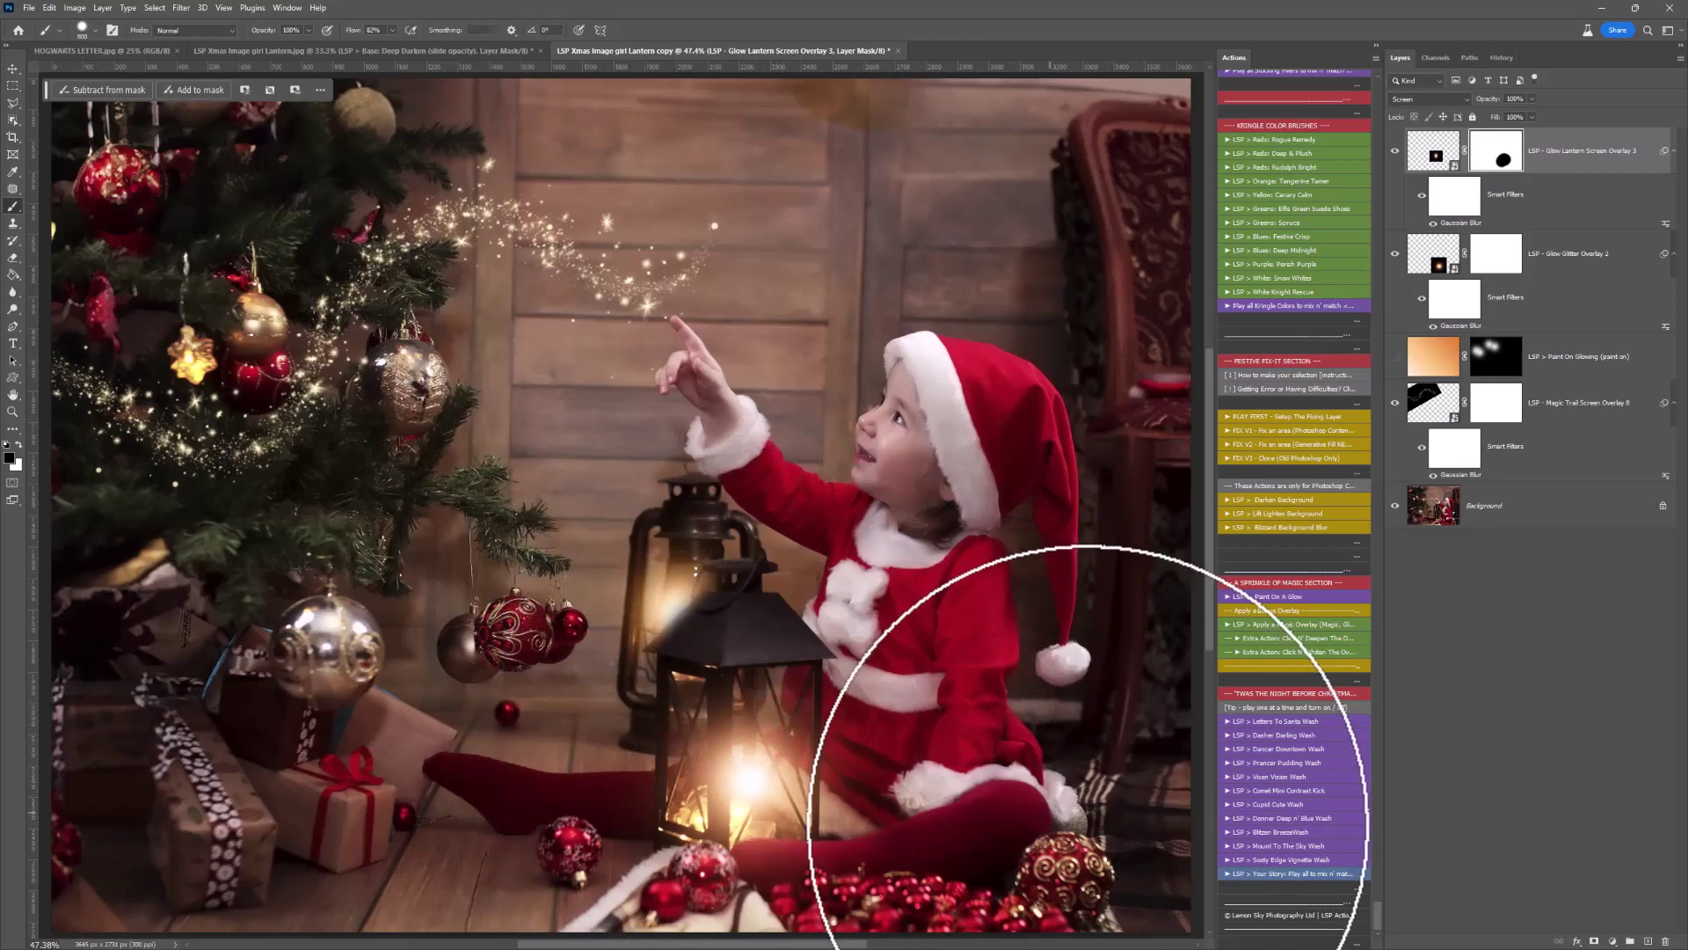
Reduce the brush to 28 px and switch editing back to the glow layer.
right_click(1088, 374)
left_click(1164, 400)
double_click(1545, 151)
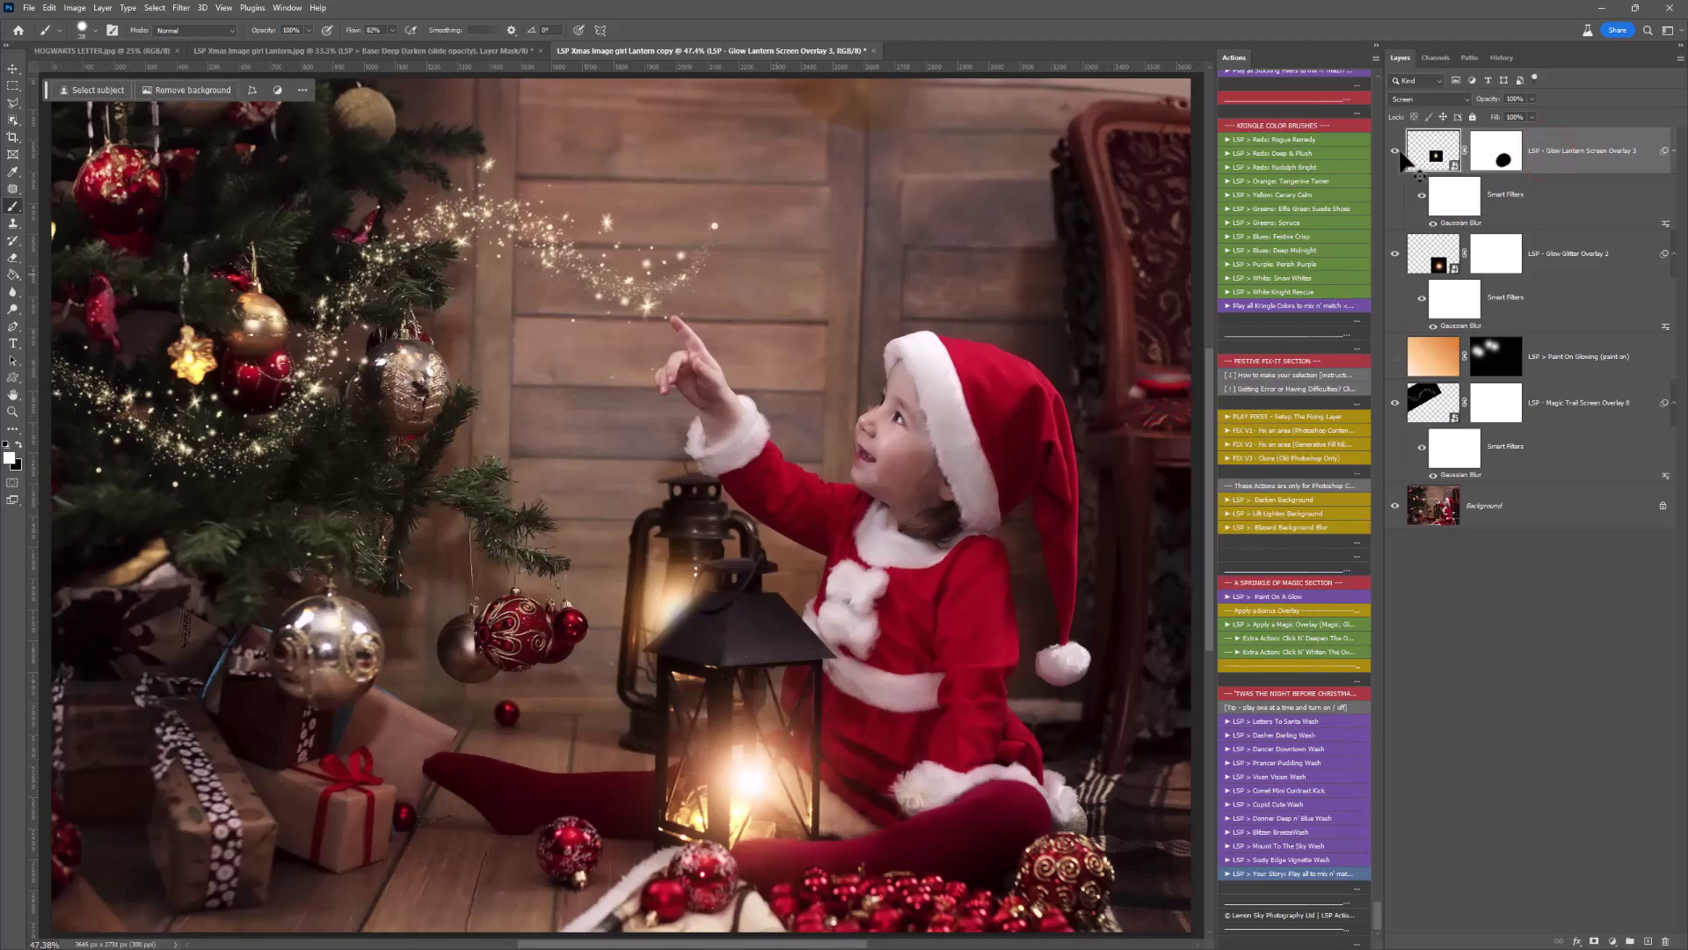
Hide the overlays to compare, zoom out to the whole photo, then show trail, glitter and lantern glow.
left_click_drag(1396, 154, 1394, 403)
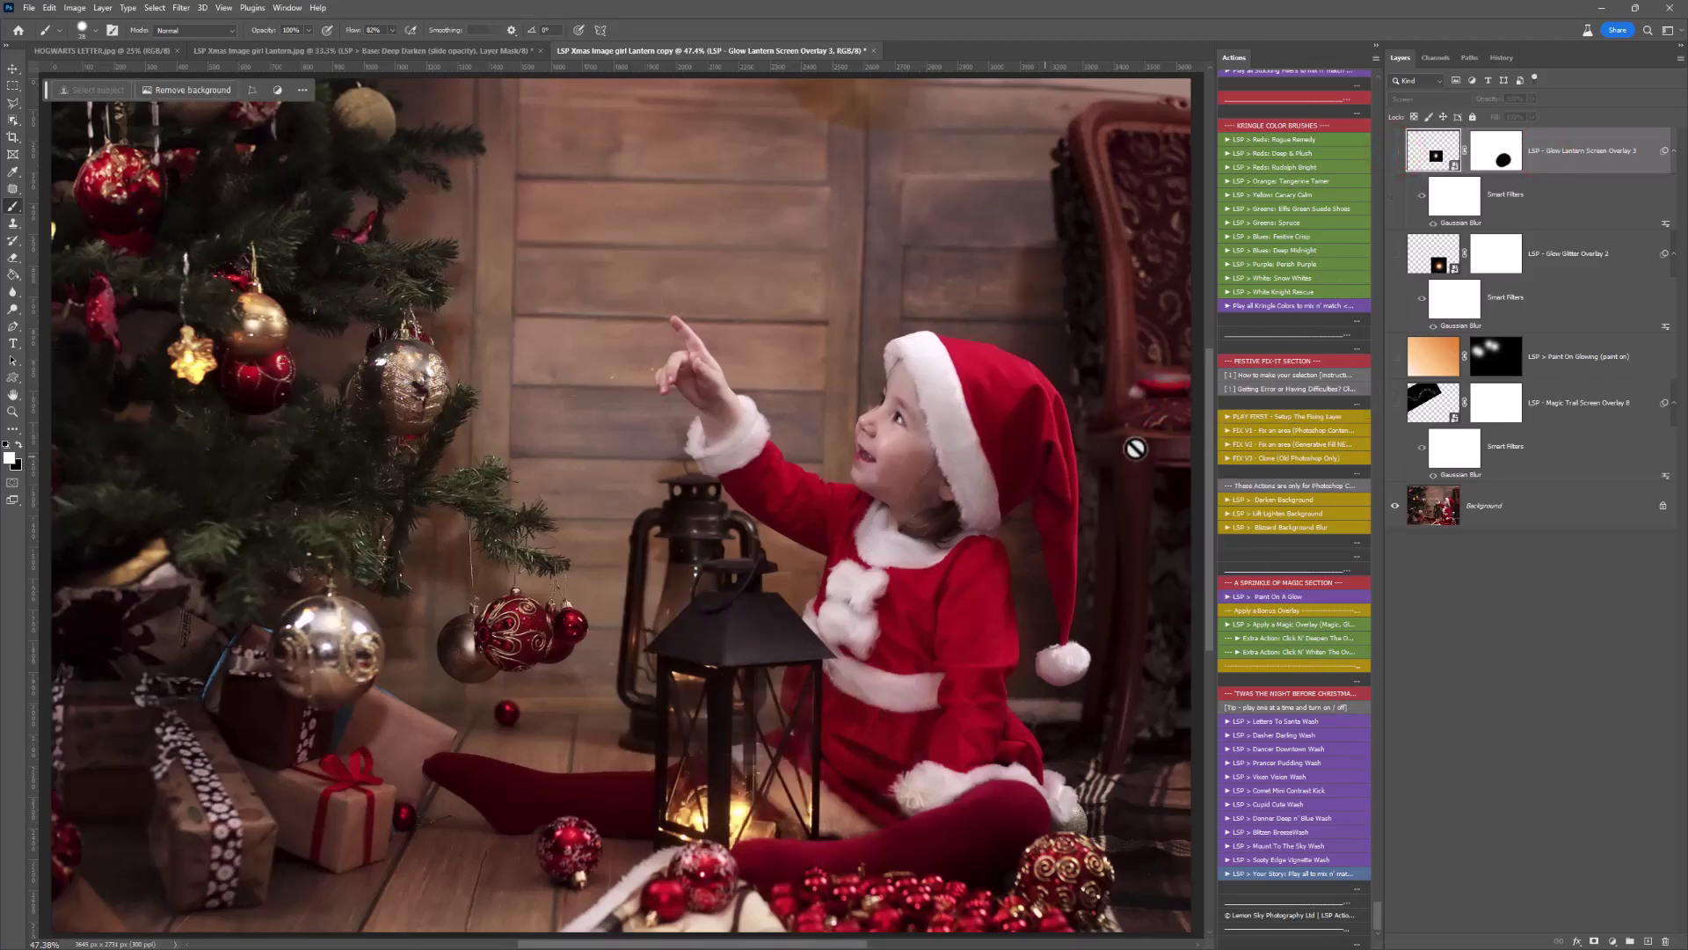
key("z")
left_click(1020, 465, "alt")
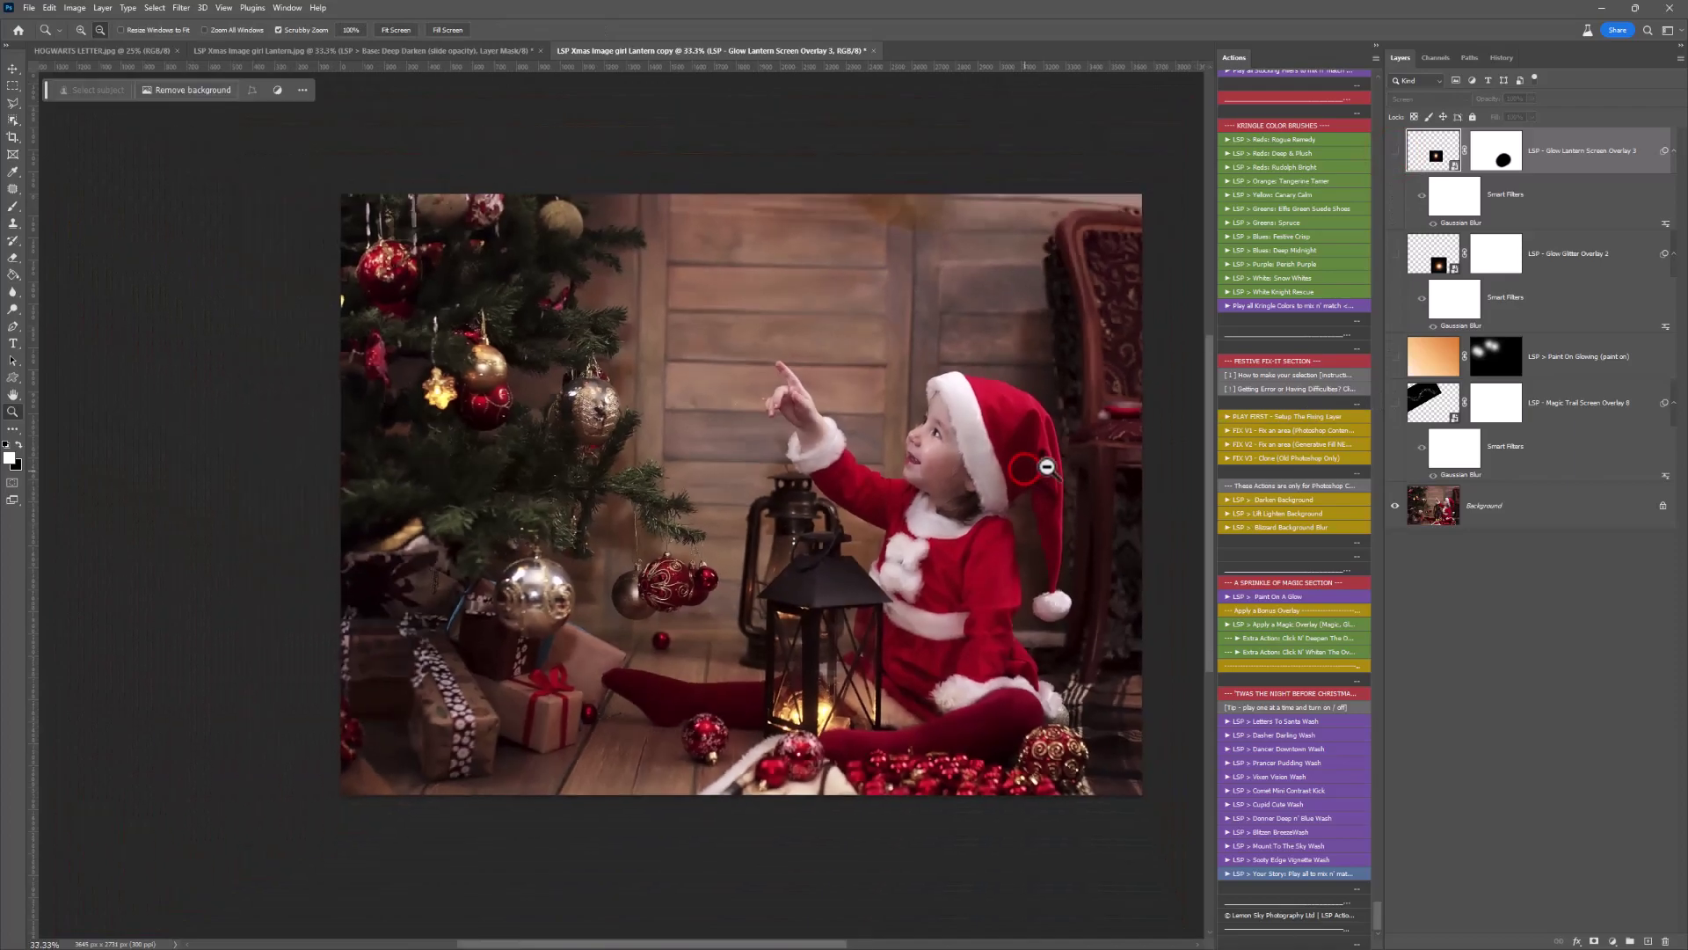
left_click(1395, 403)
left_click_drag(1394, 150, 1394, 254)
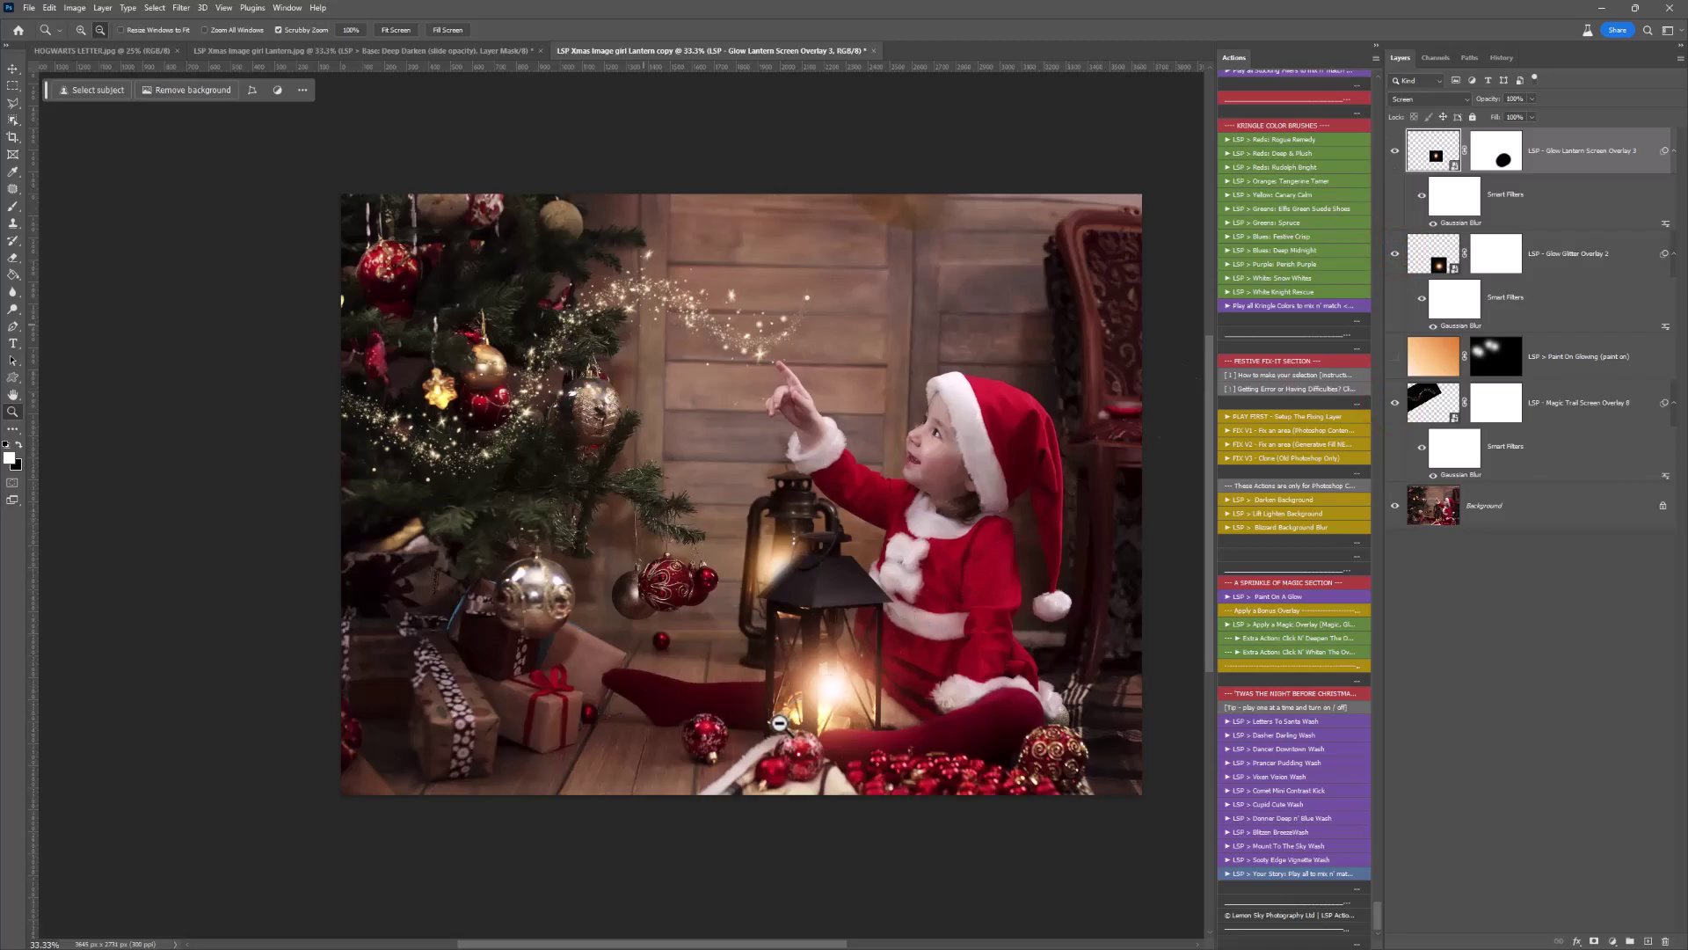
Play Deep Eye Darken, set the darken layer to 100% opacity, and scroll to Sooty Edge Wash.
scroll(1300, 445, "up", 15)
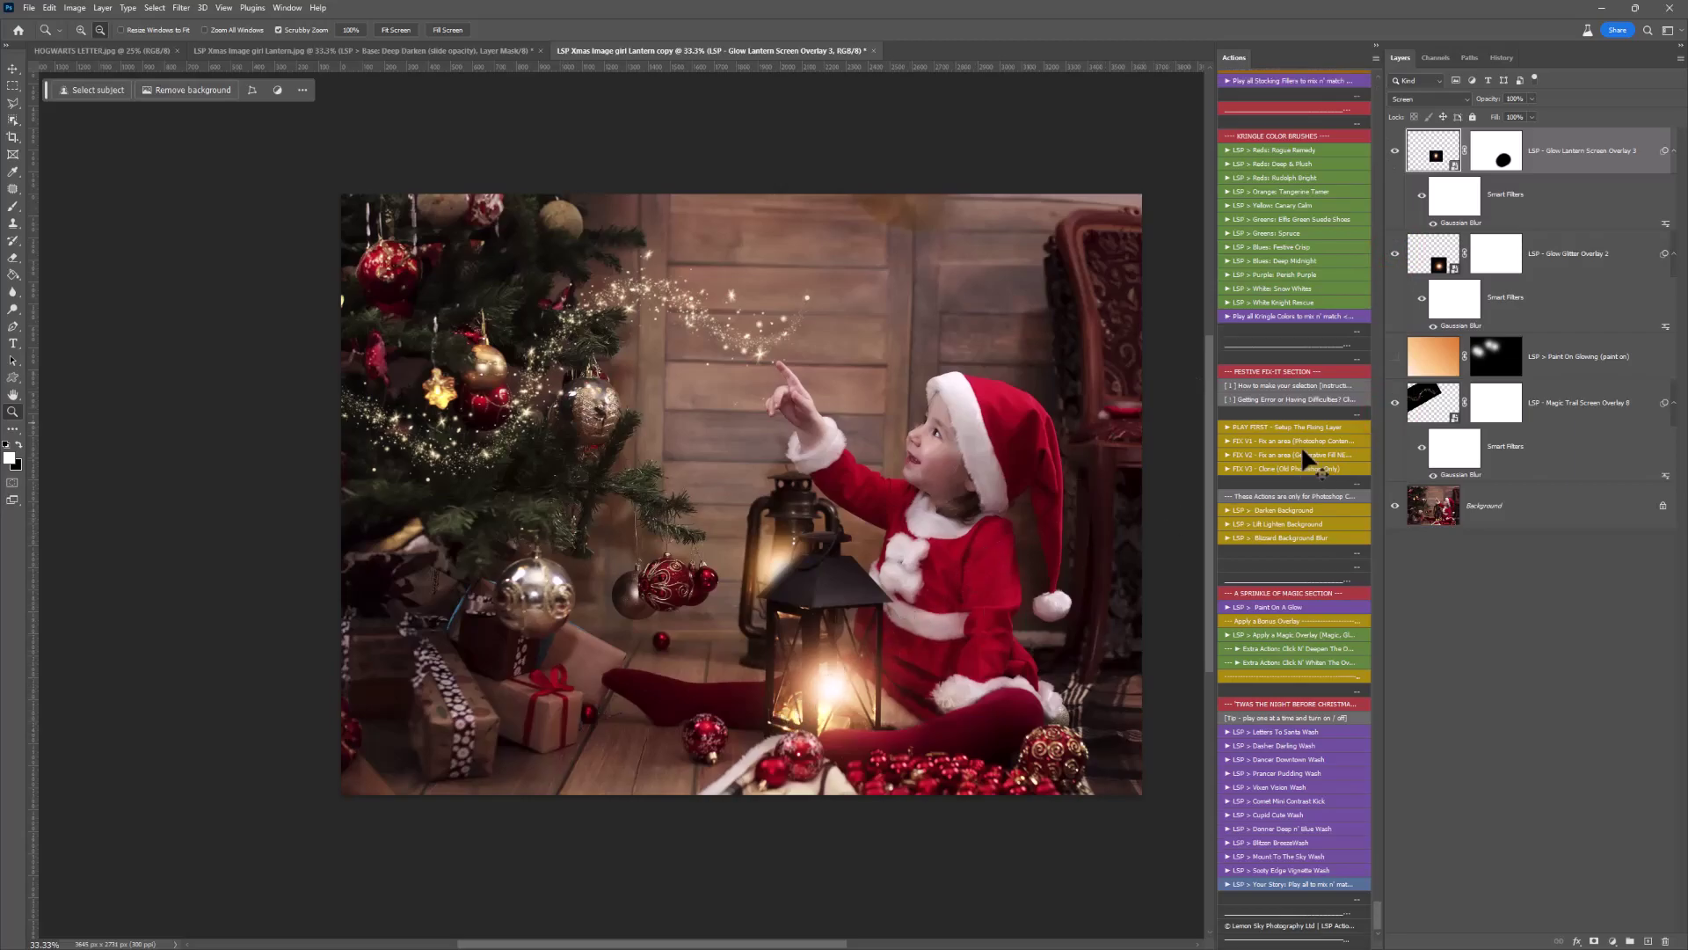
scroll(1301, 445, "up", 8)
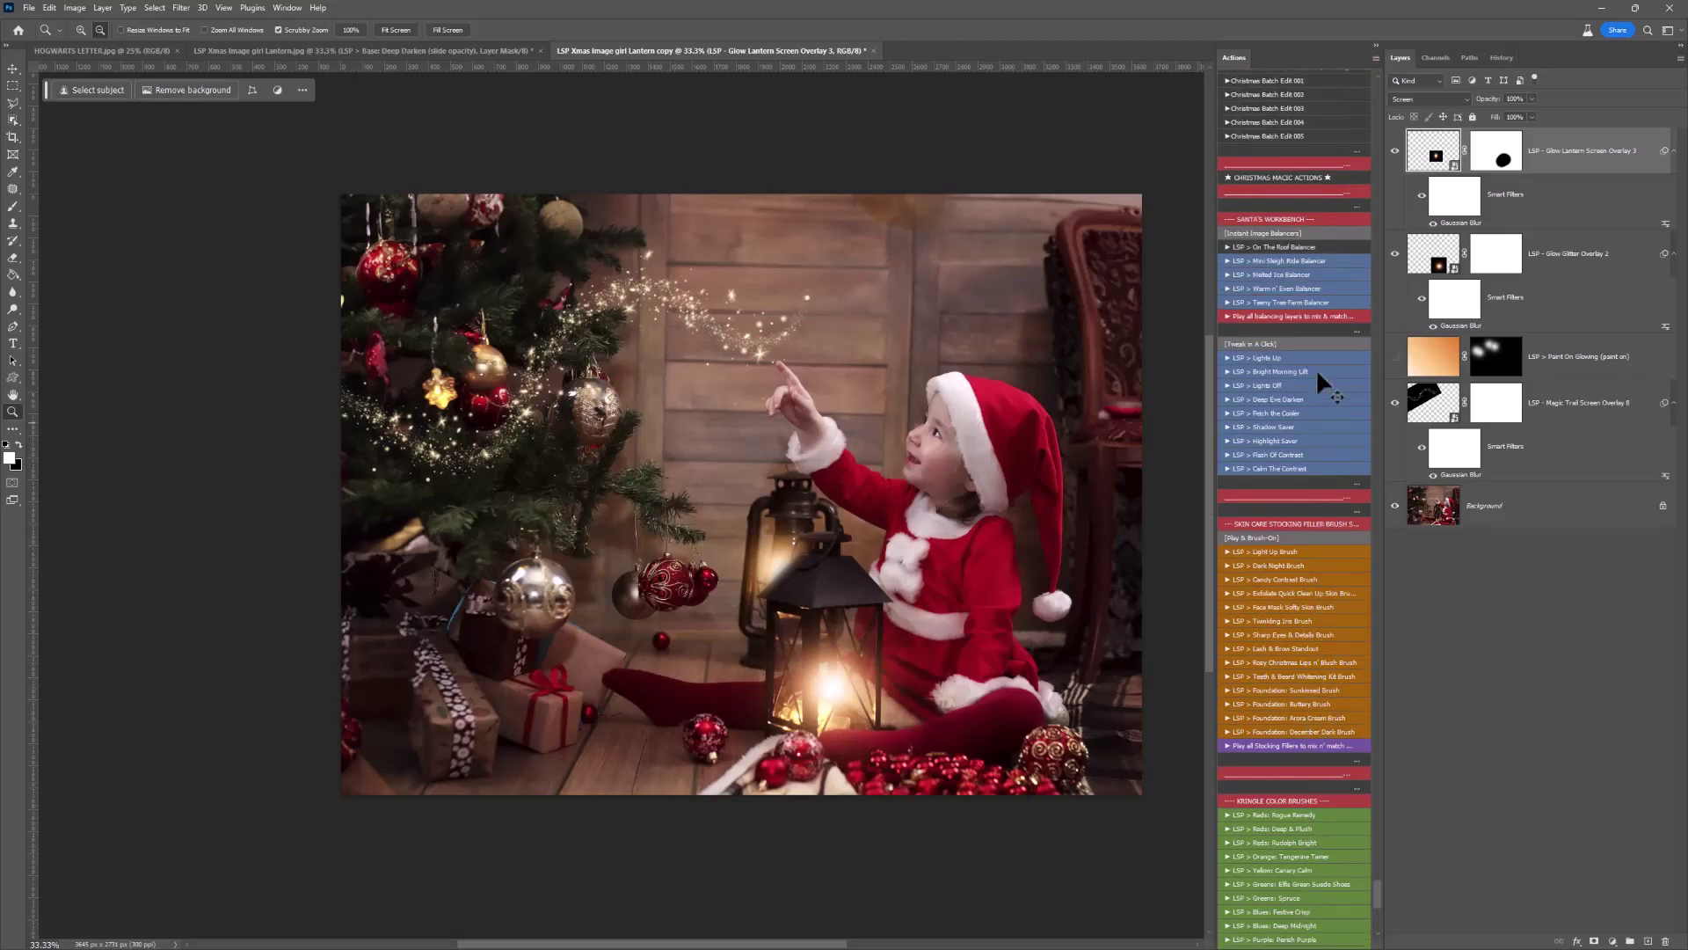
scroll(1316, 367, "down", 1)
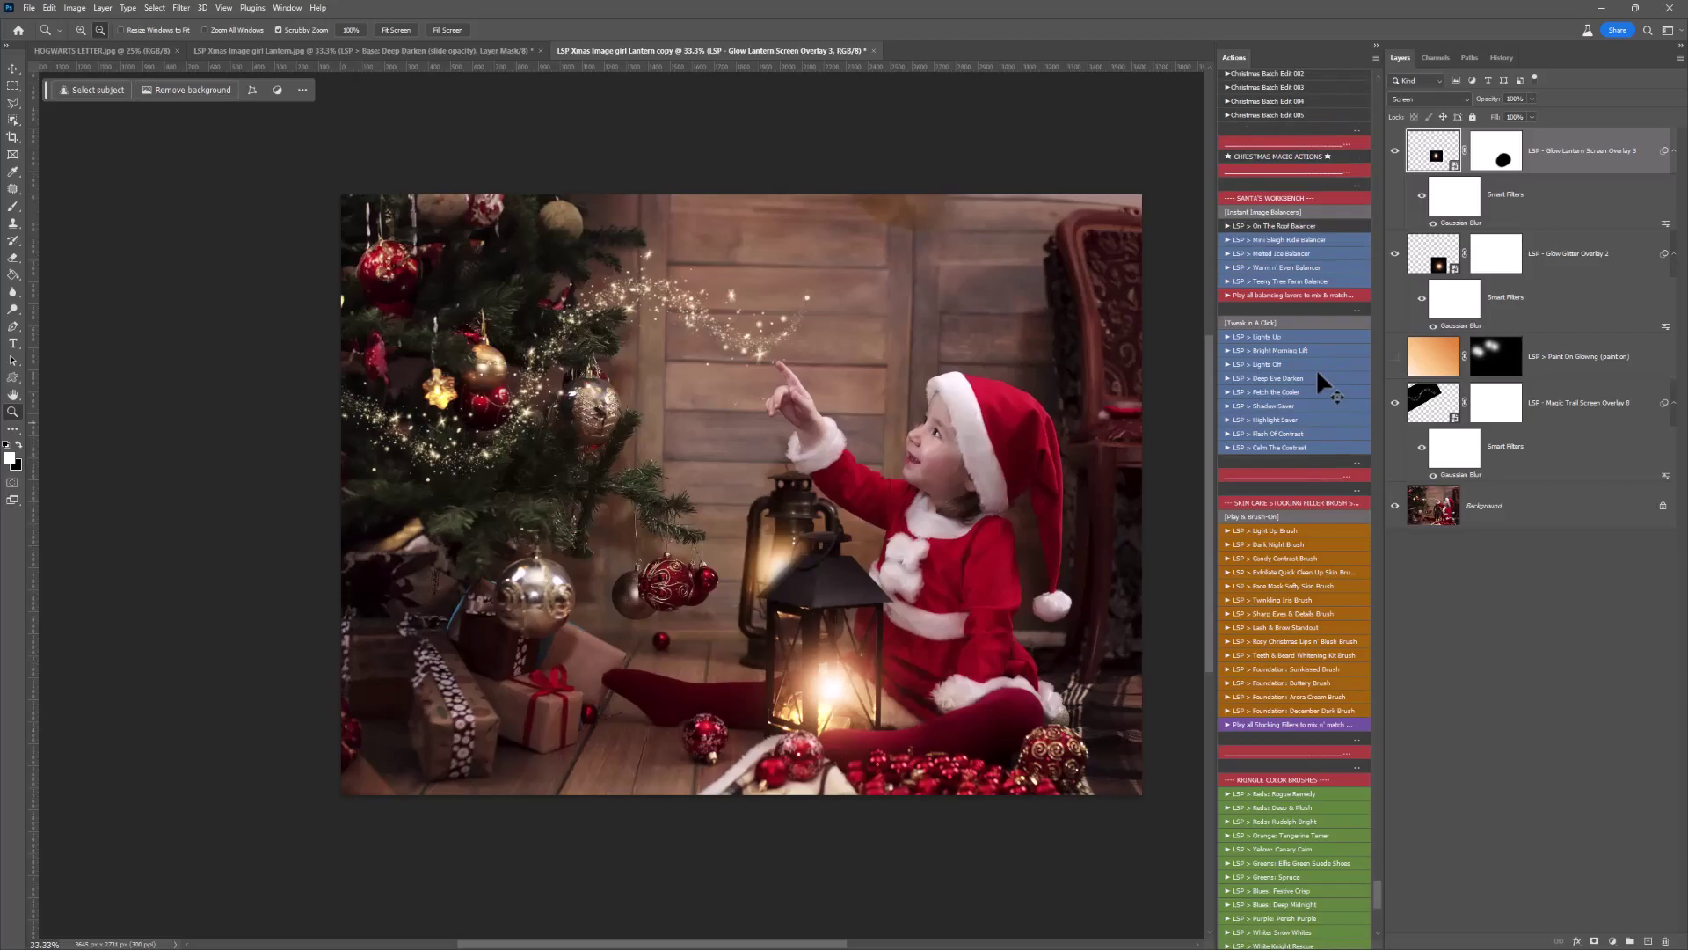
left_click(1268, 377)
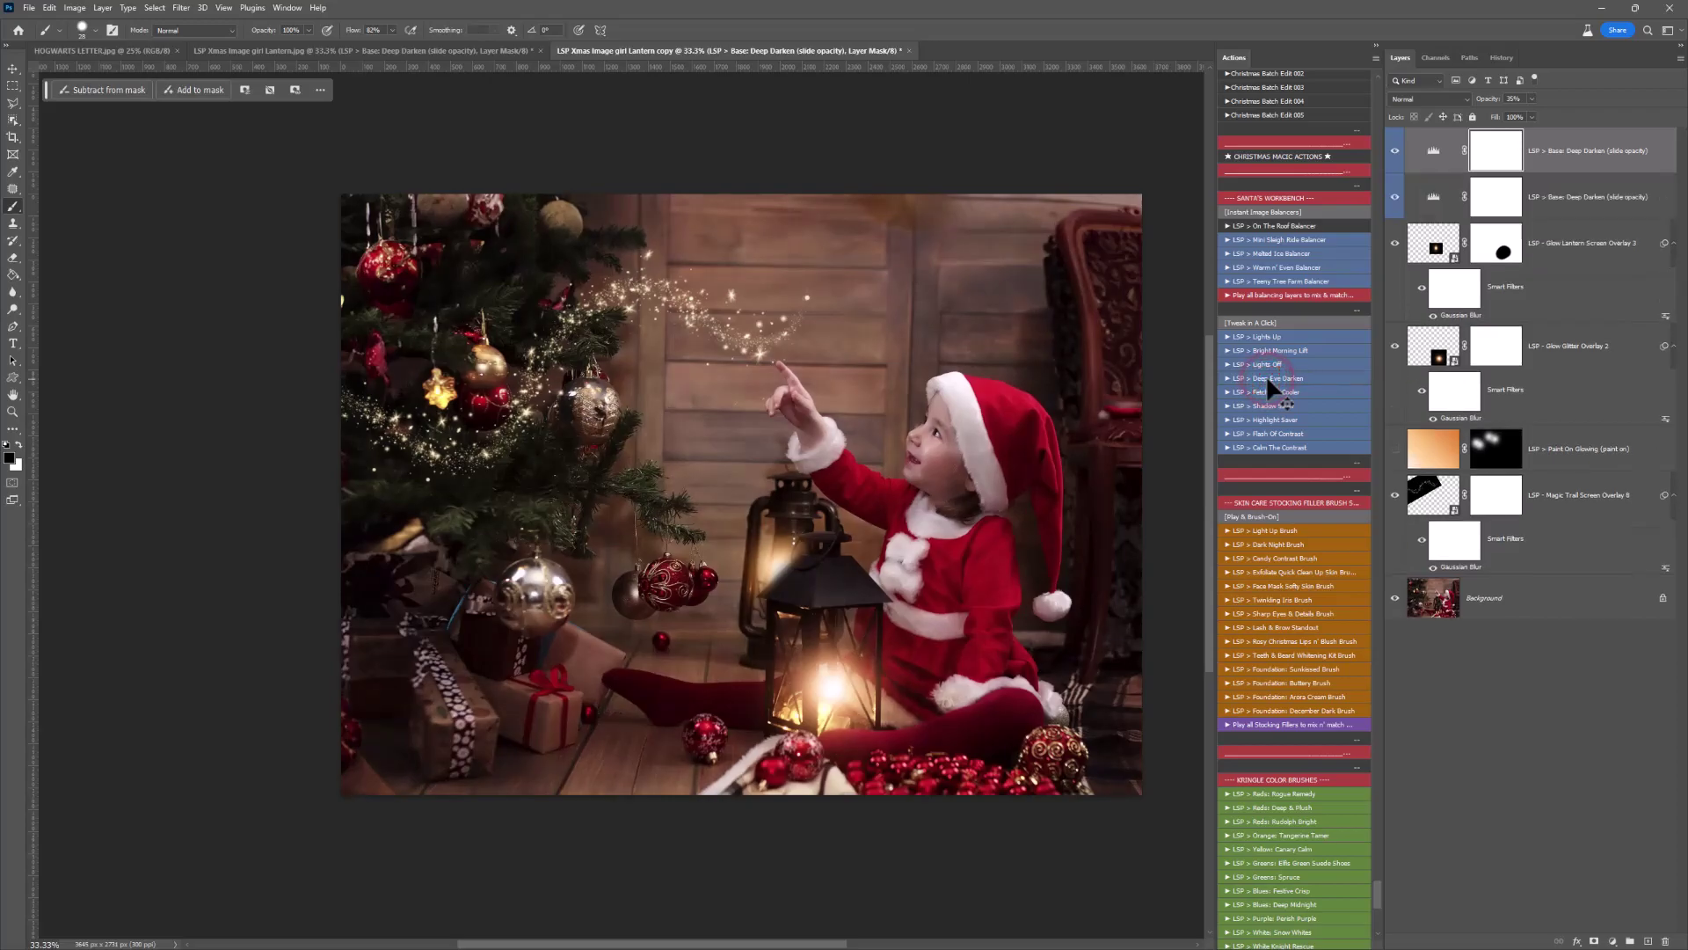
left_click(1531, 99)
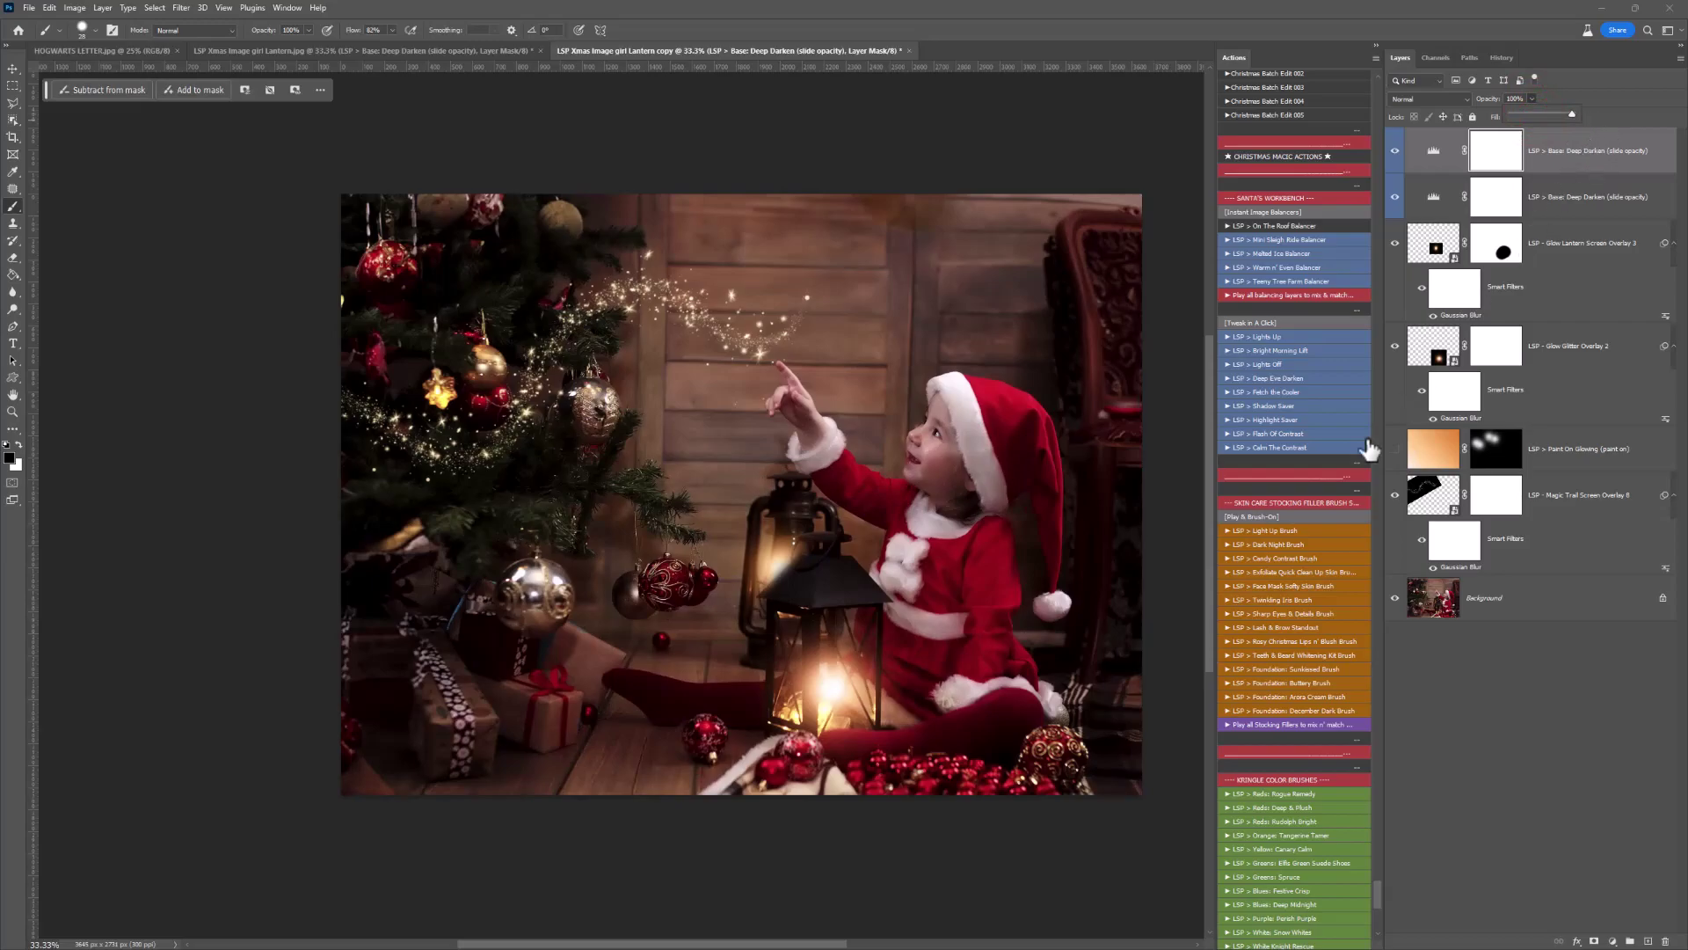
scroll(1284, 552, "down", 8)
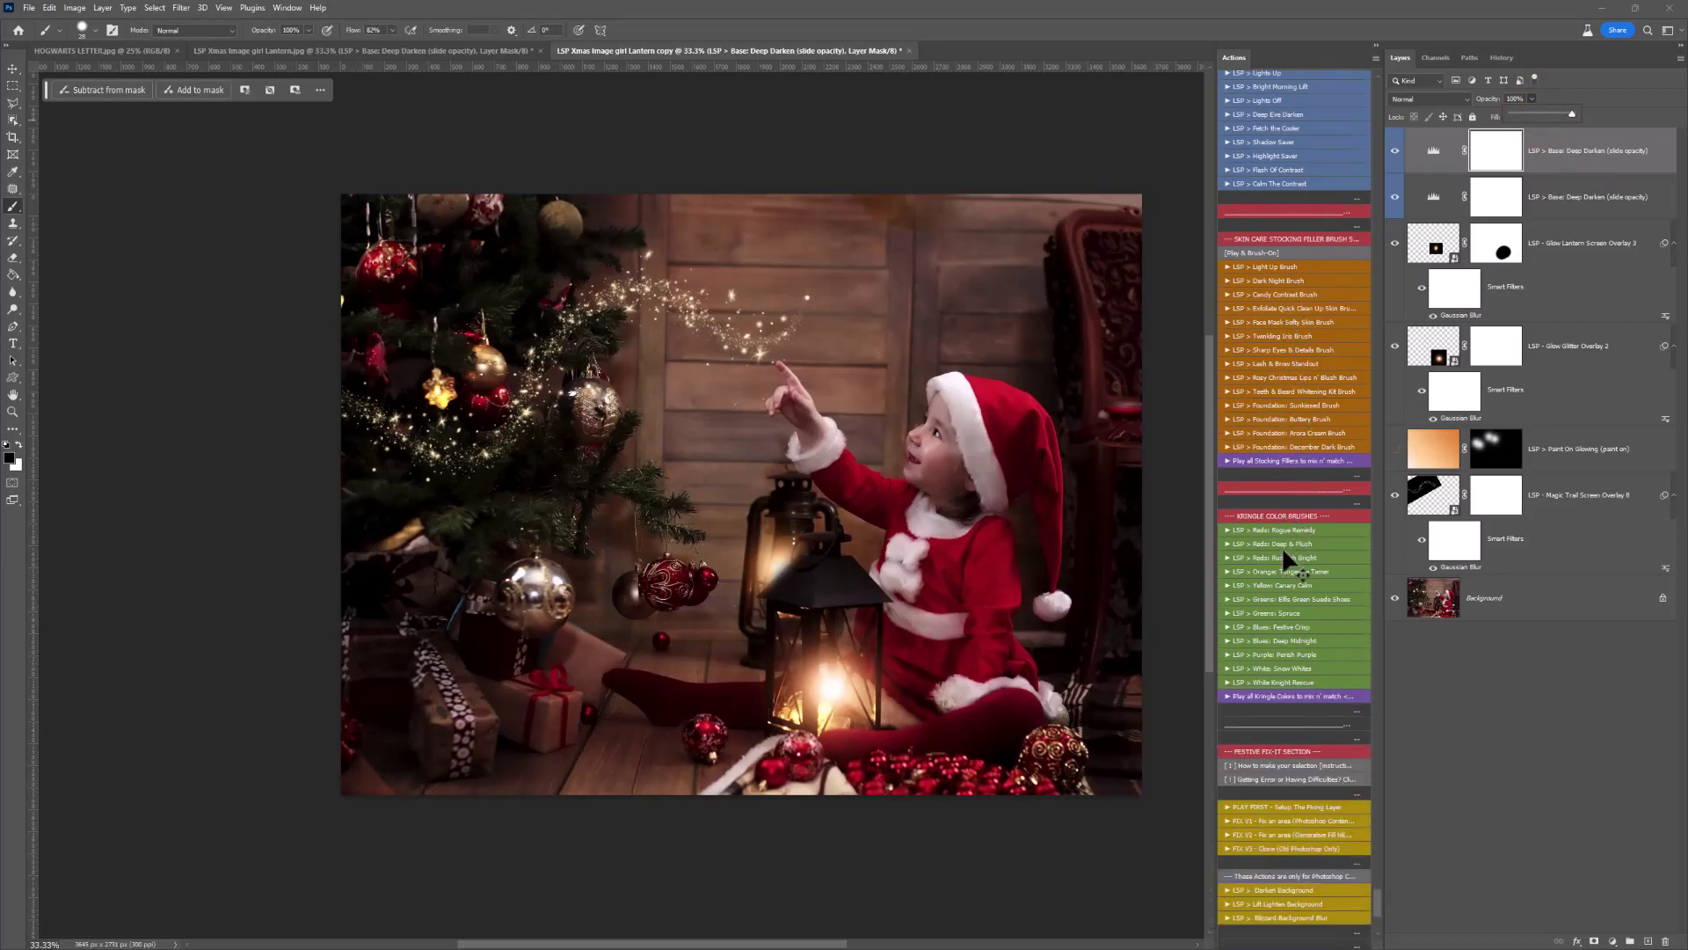
scroll(1282, 554, "down", 7)
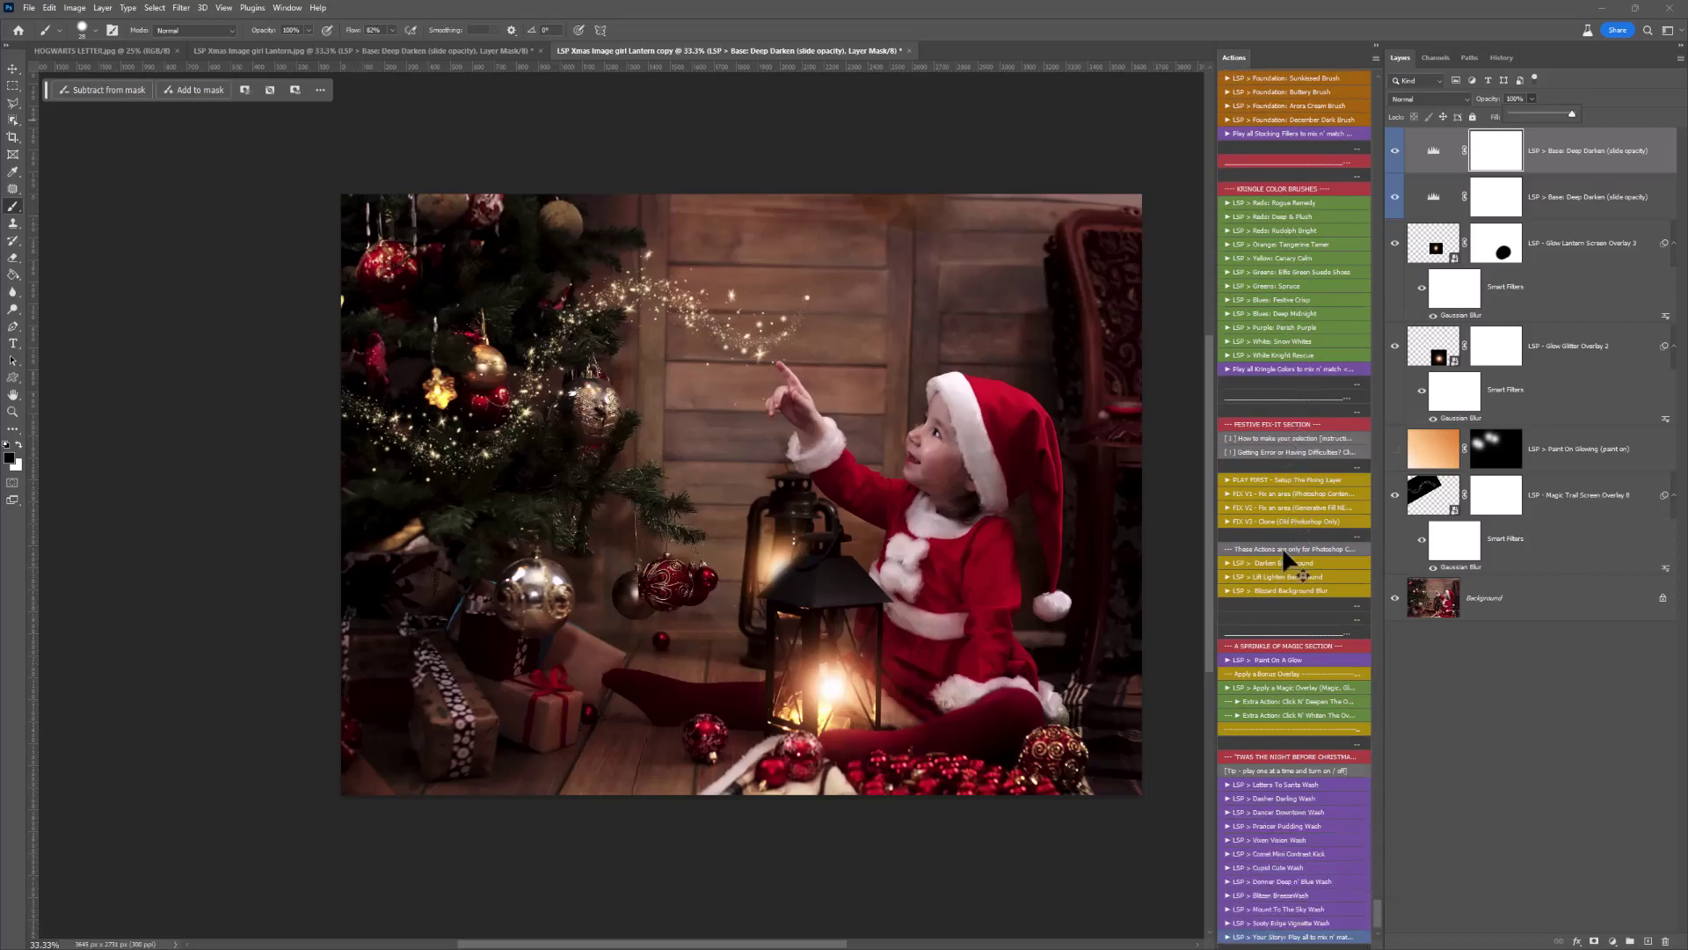
scroll(1282, 554, "down", 1)
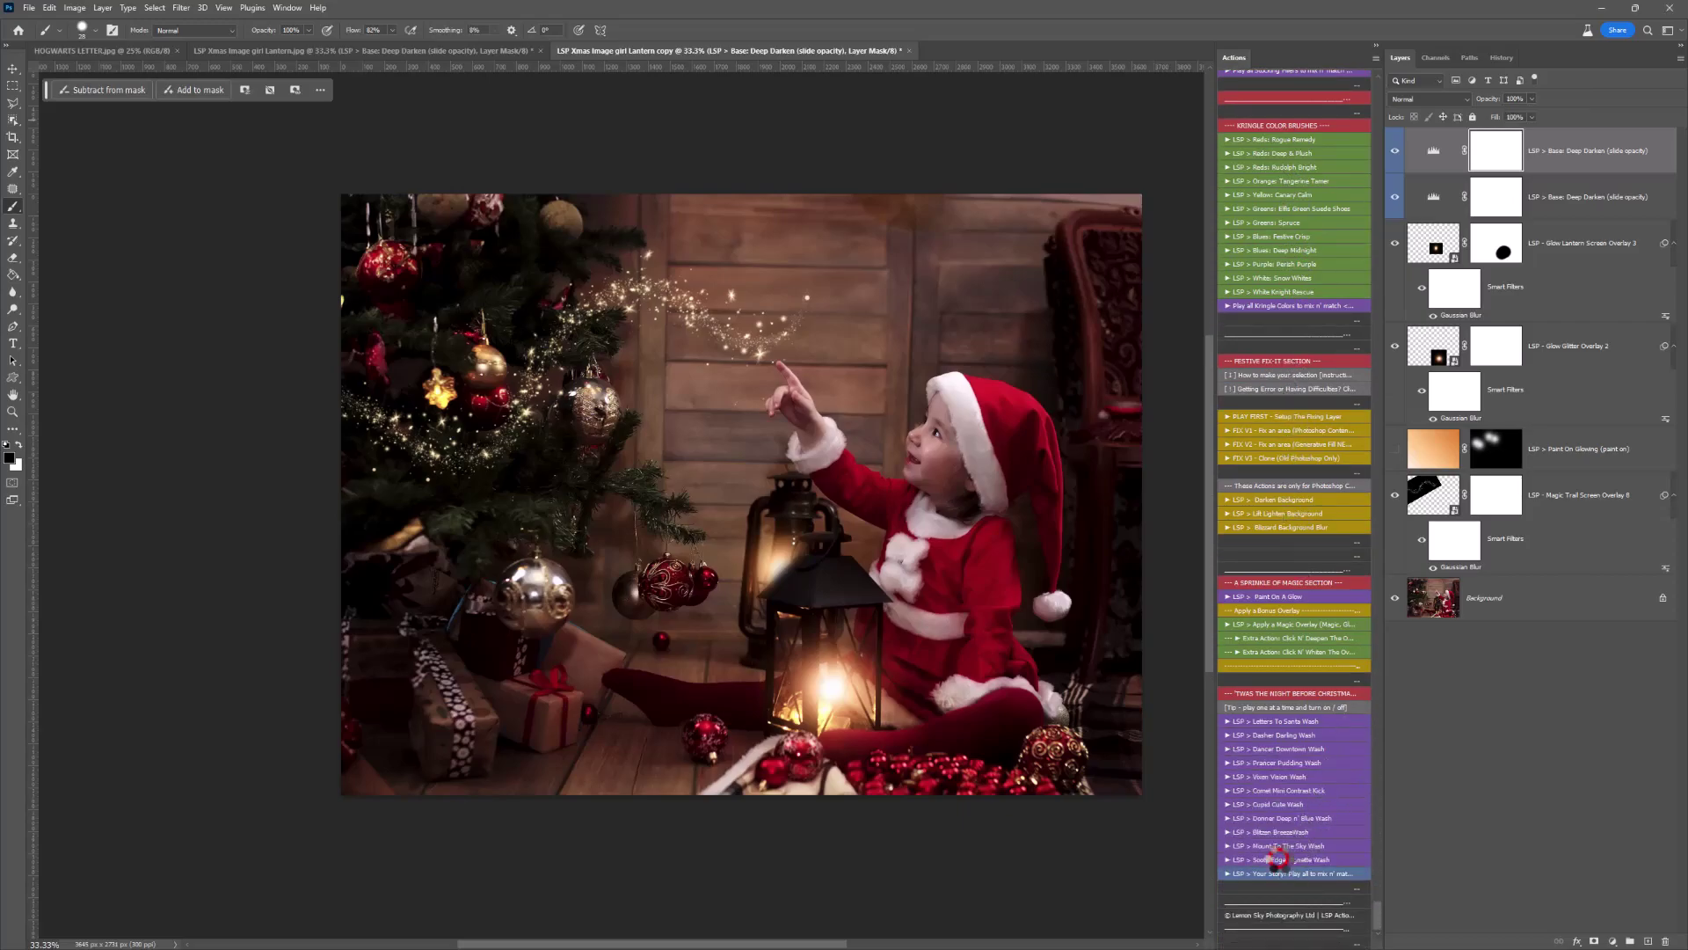
Paint black on the Sooty Edge Wash mask with a larger brush to clear the photo's centre.
left_click(1506, 151)
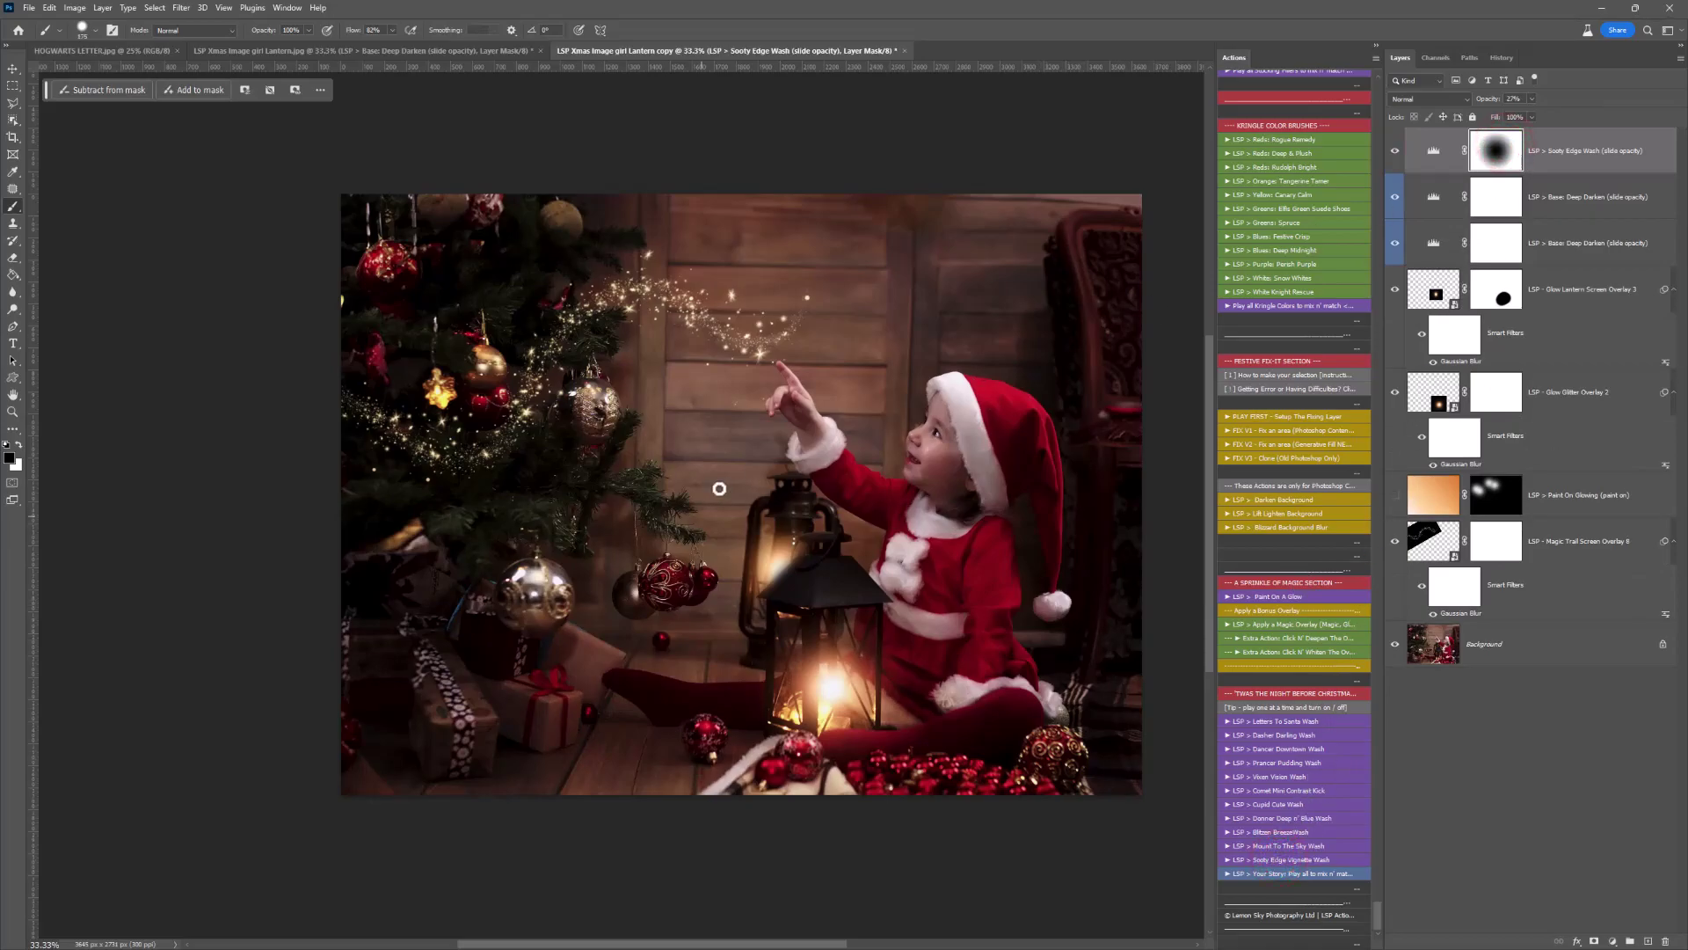
key("bracketright")
key("bracketright")
key("bracketright")
key("bracketright")
key("bracketright")
key("bracketright")
key("bracketright")
left_click(720, 488)
left_click(778, 469)
left_click(800, 488)
left_click(774, 503)
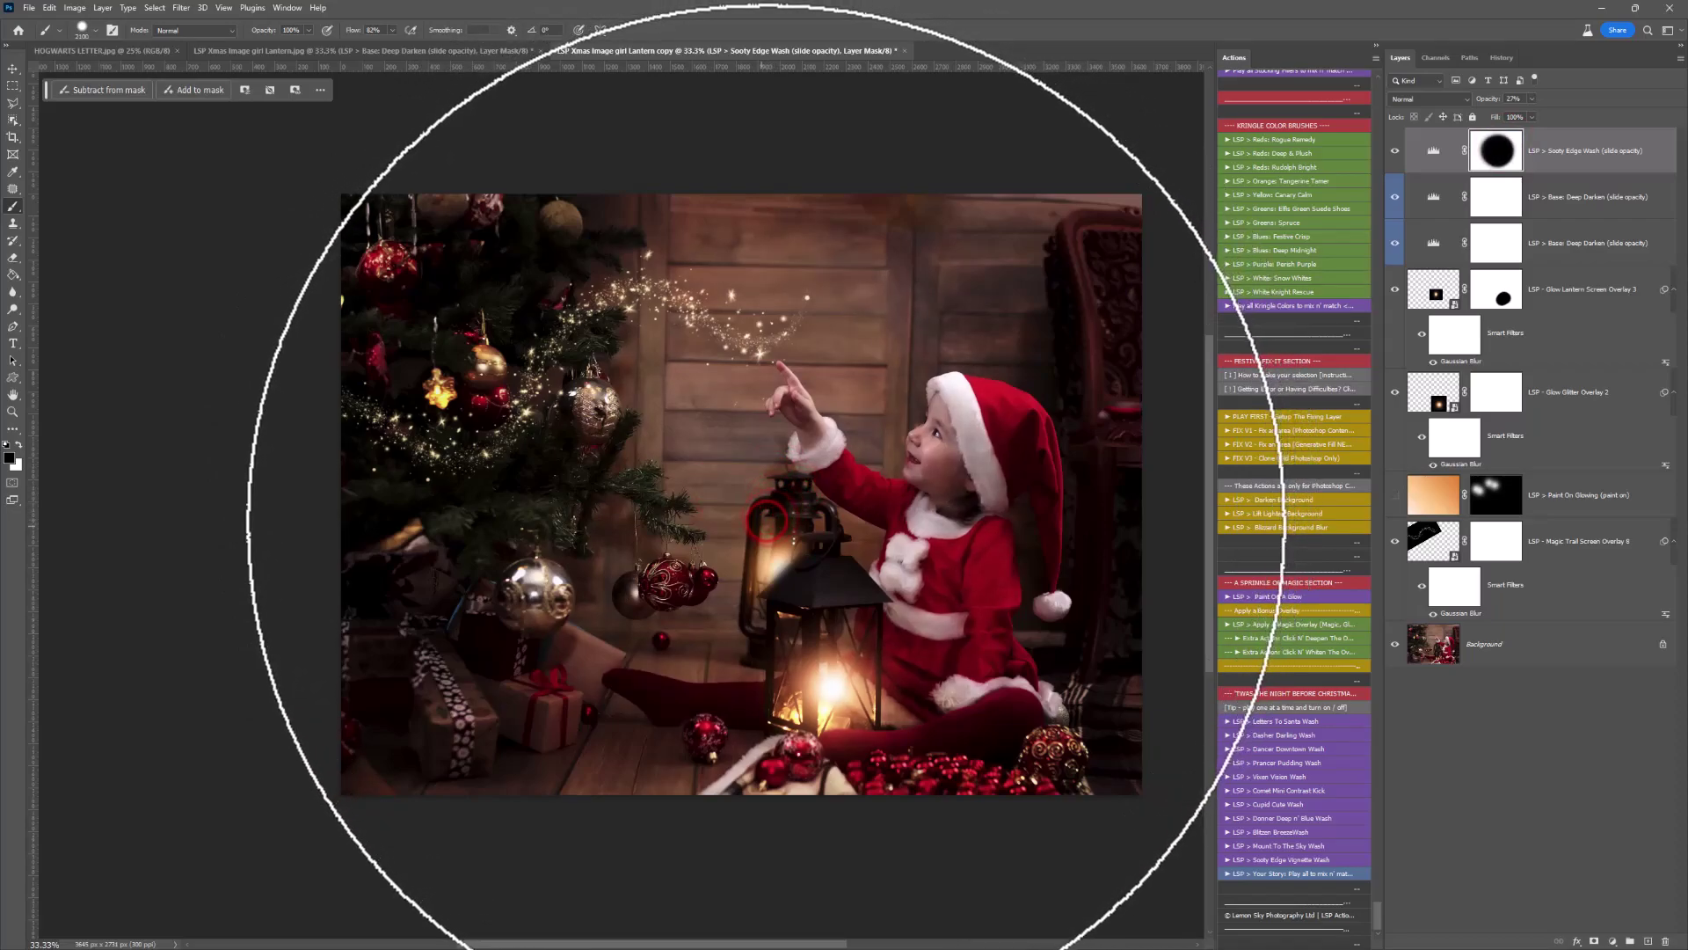
Paint white on the upper-left edges, then black again to keep the girl bright.
key("x")
left_click(765, 202)
left_click(671, 294)
left_click(556, 332)
left_click(570, 429)
key("x")
left_click(777, 446)
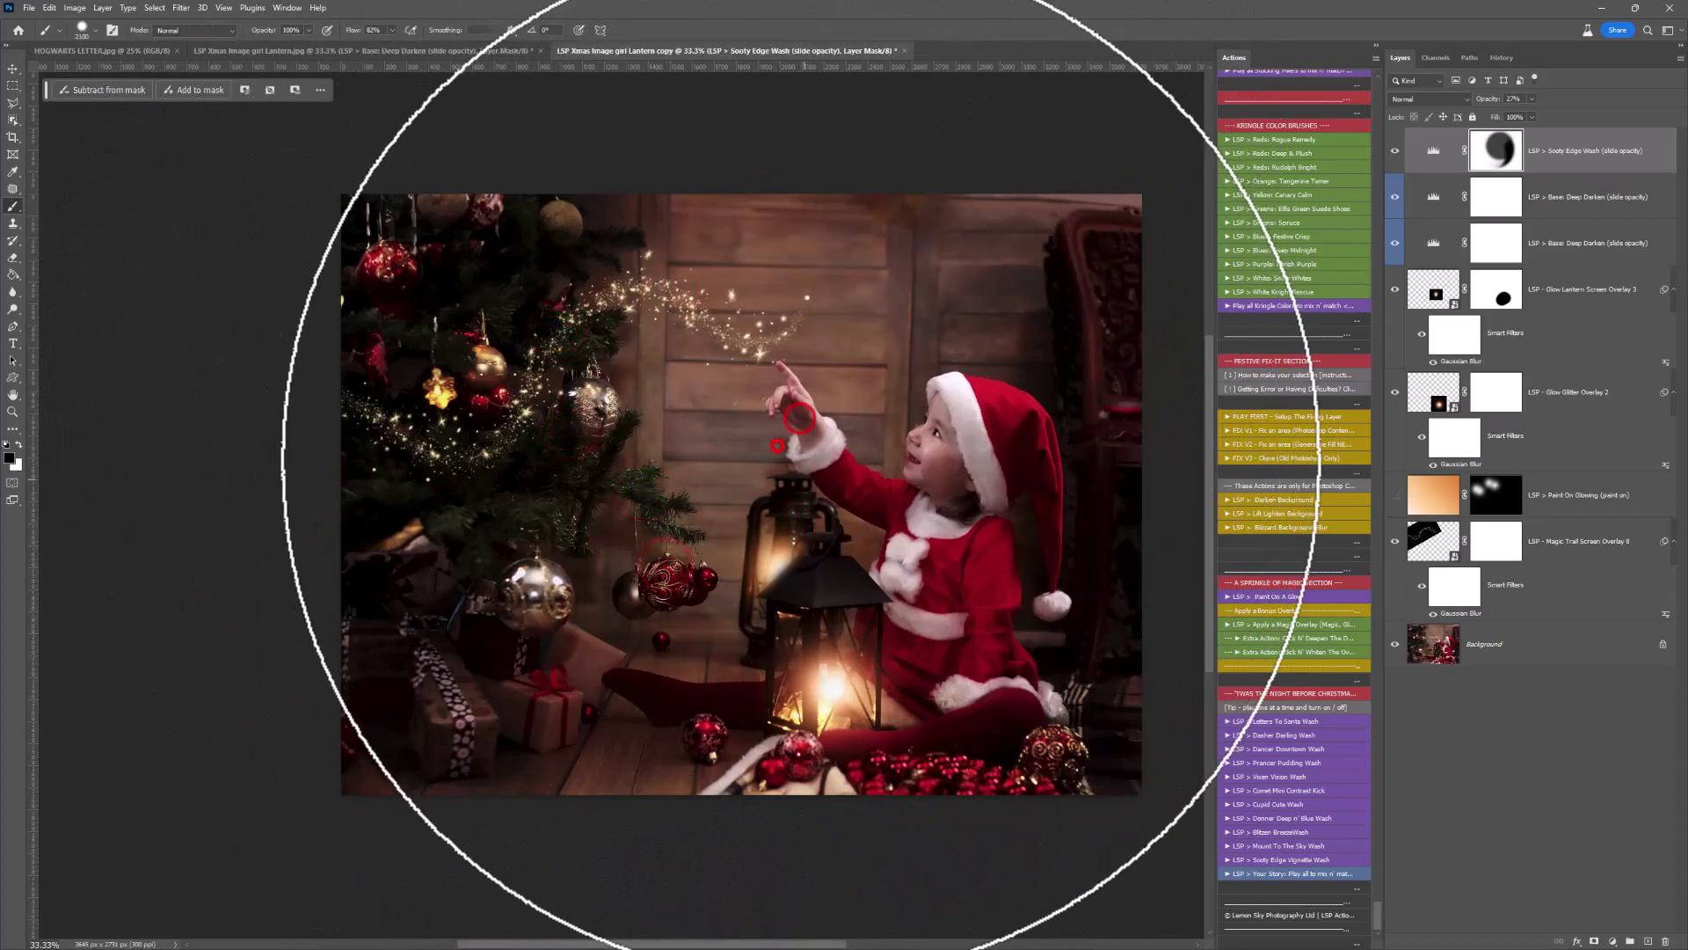
left_click(834, 482)
Copy the vignette mask onto the Deep Darken layer and soften the brush hardness.
left_click_drag(1496, 151, 1497, 197)
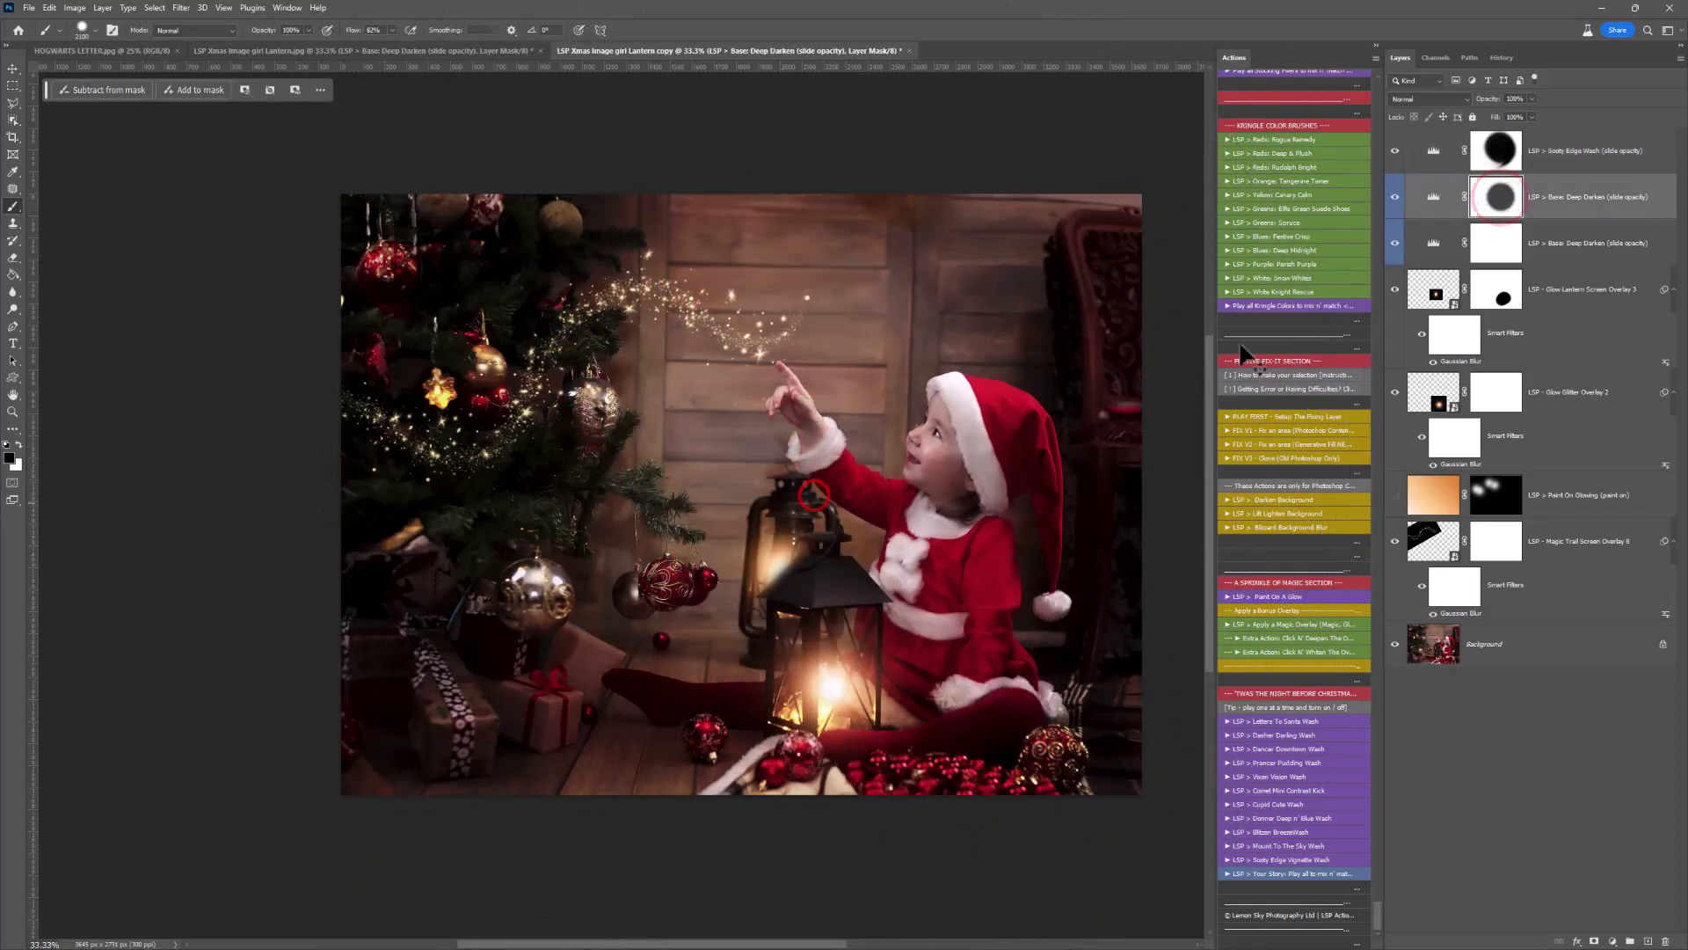
left_click(1477, 258)
right_click(777, 396)
left_click(862, 459)
left_click(1506, 194)
left_click(1505, 160)
Paint white on the Sooty Edge Wash mask to darken the girl's surroundings.
key("x")
left_click(957, 393)
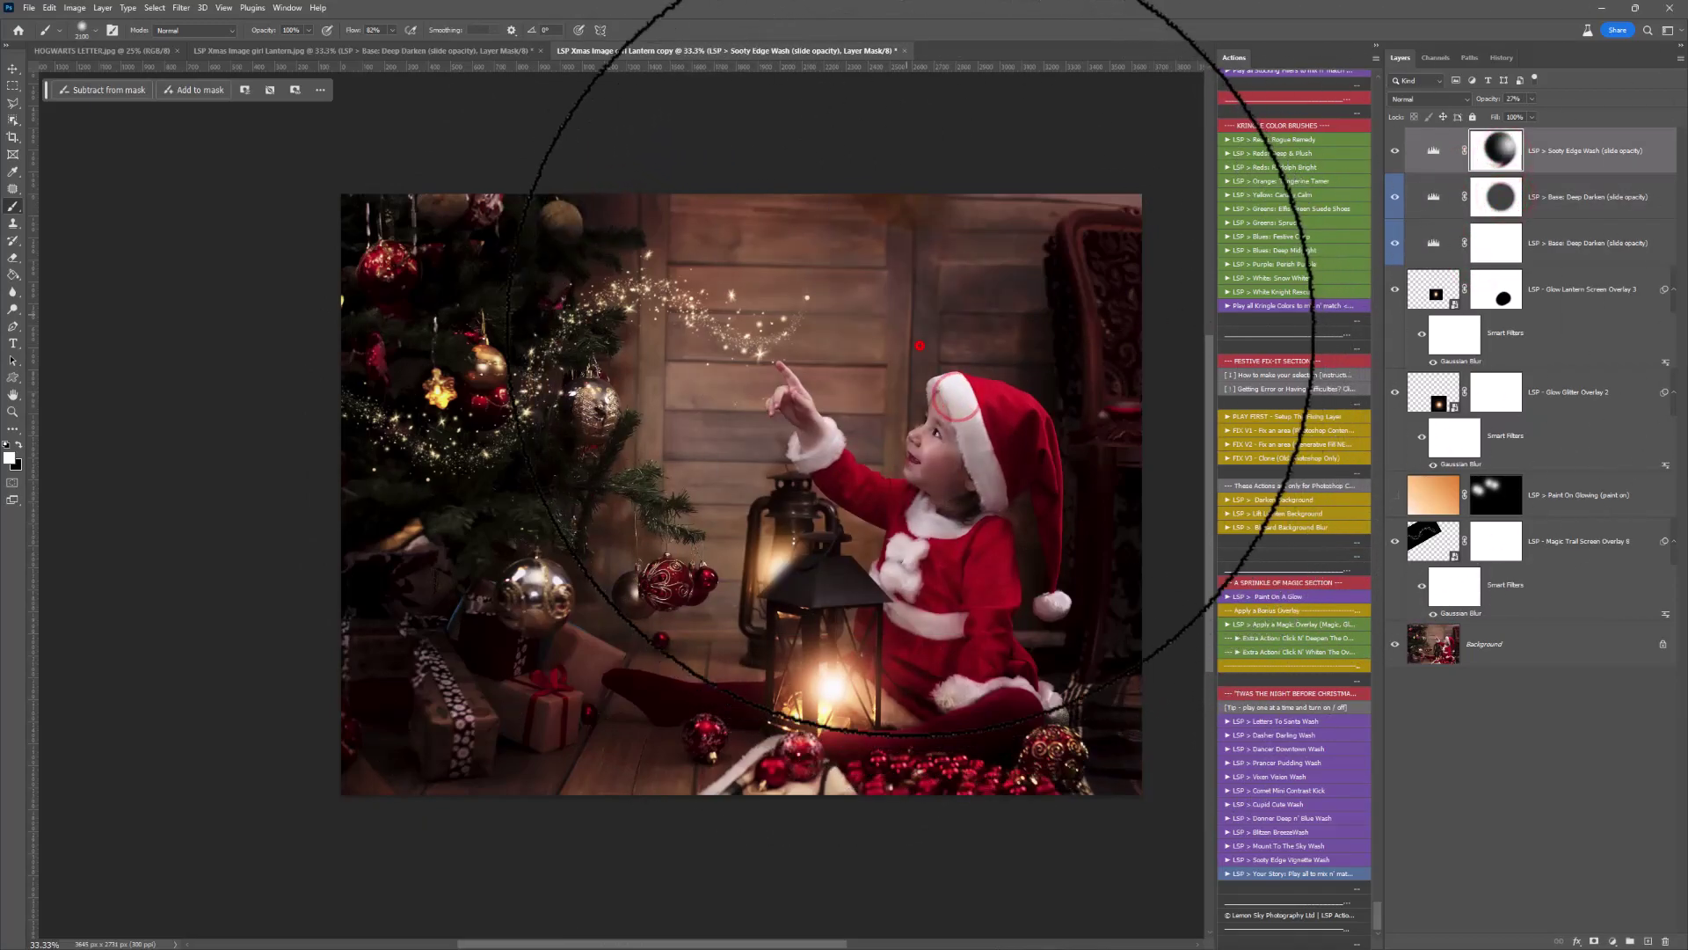
left_click(920, 346)
left_click(883, 296)
left_click(1003, 605)
Darken the bottom and upper-left edges of the photo, then shrink the brush to 500.
left_click(795, 730)
left_click(569, 619)
left_click(691, 234)
left_click(723, 265)
left_click(644, 307)
left_click(636, 318)
left_click(551, 392)
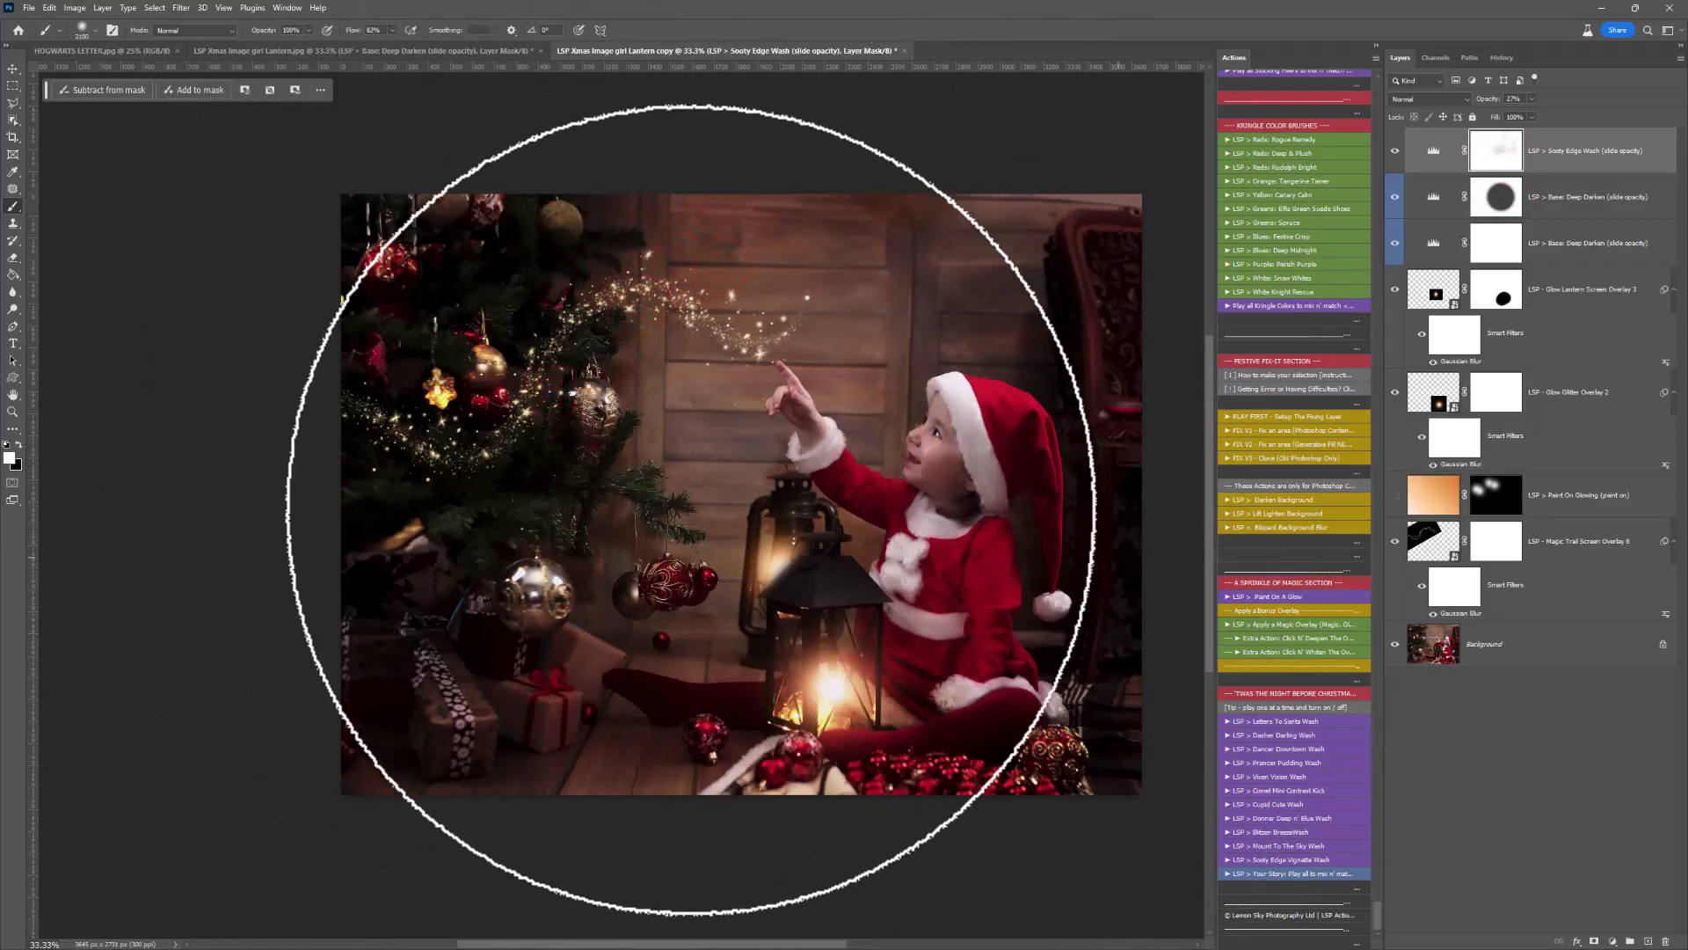
key("bracketleft")
key("bracketleft")
key("bracketleft")
key("bracketleft")
key("bracketleft")
key("bracketleft")
key("bracketleft")
key("bracketleft")
key("bracketleft")
key("bracketleft")
key("bracketleft")
key("bracketleft")
key("bracketleft")
key("bracketleft")
key("bracketleft")
key("bracketleft")
key("bracketleft")
key("bracketleft")
key("bracketleft")
key("bracketleft")
key("bracketleft")
key("bracketleft")
key("bracketleft")
key("bracketleft")
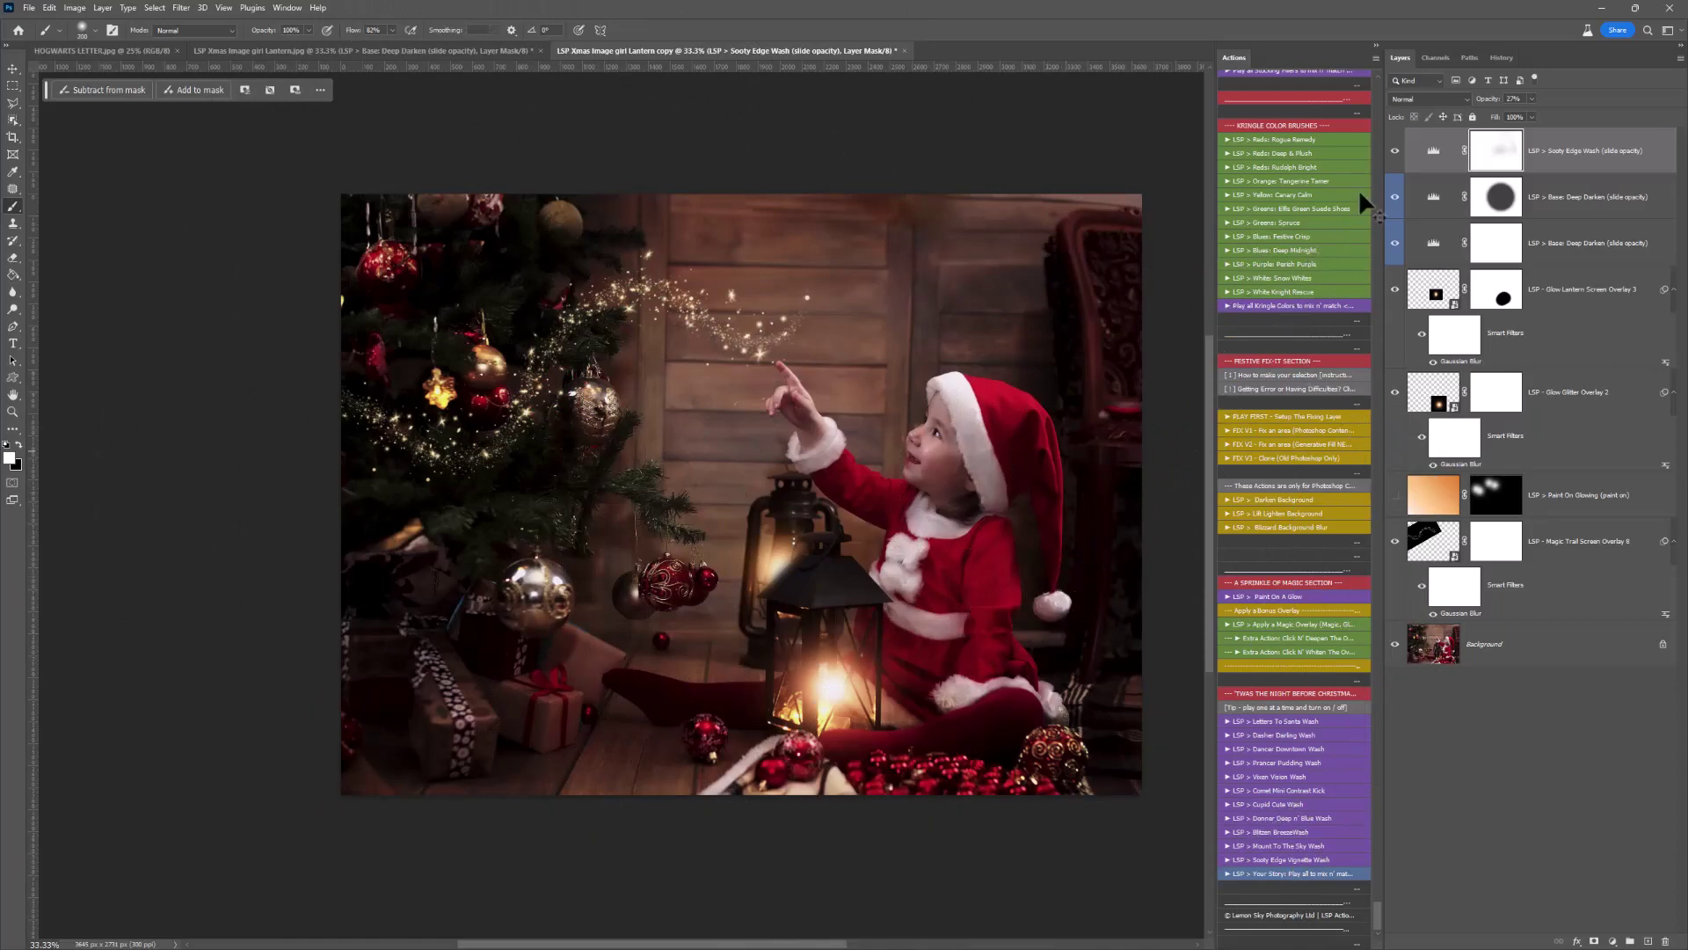
Compare with effects hidden, delete the Paint On Glowing layer, and show the effects again.
left_click_drag(1395, 158, 1396, 541)
left_click_drag(1552, 495, 1665, 940)
left_click_drag(1396, 497, 1398, 145)
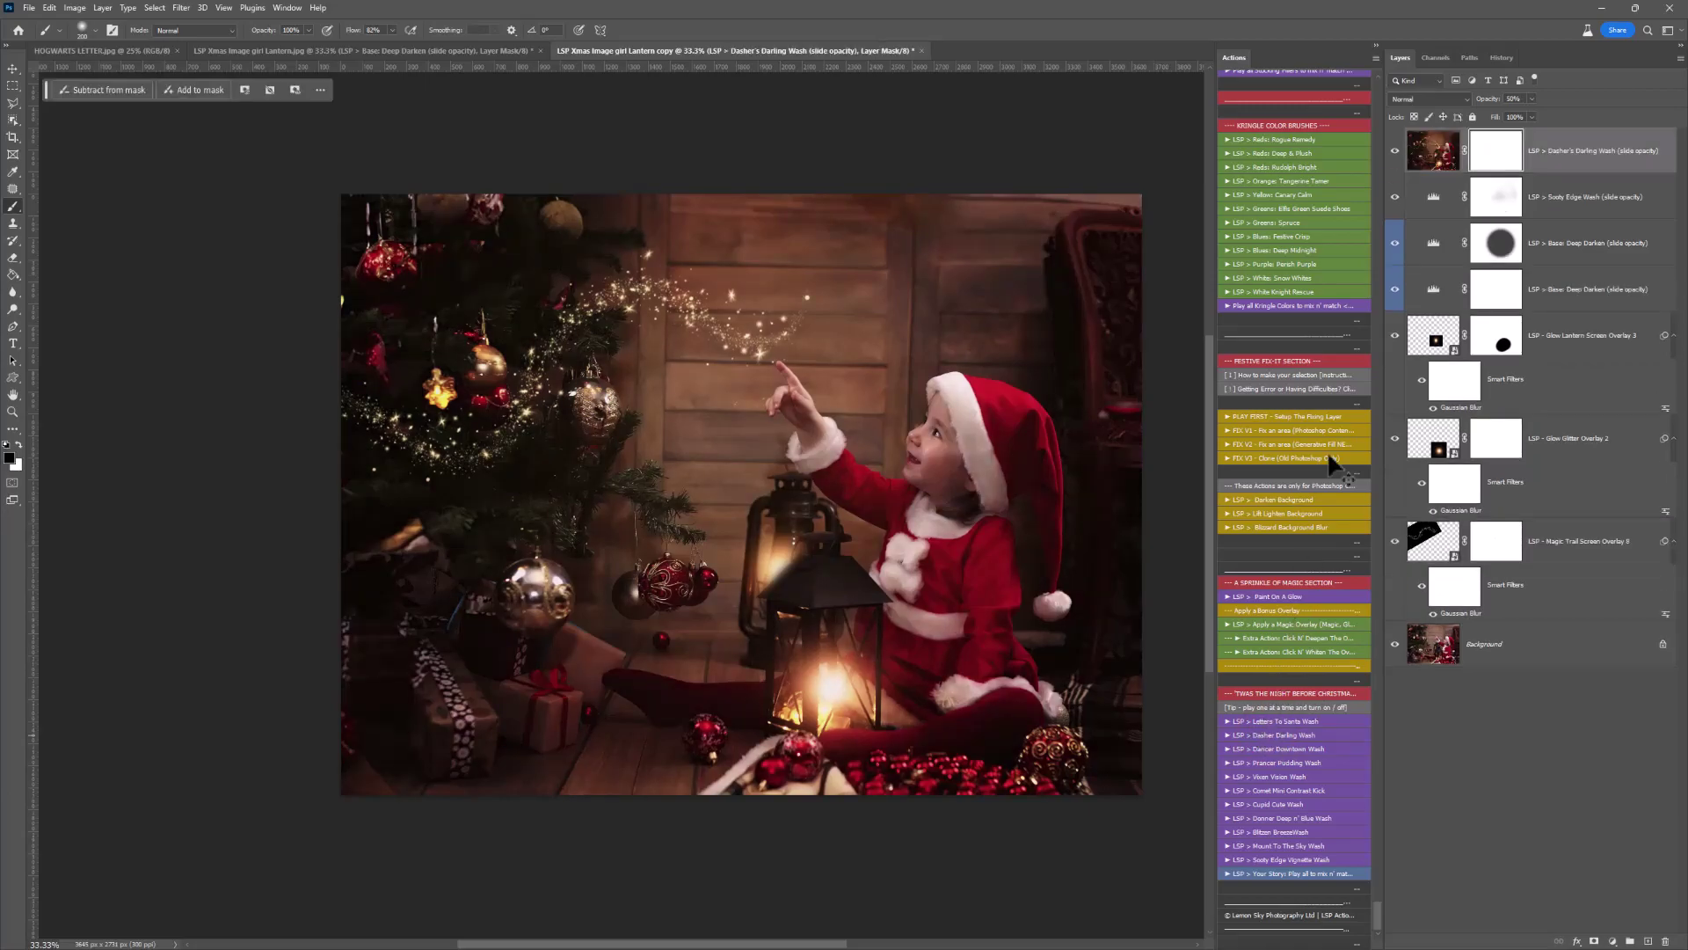
Toggle the Dasher's Darling Wash layer on and off to compare the photo with and without it.
left_click(1394, 153)
left_click(1393, 152)
left_click(1393, 152)
left_click(1392, 152)
Paint the wash layer's mask black over the photo's centre with a brush of about 2400 px.
left_click(1491, 163)
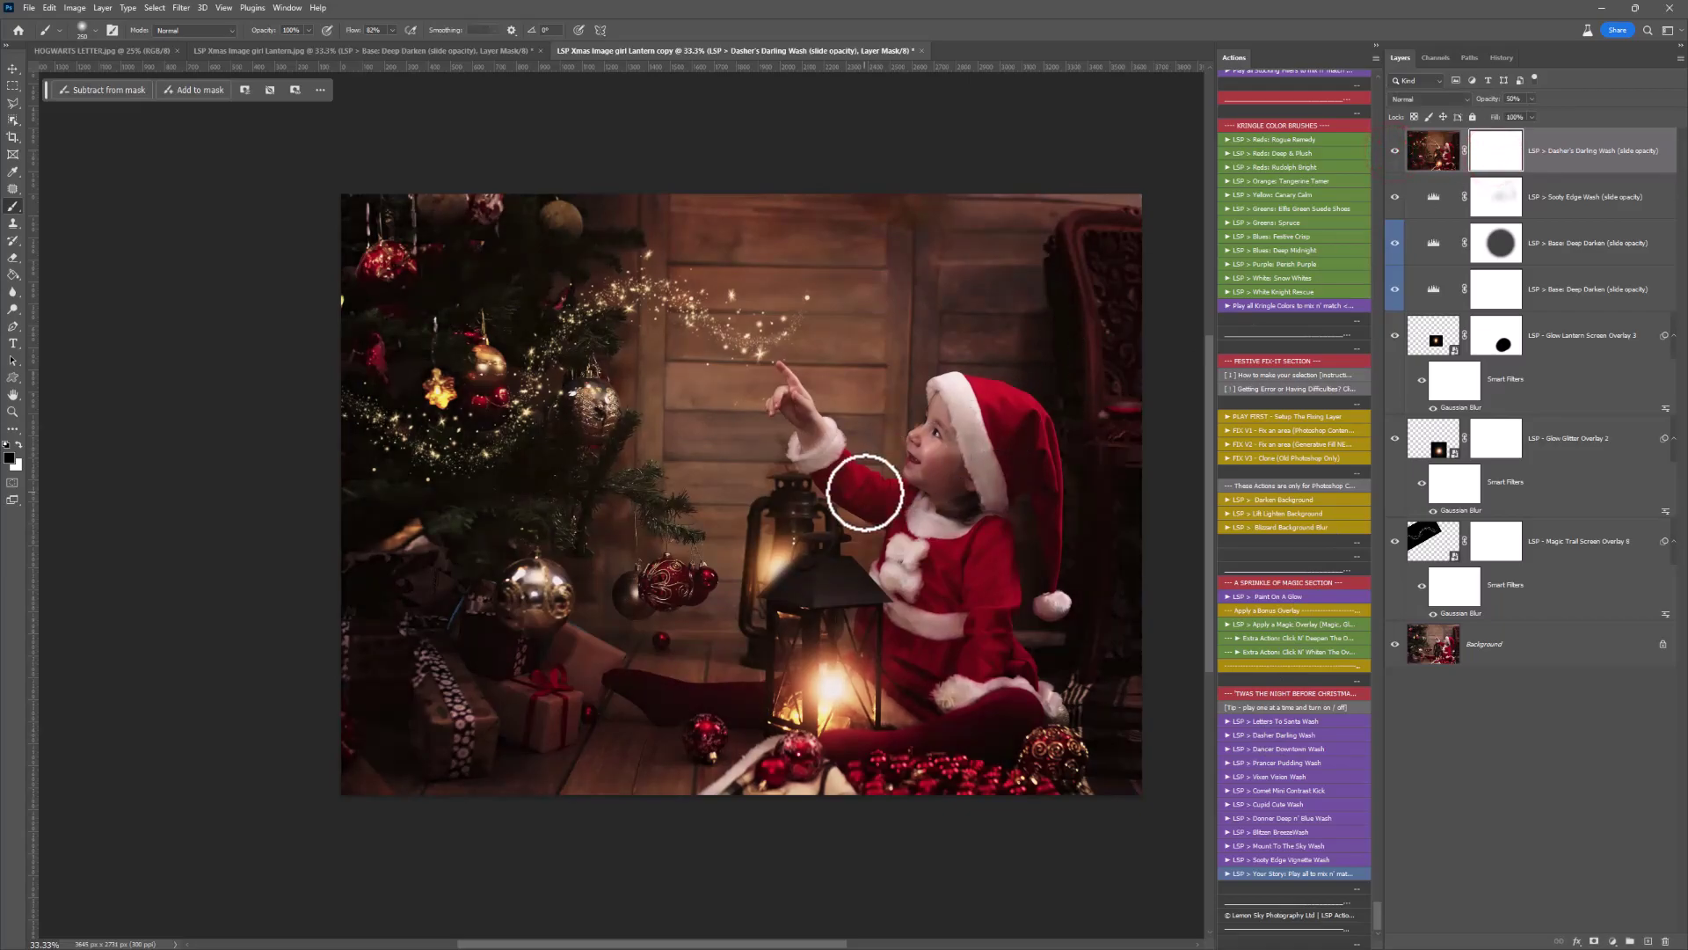
key("bracketright")
key("bracketright")
key("bracketright")
key("bracketright")
key("bracketright")
key("bracketright")
key("bracketright")
key("bracketright")
key("bracketright")
key("bracketright")
key("bracketright")
key("bracketright")
key("bracketright")
key("bracketright")
key("bracketright")
key("bracketright")
key("bracketright")
key("bracketright")
key("bracketright")
key("bracketright")
left_click(827, 473)
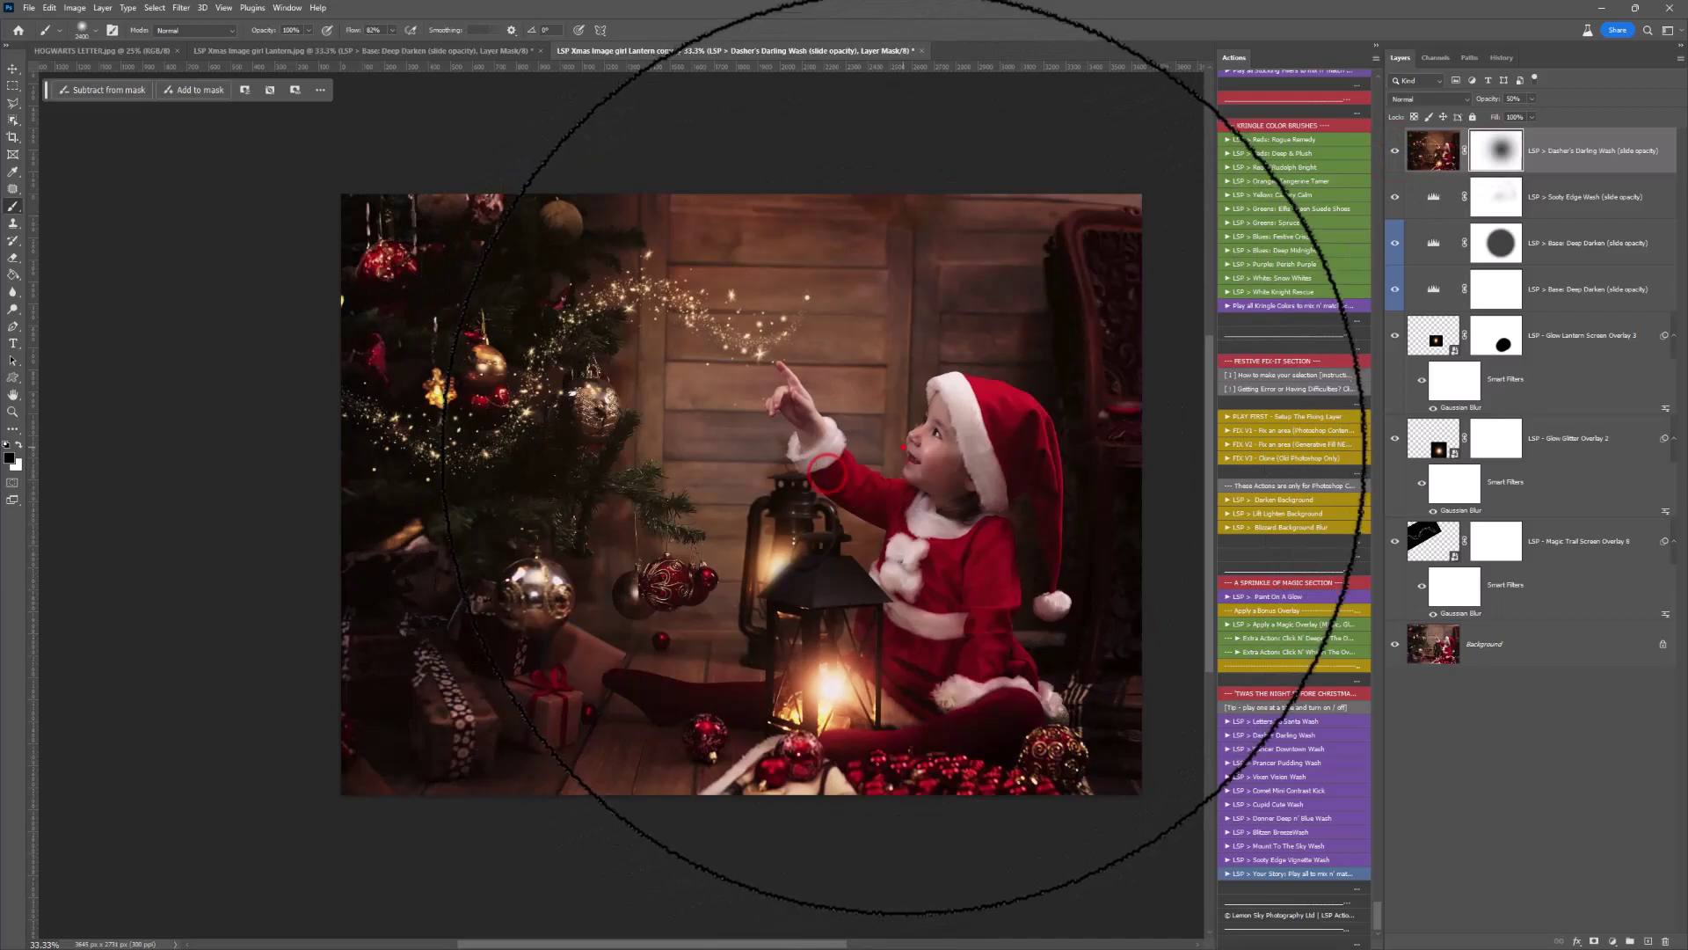
left_click(903, 447)
left_click(586, 341)
left_click(862, 297)
Lower the Dasher's Darling Wash opacity to about 45% and recheck it against the photo.
left_click_drag(1533, 113, 1529, 113)
left_click(1397, 151)
left_click(1396, 153)
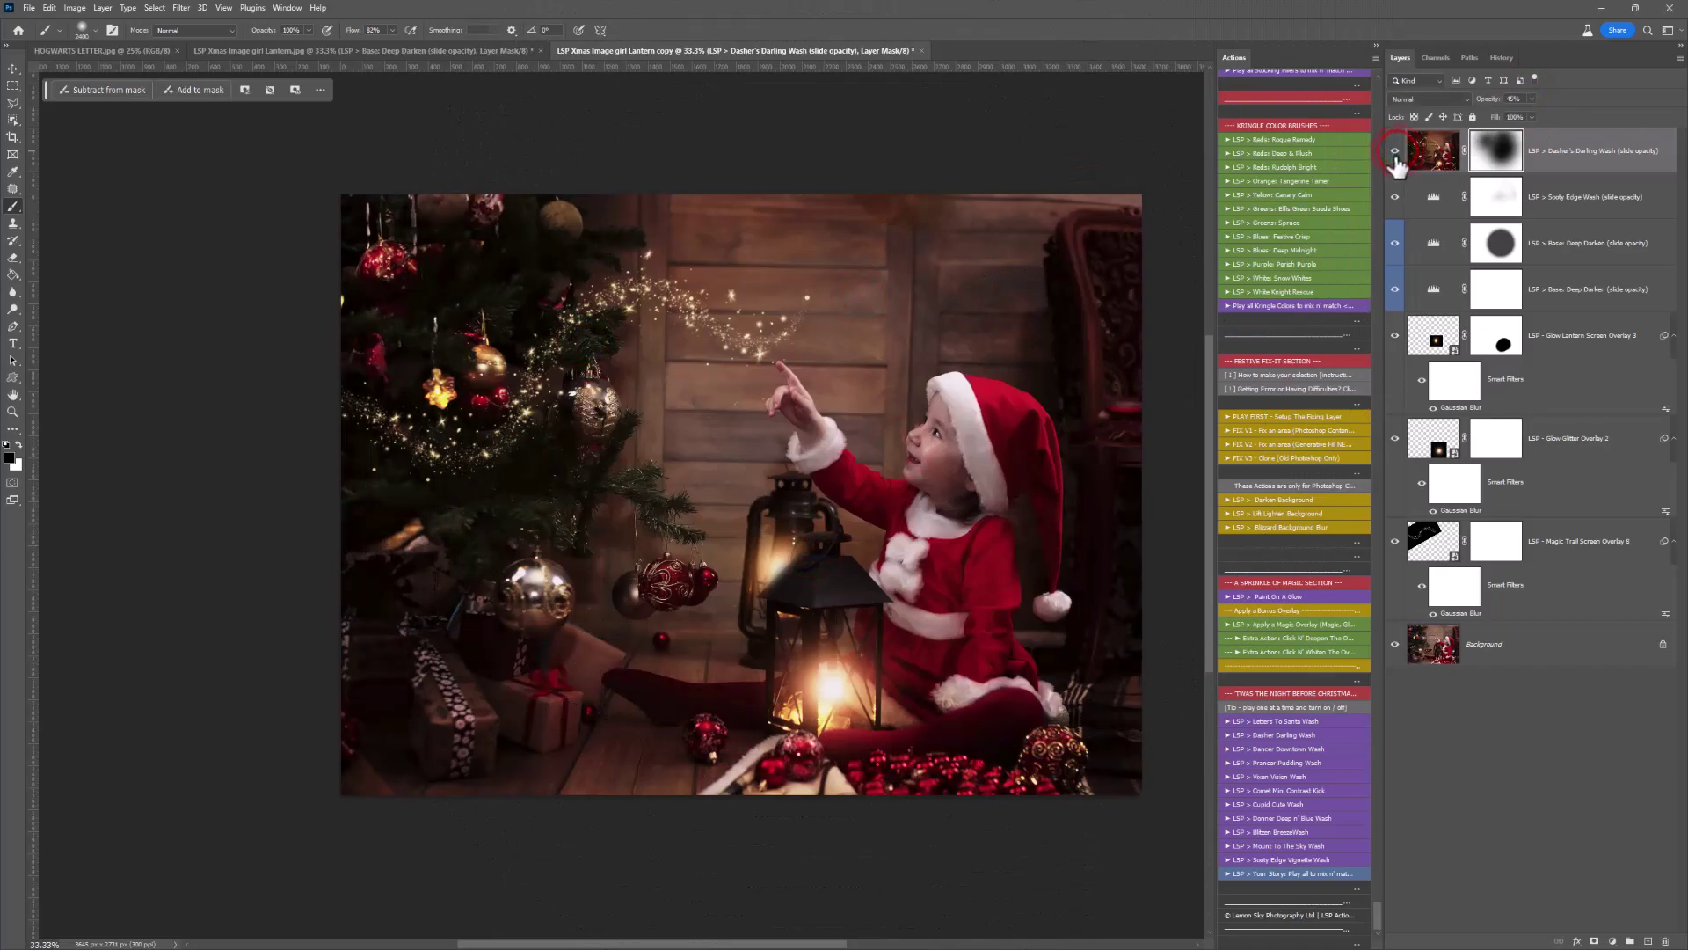
left_click(1394, 541)
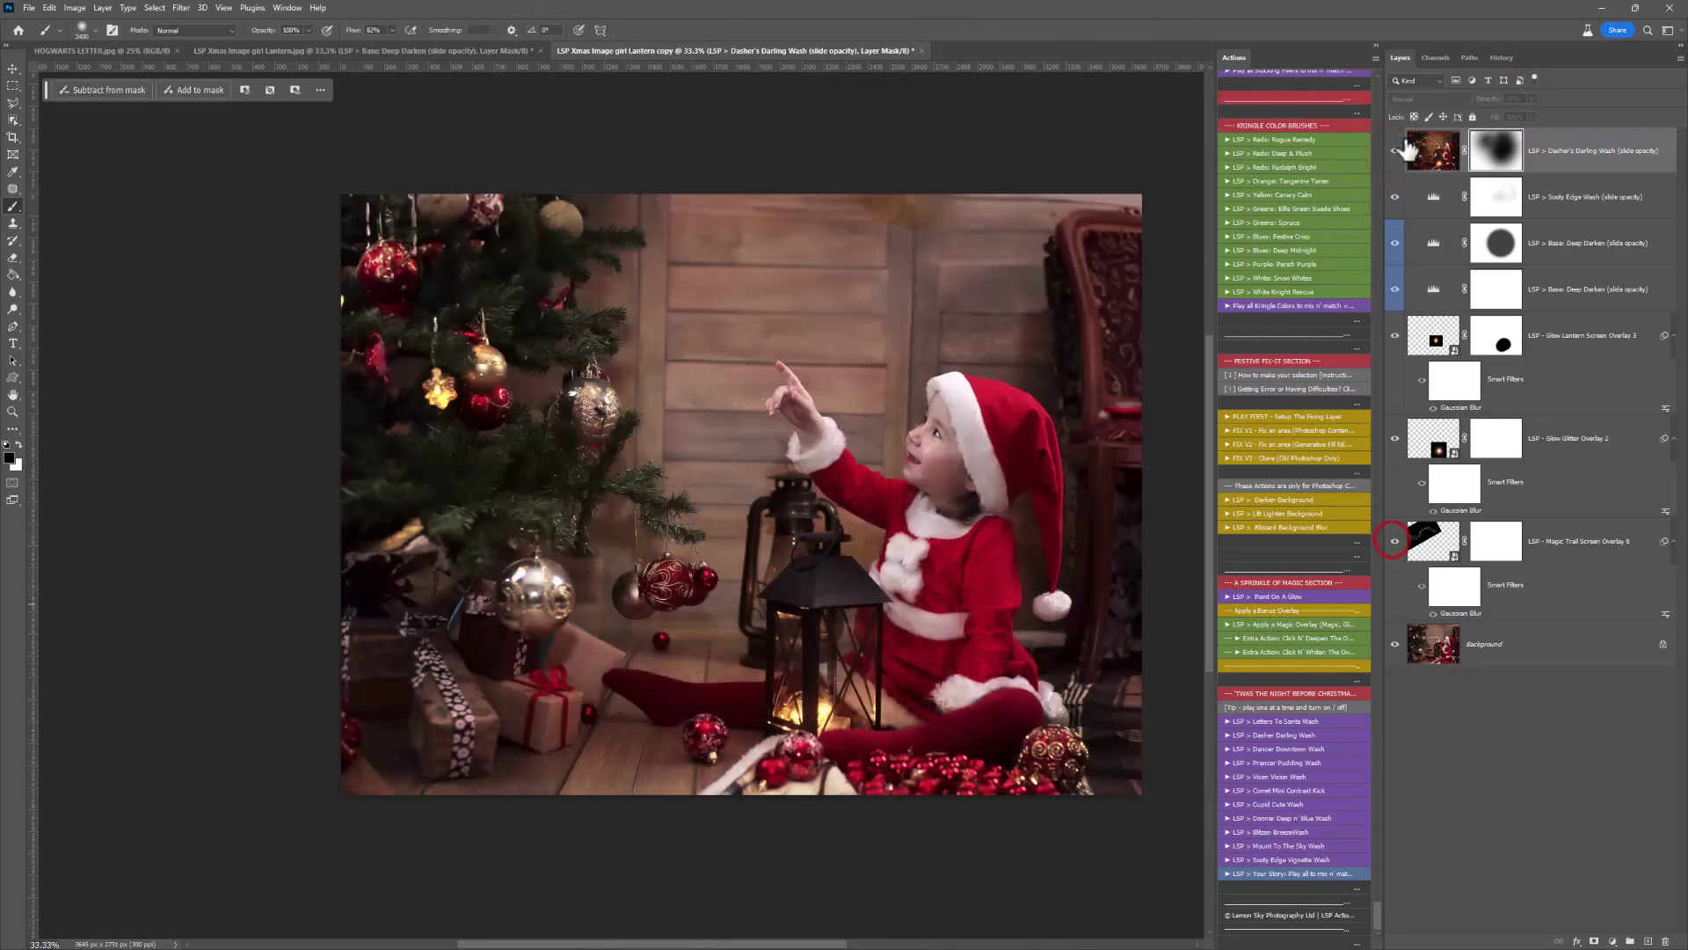
key("z")
left_click(1113, 517)
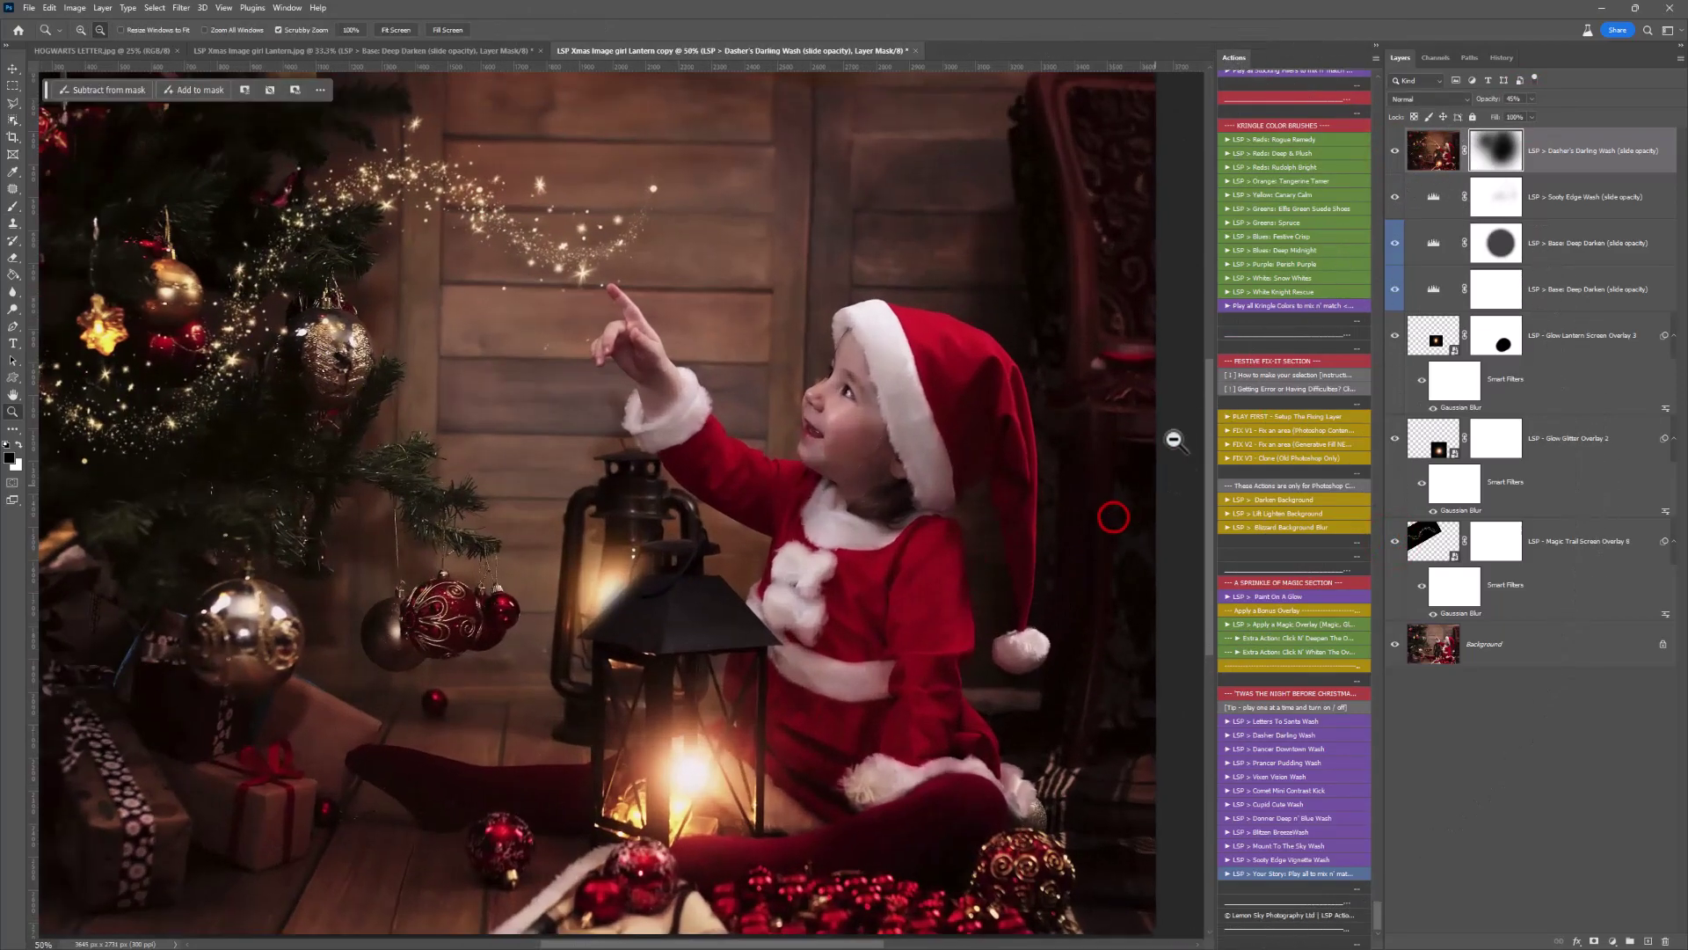
left_click_drag(1395, 154, 1405, 338)
scroll(1346, 447, "up", 4)
scroll(1342, 440, "up", 9)
scroll(1342, 439, "up", 7)
scroll(1343, 439, "up", 3)
scroll(1342, 440, "down", 4)
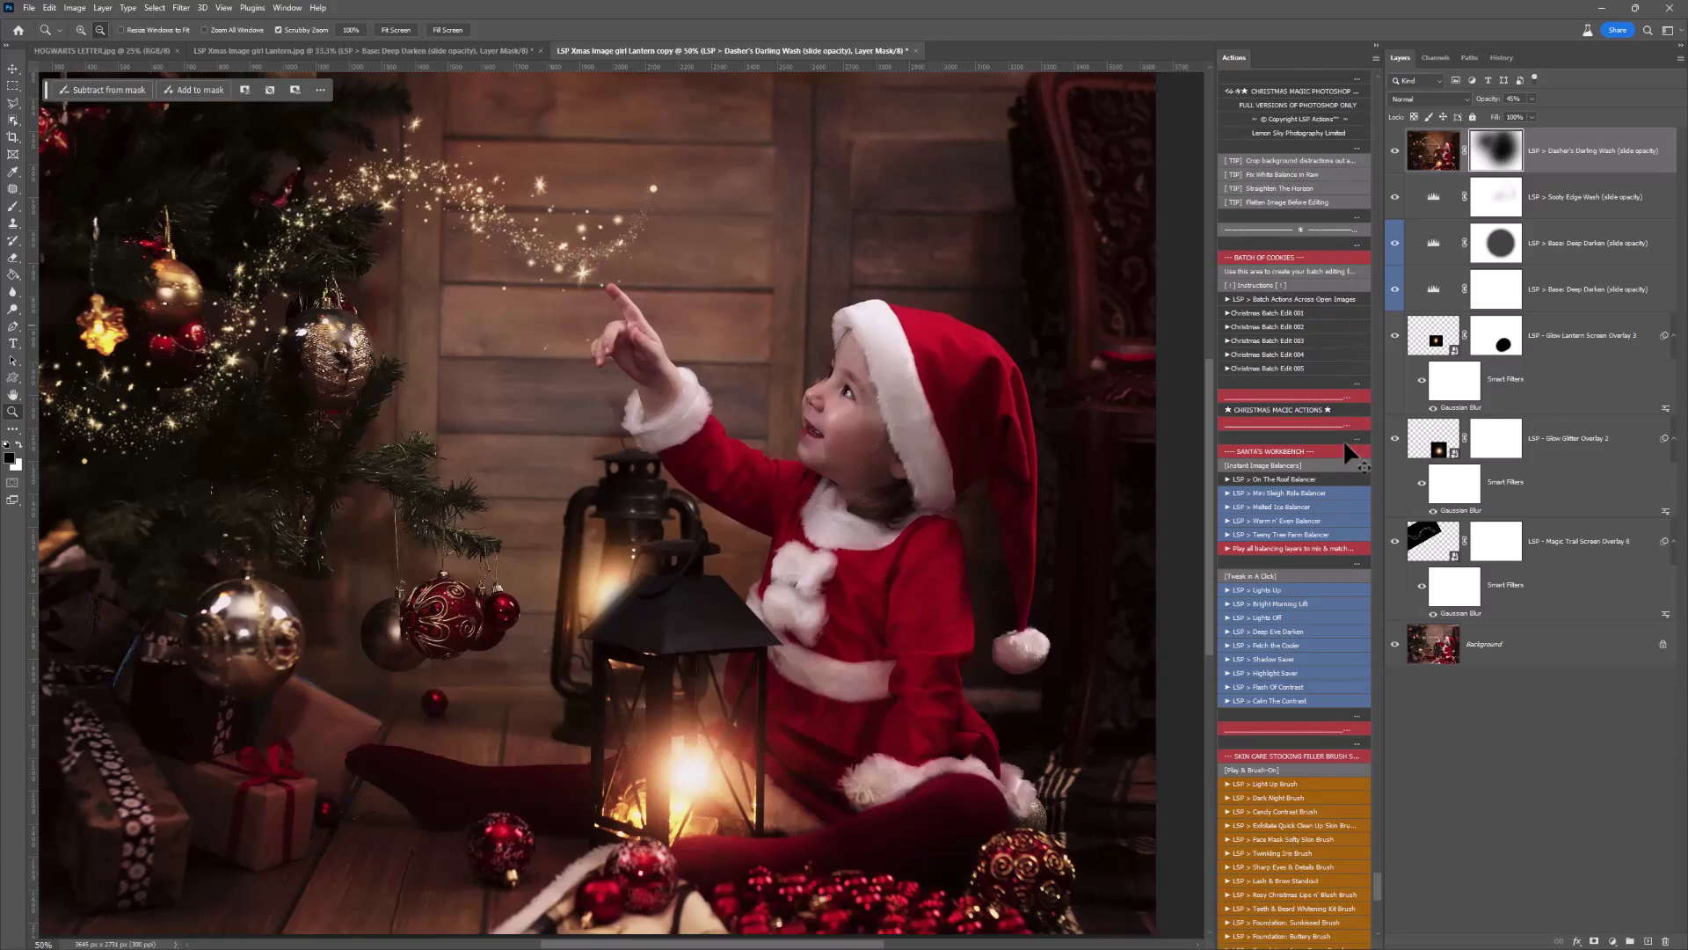